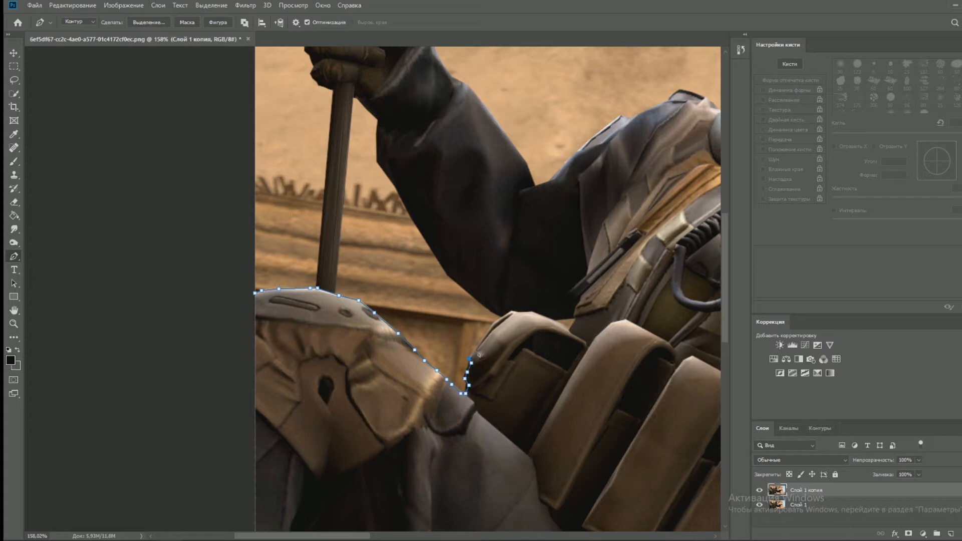
{"action": "scroll", "coordinate": [559, 329], "scroll_direction": "up", "scroll_amount": 5}
{"action": "left_click", "coordinate": [562, 324]}
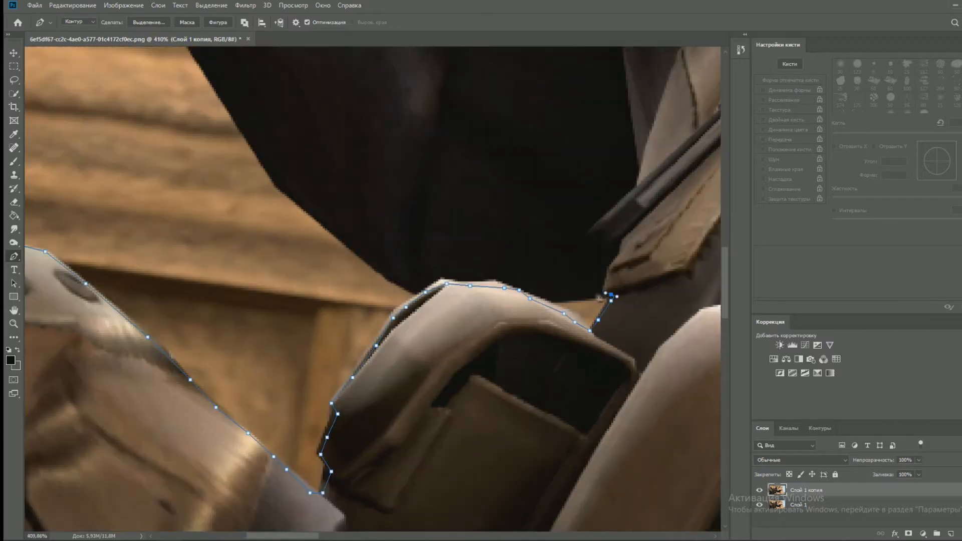
{"action": "key", "text": "ctrl+z"}
{"action": "key", "text": "ctrl+z"}
{"action": "key", "text": "ctrl+z"}
{"action": "key", "text": "ctrl+z"}
{"action": "key", "text": "ctrl+z"}
{"action": "key", "text": "ctrl+z"}
{"action": "key", "text": "ctrl+z"}
{"action": "key", "text": "ctrl+z"}
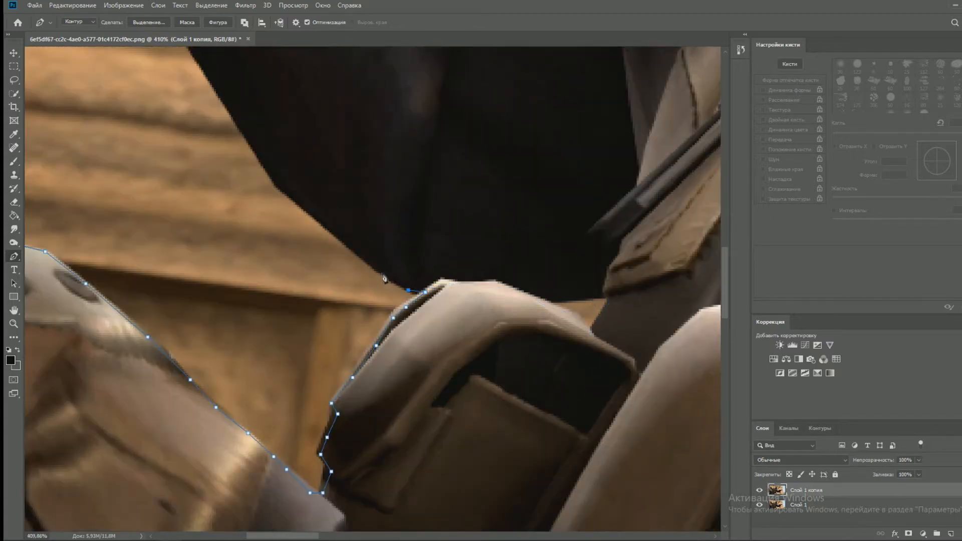
- Try to trace the path along the raised arm's lower edge from the pouch up to the wrist
{"action": "scroll", "coordinate": [353, 253], "scroll_direction": "down", "scroll_amount": 4}
{"action": "scroll", "coordinate": [402, 324], "scroll_direction": "up", "scroll_amount": 3}
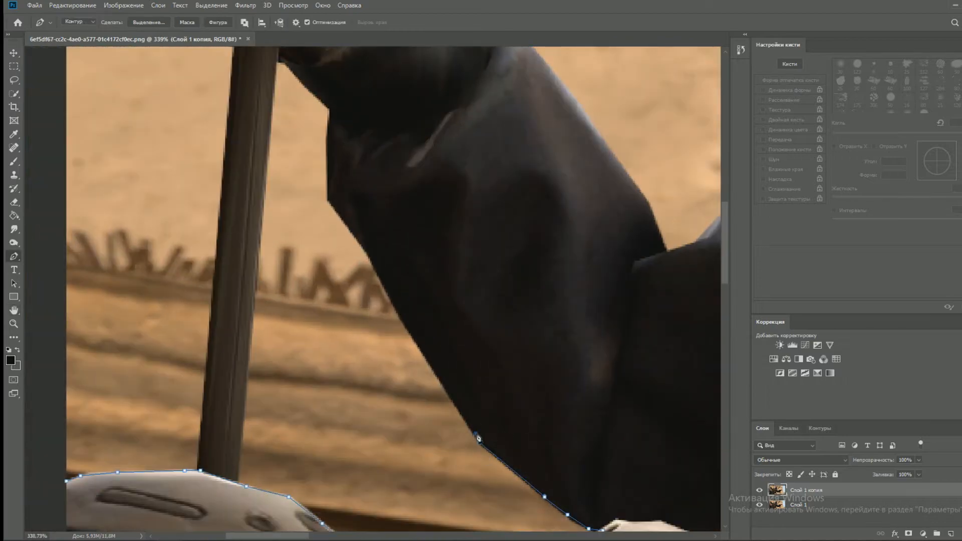
{"action": "left_click", "coordinate": [402, 314]}
{"action": "left_click", "coordinate": [377, 270]}
{"action": "left_click", "coordinate": [354, 229]}
{"action": "left_click", "coordinate": [330, 199]}
{"action": "left_click", "coordinate": [328, 152]}
{"action": "left_click", "coordinate": [329, 120]}
{"action": "left_click", "coordinate": [333, 108]}
{"action": "scroll", "coordinate": [358, 191], "scroll_direction": "down", "scroll_amount": 2}
{"action": "scroll", "coordinate": [359, 191], "scroll_direction": "up", "scroll_amount": 3}
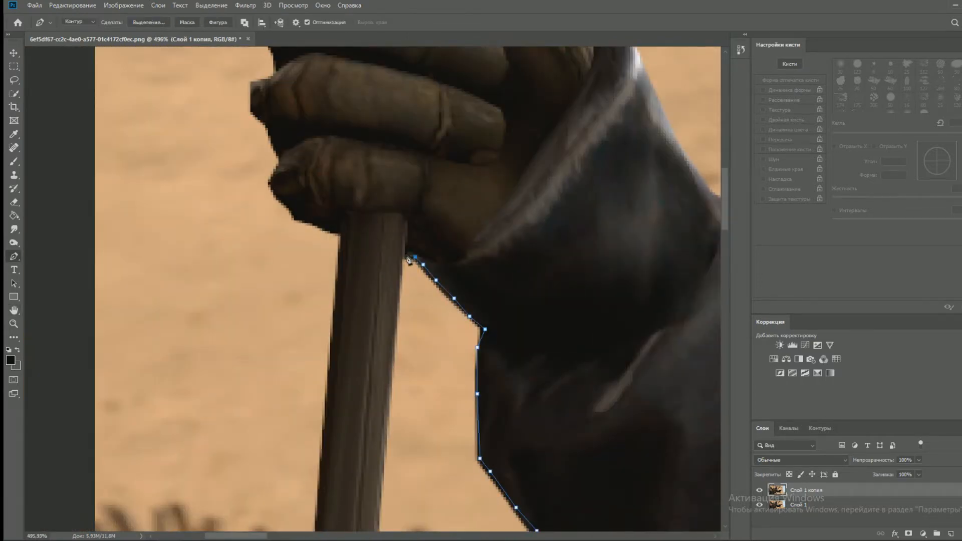
- Undo the path's anchor points back to where the pole meets the knee pad
{"action": "scroll", "coordinate": [412, 260], "scroll_direction": "down", "scroll_amount": 5}
{"action": "key", "text": "ctrl+z"}
{"action": "key", "text": "ctrl+z"}
{"action": "key", "text": "ctrl+z"}
{"action": "key", "text": "ctrl+z"}
{"action": "key", "text": "ctrl+z"}
{"action": "key", "text": "ctrl+z"}
{"action": "key", "text": "ctrl+z"}
{"action": "key", "text": "ctrl+z"}
{"action": "key", "text": "ctrl+z"}
{"action": "key", "text": "ctrl+z"}
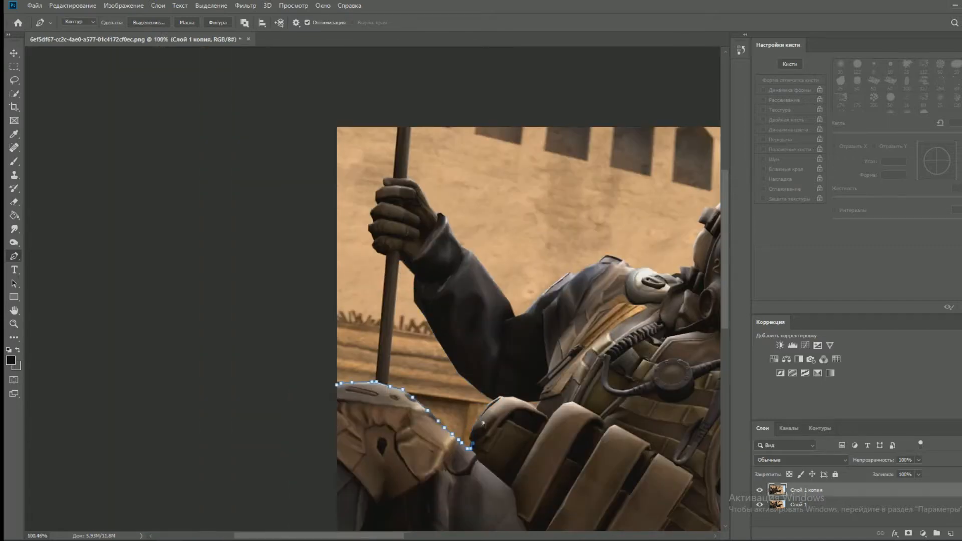
- Trace the path up the pole's left edge and around the outer contour of the lower gloved fingers
{"action": "scroll", "coordinate": [373, 383], "scroll_direction": "up", "scroll_amount": 5}
{"action": "scroll", "coordinate": [373, 383], "scroll_direction": "up", "scroll_amount": 10}
{"action": "left_click", "coordinate": [439, 271]}
{"action": "left_click", "coordinate": [431, 263]}
{"action": "left_click", "coordinate": [418, 258]}
{"action": "left_click", "coordinate": [392, 248]}
{"action": "left_click", "coordinate": [390, 243]}
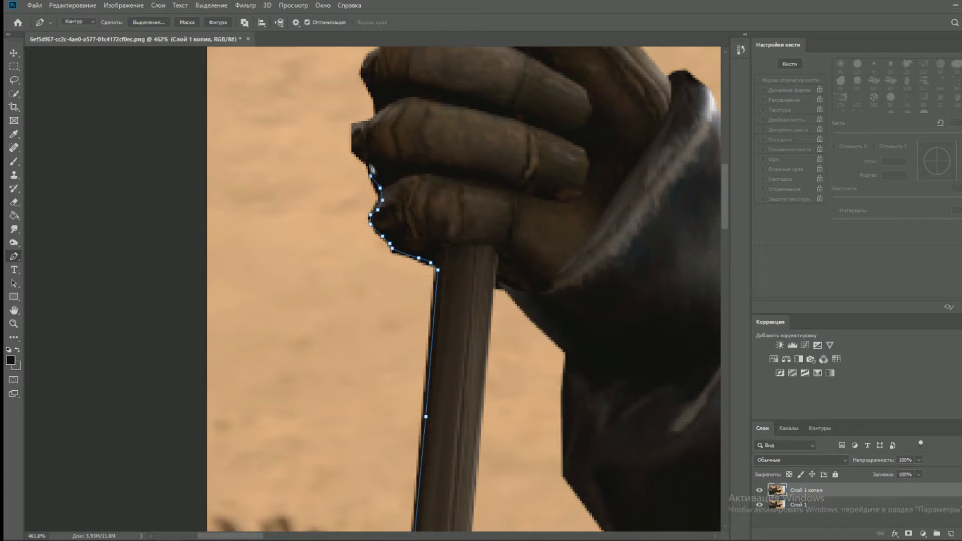
{"action": "left_click", "coordinate": [375, 94]}
{"action": "left_click", "coordinate": [364, 72]}
- Continue the path around the outer edge of the gloved hand's upper fingers
{"action": "scroll", "coordinate": [366, 75], "scroll_direction": "up", "scroll_amount": 5}
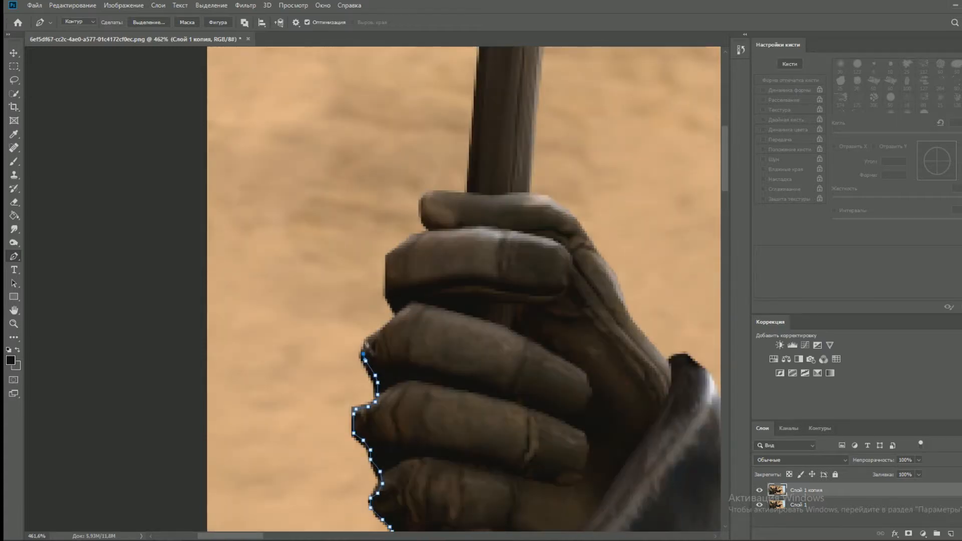
{"action": "left_click", "coordinate": [387, 296]}
{"action": "left_click", "coordinate": [387, 276]}
{"action": "left_click", "coordinate": [386, 257]}
{"action": "left_click", "coordinate": [399, 245]}
{"action": "left_click", "coordinate": [403, 244]}
{"action": "left_click", "coordinate": [419, 234]}
- Trace the path around the pole above the hand, looping past the canvas's upper edge and back down to the glove
{"action": "scroll", "coordinate": [436, 200], "scroll_direction": "down", "scroll_amount": 10}
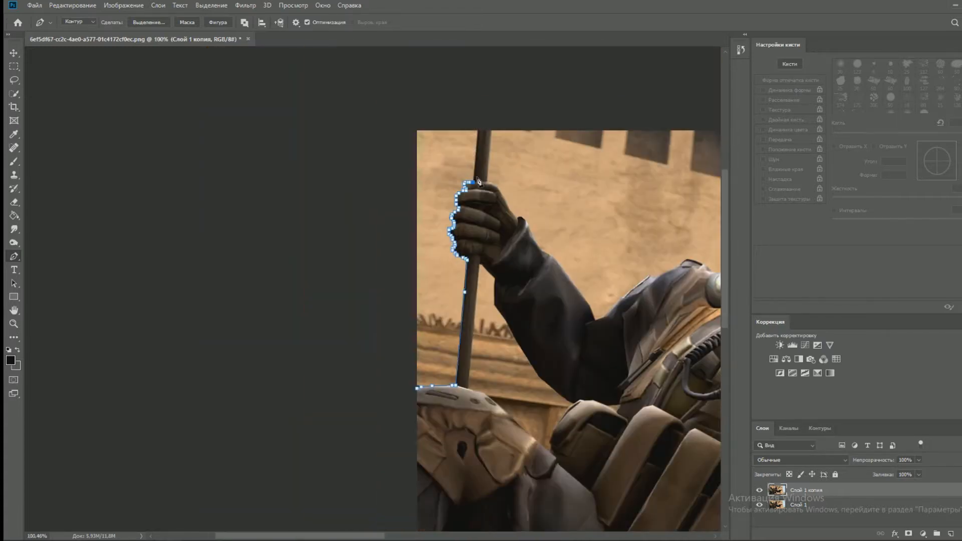
{"action": "scroll", "coordinate": [479, 136], "scroll_direction": "up", "scroll_amount": 8}
{"action": "left_click_drag", "start_coordinate": [515, 96], "coordinate": [584, 97]}
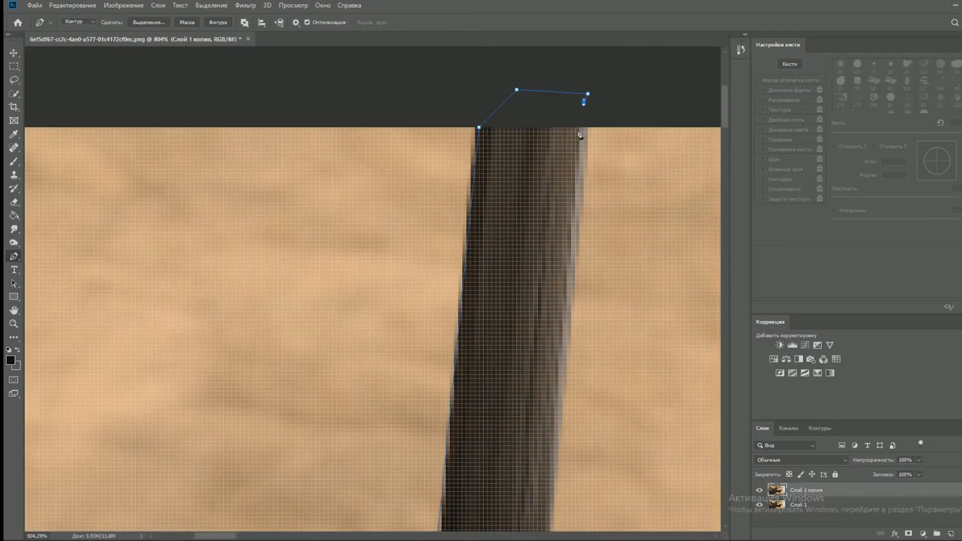
{"action": "scroll", "coordinate": [545, 427], "scroll_direction": "down", "scroll_amount": 2}
{"action": "left_click", "coordinate": [544, 422]}
{"action": "scroll", "coordinate": [545, 427], "scroll_direction": "down", "scroll_amount": 3}
{"action": "scroll", "coordinate": [548, 361], "scroll_direction": "up", "scroll_amount": 2}
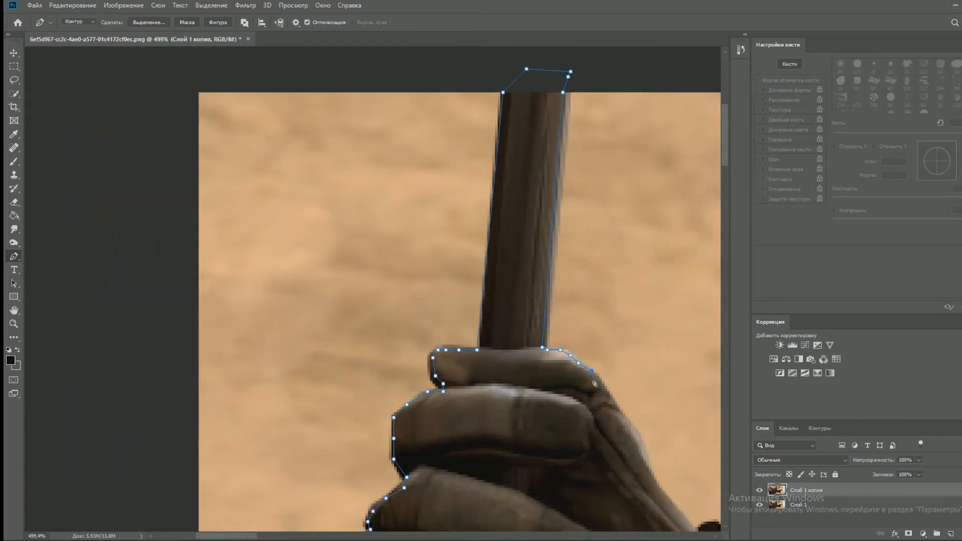
- Trace the path along the back of the hand, the cuff and the raised sleeve's upper edge to the shoulder
{"action": "left_click_drag", "start_coordinate": [687, 519], "coordinate": [349, 288]}
{"action": "left_click", "coordinate": [356, 300]}
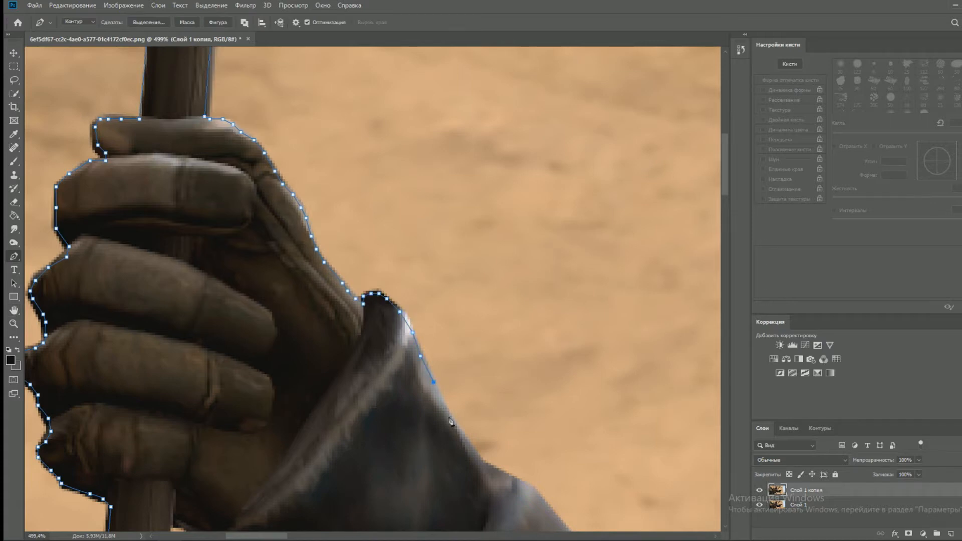
{"action": "left_click_drag", "start_coordinate": [549, 512], "coordinate": [352, 305]}
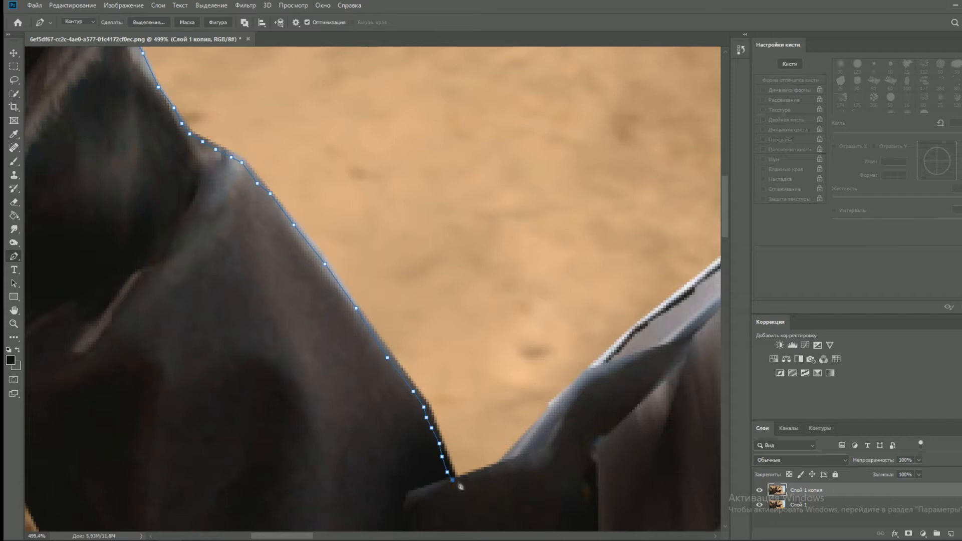
- Trace the path over the shoulder, the collar folds and the light shoulder device towards the gas mask
{"action": "left_click_drag", "start_coordinate": [461, 486], "coordinate": [511, 465]}
{"action": "left_click_drag", "start_coordinate": [686, 296], "coordinate": [281, 355]}
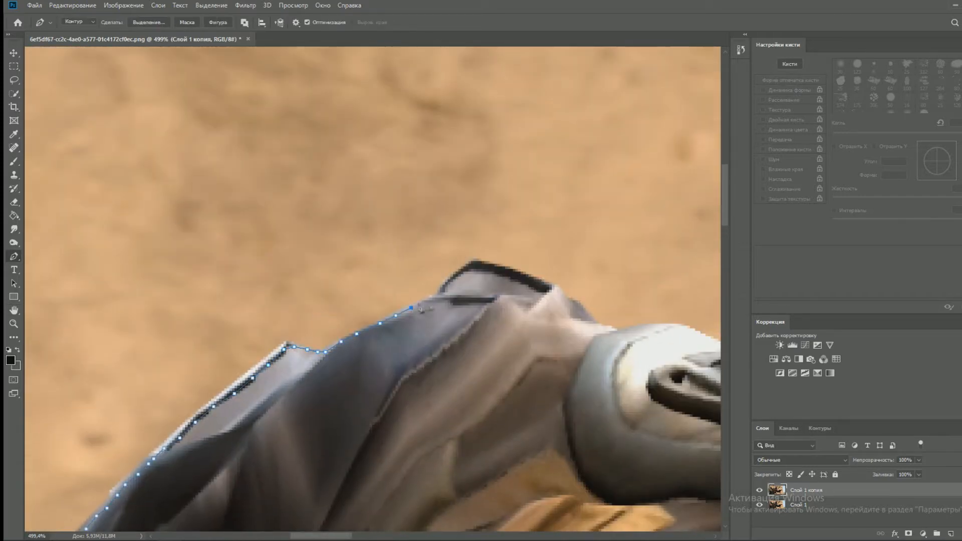
{"action": "left_click_drag", "start_coordinate": [471, 270], "coordinate": [564, 296]}
{"action": "left_click_drag", "start_coordinate": [549, 242], "coordinate": [208, 151]}
{"action": "mouse_move", "coordinate": [300, 238]}
{"action": "left_mouse_down"}
{"action": "mouse_move", "coordinate": [396, 261]}
{"action": "mouse_move", "coordinate": [498, 267]}
{"action": "left_mouse_up"}
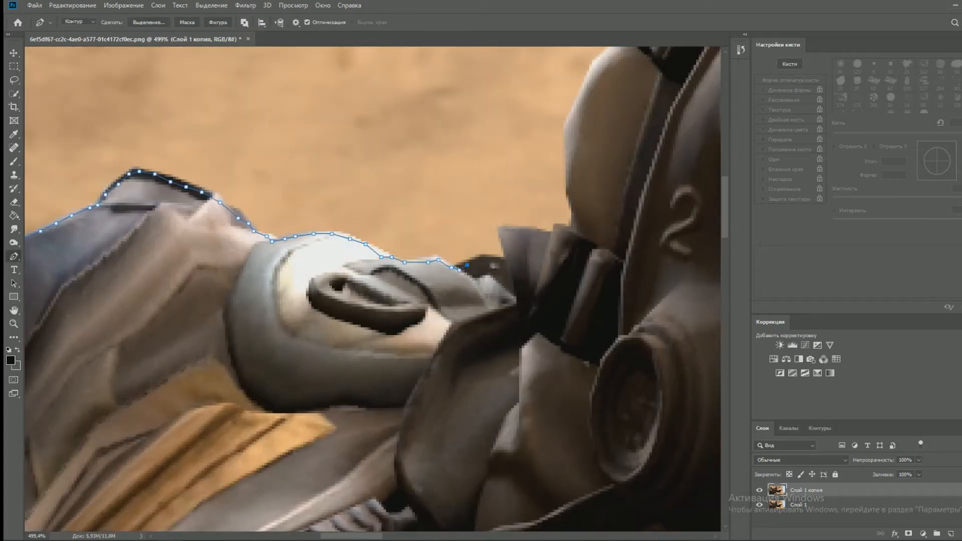
- Trace the path up the left side of the mask's hood, around the side buckle and over the top clip
{"action": "mouse_move", "coordinate": [566, 136]}
{"action": "left_mouse_down"}
{"action": "mouse_move", "coordinate": [353, 429]}
{"action": "mouse_move", "coordinate": [393, 368]}
{"action": "left_mouse_up"}
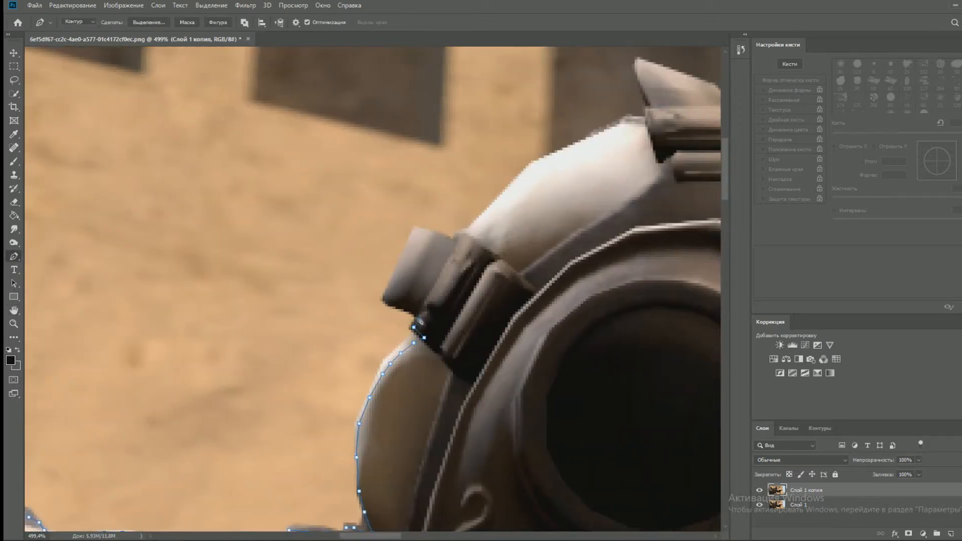
{"action": "mouse_move", "coordinate": [415, 238]}
{"action": "left_mouse_down"}
{"action": "mouse_move", "coordinate": [460, 247]}
{"action": "mouse_move", "coordinate": [516, 187]}
{"action": "mouse_move", "coordinate": [650, 115]}
{"action": "left_mouse_up"}
{"action": "left_click_drag", "start_coordinate": [644, 70], "coordinate": [392, 279]}
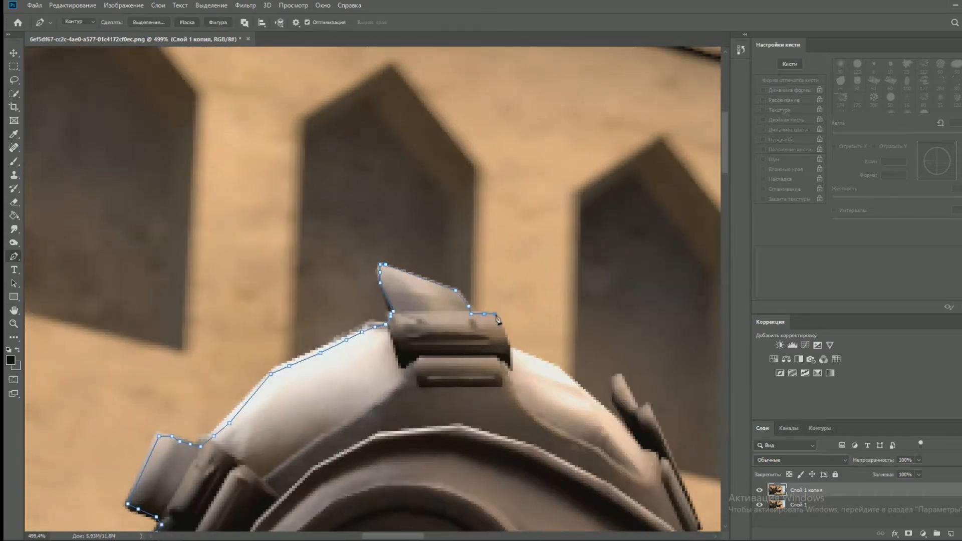
- Continue the path down the hood's right side, around the second buckle, to the gas mask's right lens
{"action": "mouse_move", "coordinate": [531, 362]}
{"action": "left_mouse_down"}
{"action": "mouse_move", "coordinate": [635, 440]}
{"action": "mouse_move", "coordinate": [594, 383]}
{"action": "left_mouse_up"}
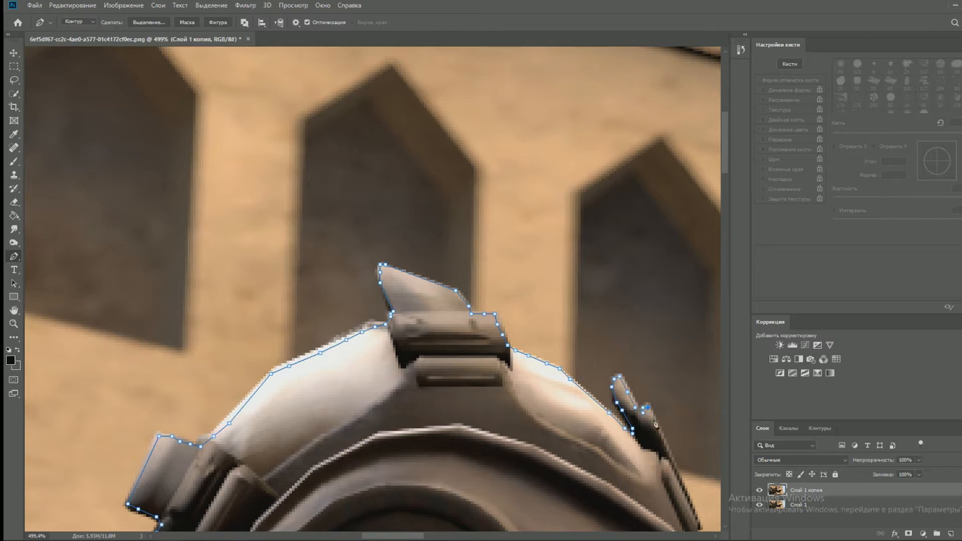
{"action": "left_click_drag", "start_coordinate": [673, 465], "coordinate": [467, 335]}
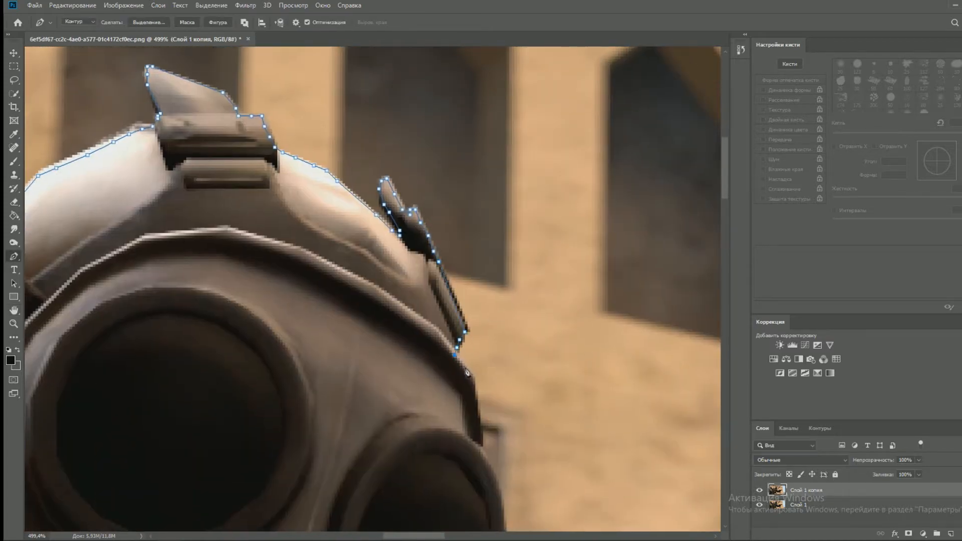
{"action": "scroll", "coordinate": [485, 459], "scroll_direction": "down", "scroll_amount": 10}
{"action": "scroll", "coordinate": [491, 256], "scroll_direction": "up", "scroll_amount": 10}
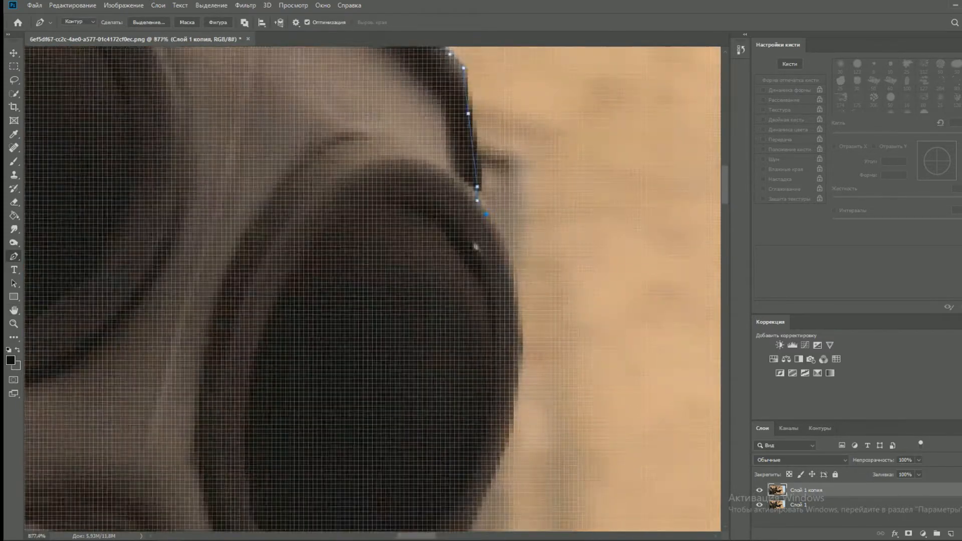
- Trace the path around the mask's right lens and the blue-banded filter canister down to the antenna's base
{"action": "scroll", "coordinate": [491, 257], "scroll_direction": "down", "scroll_amount": 1}
{"action": "mouse_move", "coordinate": [404, 439]}
{"action": "left_mouse_down"}
{"action": "mouse_move", "coordinate": [346, 492]}
{"action": "mouse_move", "coordinate": [202, 226]}
{"action": "left_mouse_up"}
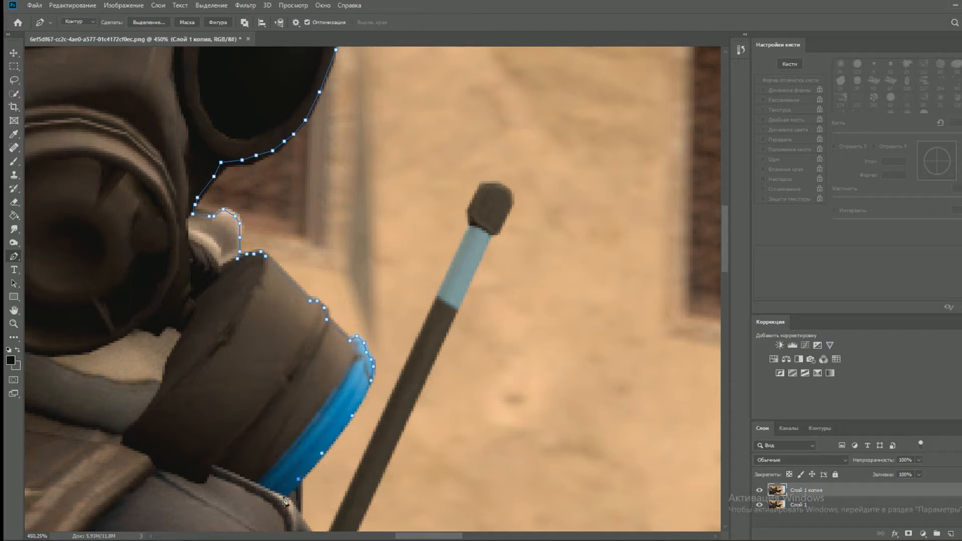
{"action": "left_click_drag", "start_coordinate": [350, 442], "coordinate": [413, 252]}
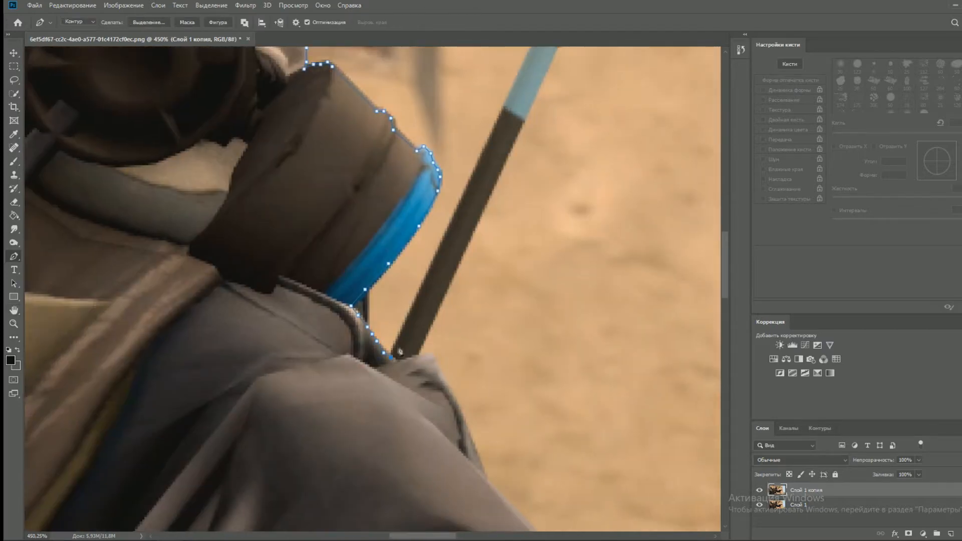
- Trace the path up one side of the antenna, around its tip and back down the other side
{"action": "left_click_drag", "start_coordinate": [530, 48], "coordinate": [436, 237]}
{"action": "scroll", "coordinate": [436, 234], "scroll_direction": "down", "scroll_amount": 5}
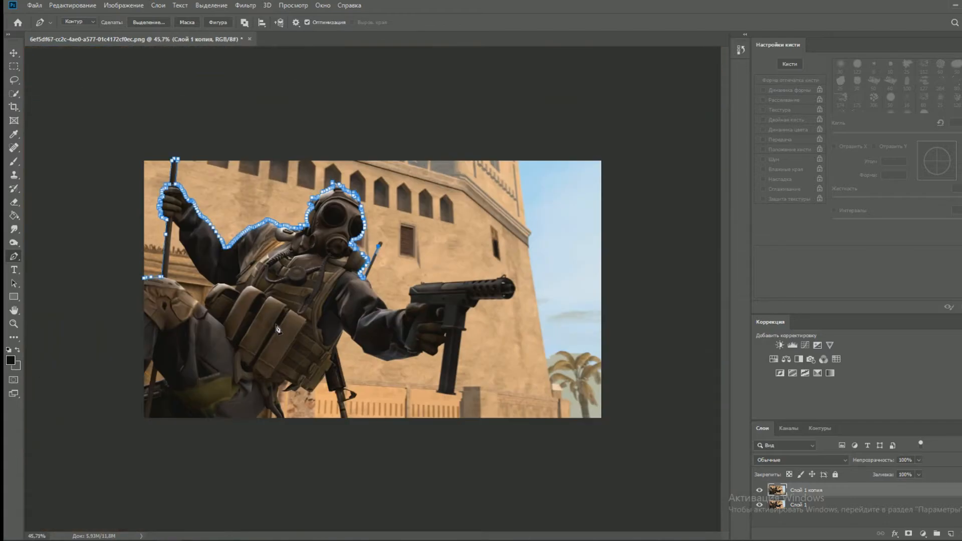
{"action": "scroll", "coordinate": [436, 233], "scroll_direction": "up", "scroll_amount": 8}
{"action": "left_click", "coordinate": [436, 233]}
{"action": "scroll", "coordinate": [469, 263], "scroll_direction": "down", "scroll_amount": 4}
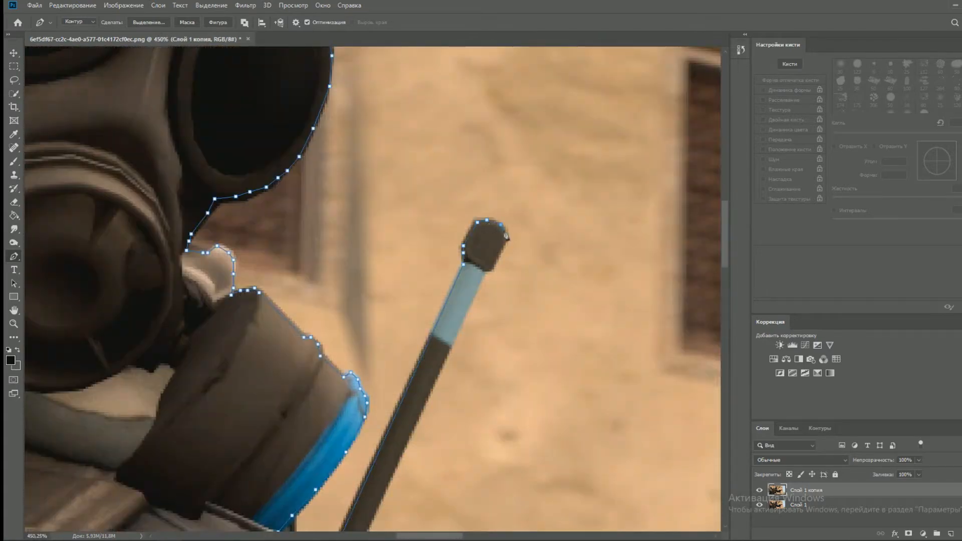
{"action": "mouse_move", "coordinate": [432, 373]}
{"action": "left_mouse_down"}
{"action": "mouse_move", "coordinate": [509, 258]}
{"action": "mouse_move", "coordinate": [494, 256]}
{"action": "left_mouse_up"}
- Continue the path from the antenna's base along the shoulder folds onto the outstretched arm
{"action": "left_click", "coordinate": [442, 396]}
{"action": "left_click", "coordinate": [453, 400]}
{"action": "left_click", "coordinate": [461, 398]}
{"action": "left_click", "coordinate": [469, 421]}
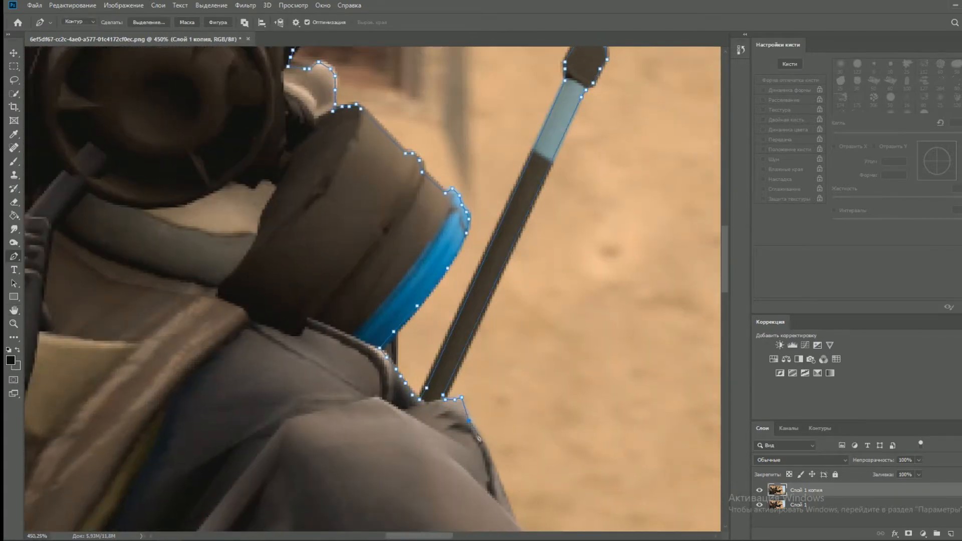
{"action": "left_click", "coordinate": [508, 505]}
{"action": "left_click", "coordinate": [510, 517]}
{"action": "left_click", "coordinate": [520, 529]}
- Trace the path along the outstretched sleeve, the glove and the rear of the gun, including its rear sight
{"action": "left_click_drag", "start_coordinate": [520, 529], "coordinate": [425, 337]}
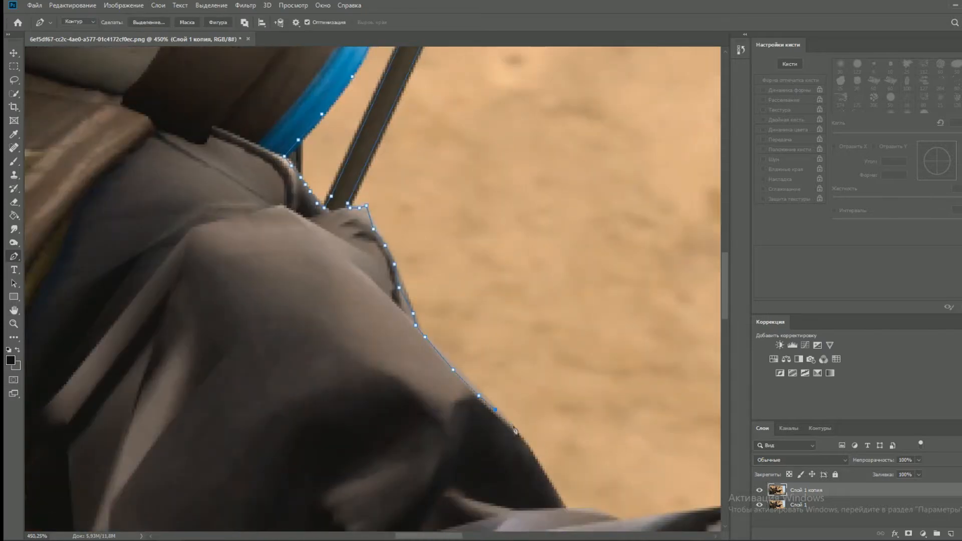
{"action": "left_click_drag", "start_coordinate": [676, 502], "coordinate": [324, 341]}
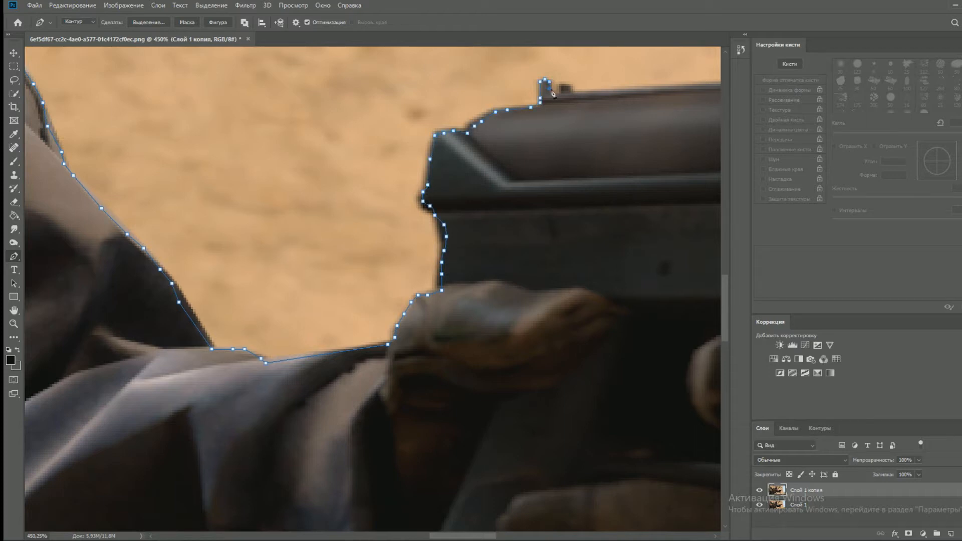
{"action": "left_click_drag", "start_coordinate": [570, 90], "coordinate": [394, 241]}
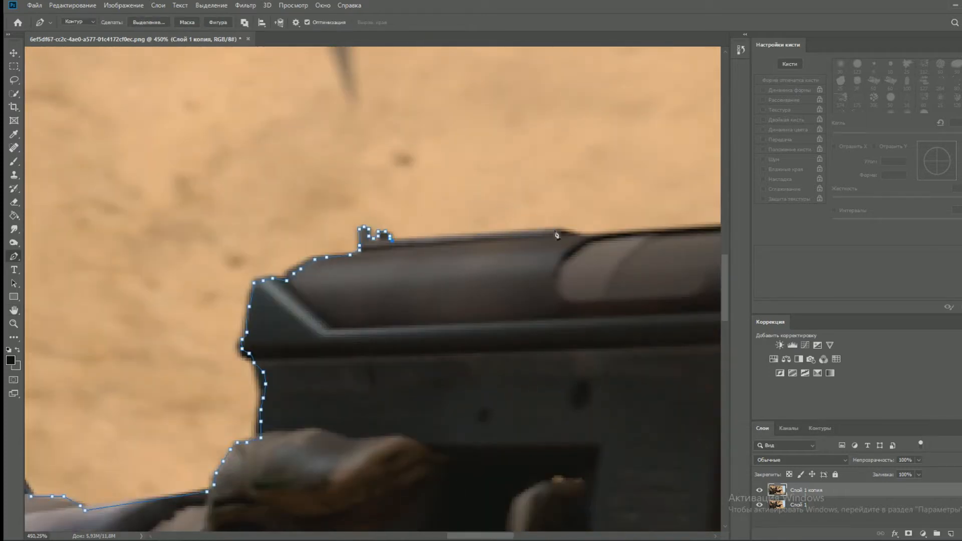
- Trace the path along the top of the gun's receiver and barrel shroud and around the front sight
{"action": "left_click_drag", "start_coordinate": [638, 270], "coordinate": [354, 376]}
{"action": "left_click", "coordinate": [584, 320]}
{"action": "left_click_drag", "start_coordinate": [587, 317], "coordinate": [343, 297]}
{"action": "left_click", "coordinate": [575, 289]}
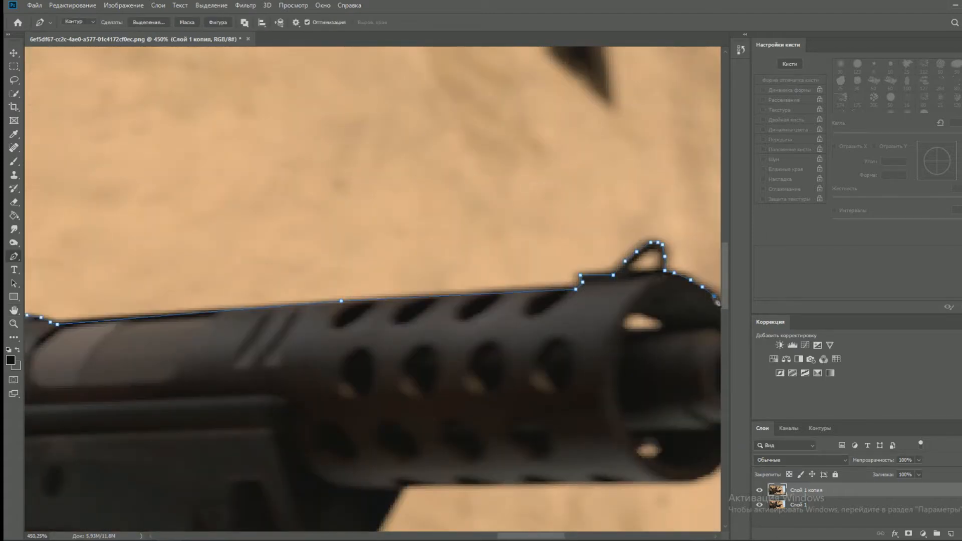
- Trace the path around the gun's muzzle and back along the underside of the barrel shroud
{"action": "left_click_drag", "start_coordinate": [717, 303], "coordinate": [461, 283]}
{"action": "left_click", "coordinate": [479, 301]}
{"action": "left_click", "coordinate": [487, 316]}
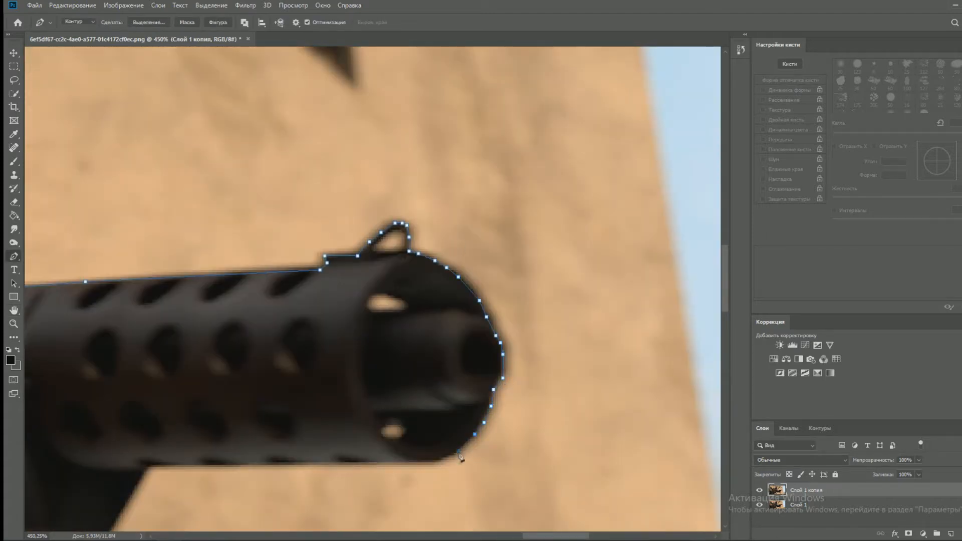
{"action": "left_click", "coordinate": [145, 465]}
- Trace the path along the gun's lower front frame and around the protruding lip above the magazine
{"action": "mouse_move", "coordinate": [145, 466]}
{"action": "left_mouse_down"}
{"action": "mouse_move", "coordinate": [387, 388]}
{"action": "mouse_move", "coordinate": [474, 342]}
{"action": "mouse_move", "coordinate": [386, 419]}
{"action": "mouse_move", "coordinate": [342, 478]}
{"action": "mouse_move", "coordinate": [458, 255]}
{"action": "left_mouse_up"}
{"action": "left_click", "coordinate": [442, 397]}
{"action": "left_click", "coordinate": [450, 402]}
{"action": "left_click", "coordinate": [463, 409]}
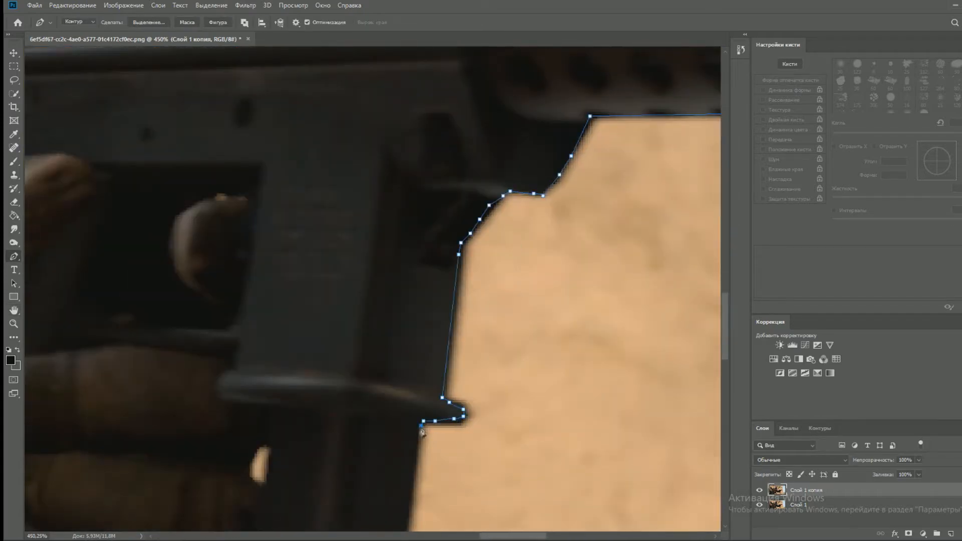
- Trace the path down the magazine's front edge and along the underside of its base plate
{"action": "scroll", "coordinate": [422, 432], "scroll_direction": "down", "scroll_amount": 5}
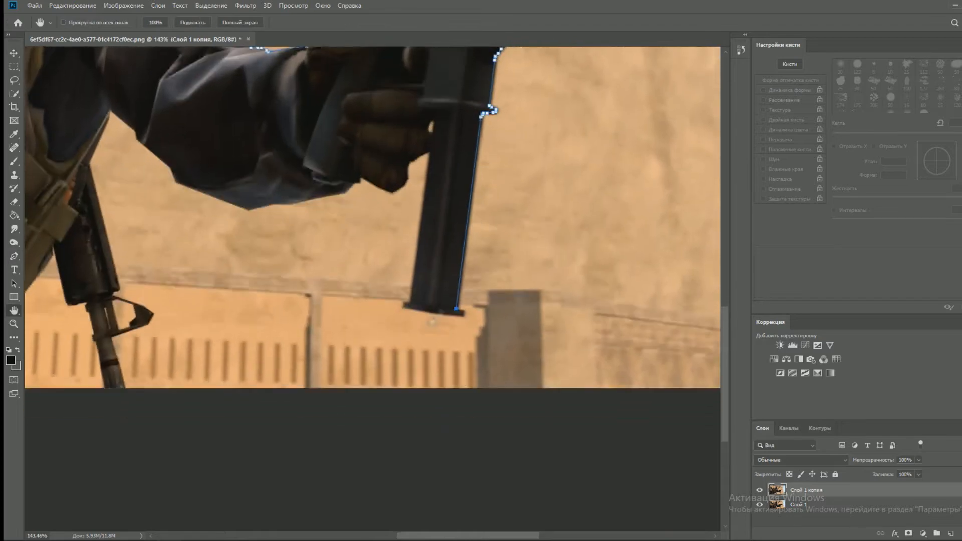
{"action": "scroll", "coordinate": [432, 321], "scroll_direction": "up", "scroll_amount": 5}
{"action": "left_click", "coordinate": [447, 304]}
{"action": "left_click", "coordinate": [447, 310]}
{"action": "left_click", "coordinate": [363, 304]}
{"action": "left_click", "coordinate": [339, 302]}
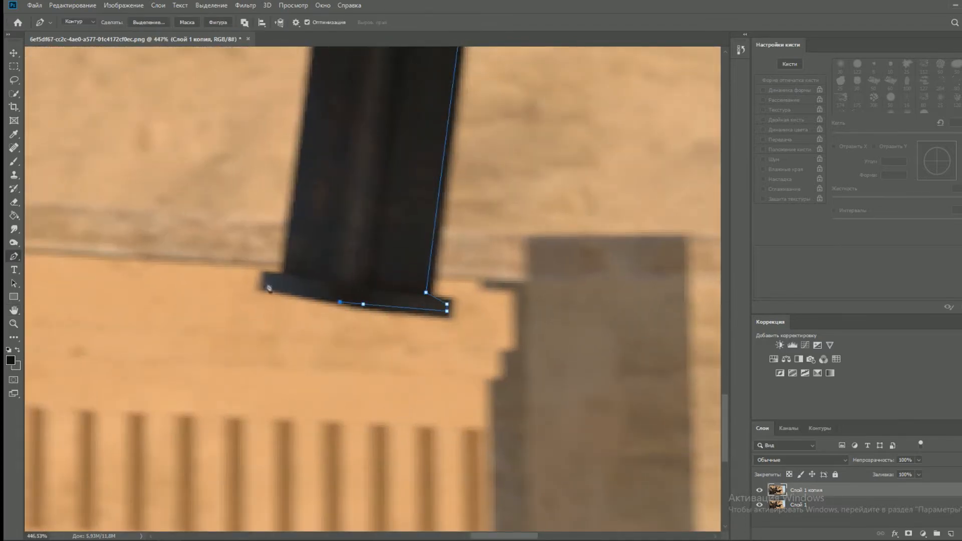
- Continue the path around the base plate's rear end and up the magazine's rear edge to the gripping fingers
{"action": "key", "text": "space"}
{"action": "left_click_drag", "start_coordinate": [286, 279], "coordinate": [411, 499]}
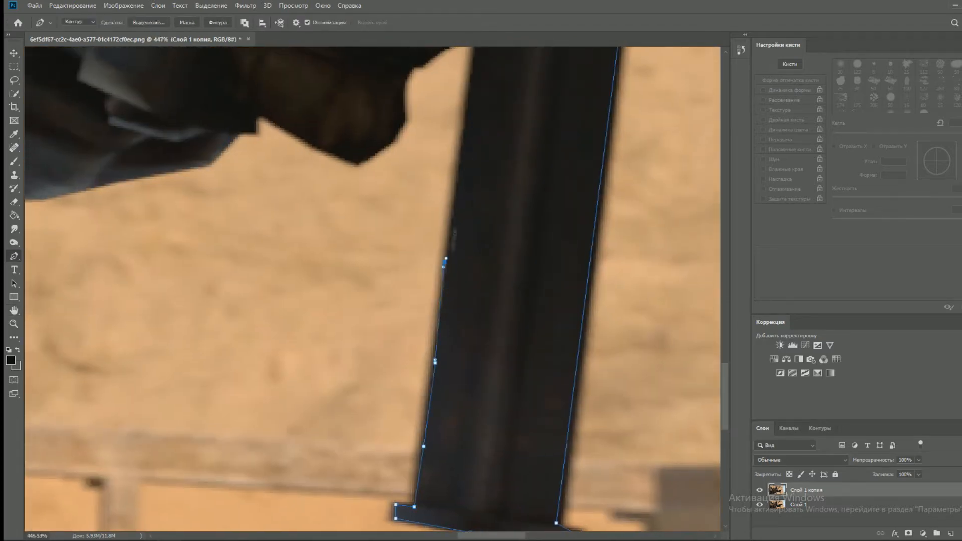
{"action": "left_click_drag", "start_coordinate": [471, 200], "coordinate": [495, 297]}
- Trace the path around the underside of the gripping fingers and the grip's base onto the sleeve's lower edge
{"action": "left_click", "coordinate": [464, 297]}
{"action": "left_click", "coordinate": [391, 333]}
{"action": "left_click", "coordinate": [391, 344]}
{"action": "left_click_drag", "start_coordinate": [392, 359], "coordinate": [393, 362]}
{"action": "left_click_drag", "start_coordinate": [393, 379], "coordinate": [392, 382]}
{"action": "scroll", "coordinate": [321, 303], "scroll_direction": "down", "scroll_amount": 10}
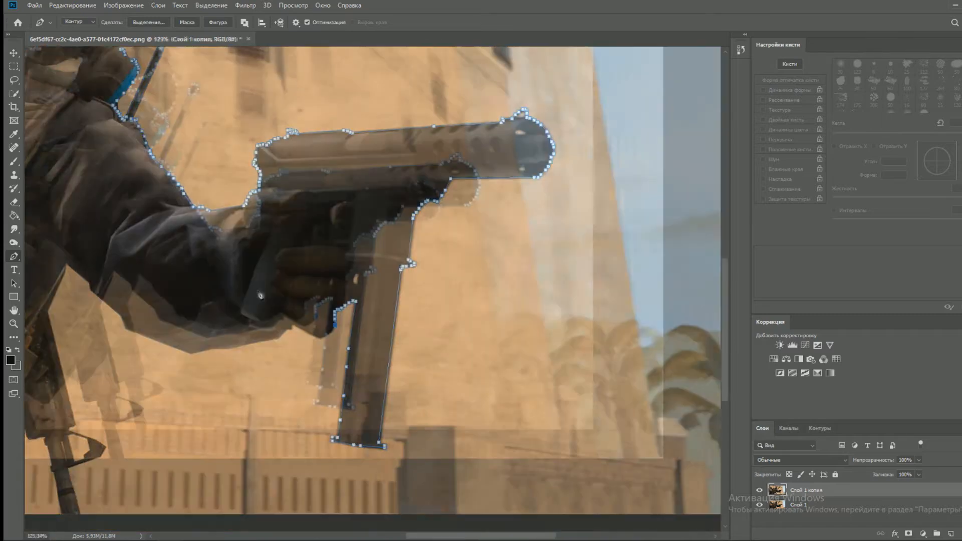
{"action": "scroll", "coordinate": [489, 396], "scroll_direction": "up", "scroll_amount": 10}
{"action": "left_click", "coordinate": [377, 359]}
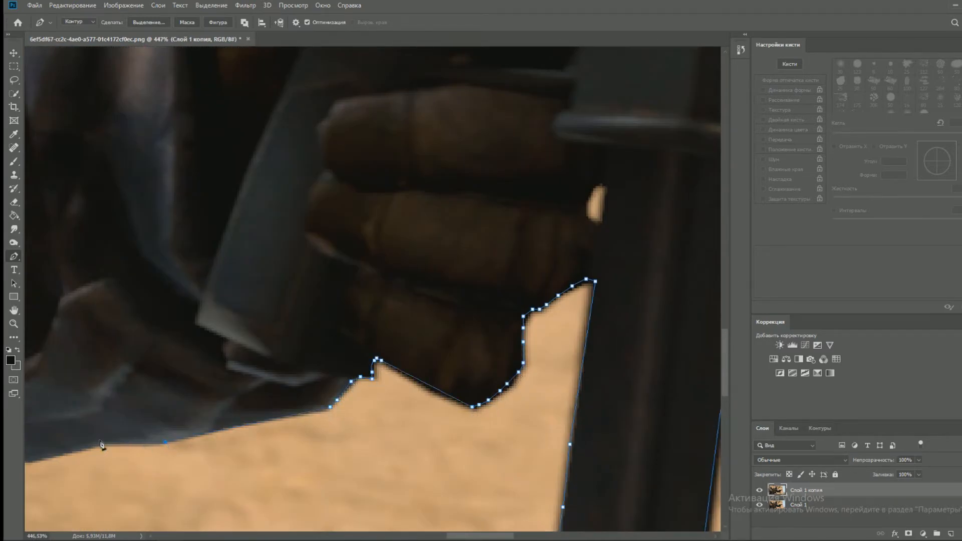
- Continue the path along the extended arm's lower sleeve edge up to the point where the sleeve meets the torso
{"action": "left_click_drag", "start_coordinate": [101, 445], "coordinate": [352, 317]}
{"action": "left_click", "coordinate": [235, 224]}
{"action": "left_click", "coordinate": [232, 212]}
{"action": "left_click", "coordinate": [228, 203]}
{"action": "left_click_drag", "start_coordinate": [195, 114], "coordinate": [506, 365]}
{"action": "left_click", "coordinate": [433, 364]}
{"action": "left_click", "coordinate": [431, 339]}
{"action": "left_click", "coordinate": [347, 270]}
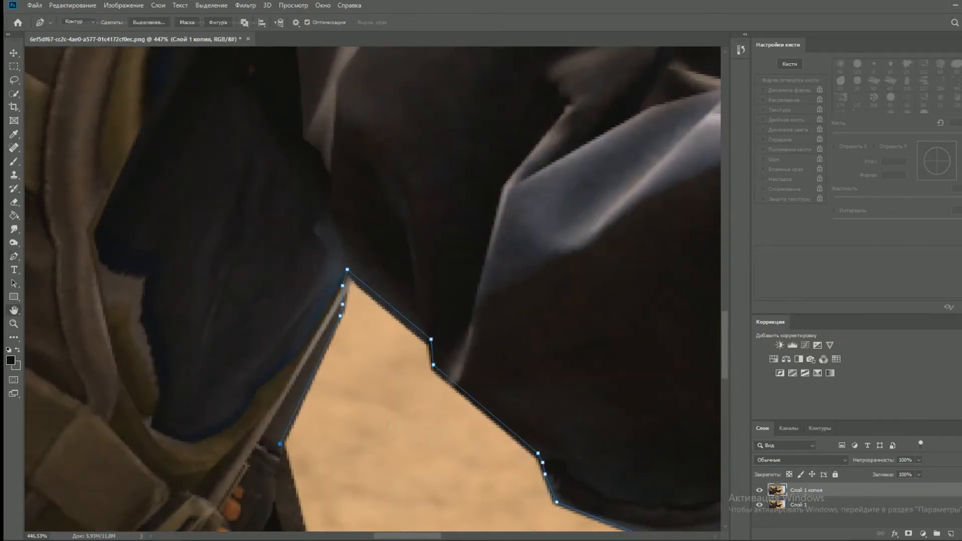
- Trace the path down the slung rifle's outer edge and around its front sight and barrel end
{"action": "left_click_drag", "start_coordinate": [389, 435], "coordinate": [438, 287]}
{"action": "left_click", "coordinate": [396, 415]}
{"action": "left_click_drag", "start_coordinate": [487, 528], "coordinate": [570, 265]}
{"action": "left_click", "coordinate": [453, 303]}
{"action": "left_click", "coordinate": [496, 472]}
{"action": "left_click", "coordinate": [439, 484]}
{"action": "left_click", "coordinate": [405, 313]}
- Trace the path up the slung rifle's inner edge to the vest and around the lower corner of the pouch
{"action": "left_click", "coordinate": [384, 221]}
{"action": "left_click", "coordinate": [338, 201]}
{"action": "left_click", "coordinate": [322, 200]}
{"action": "left_click", "coordinate": [315, 188]}
{"action": "scroll", "coordinate": [315, 180], "scroll_direction": "up", "scroll_amount": 3}
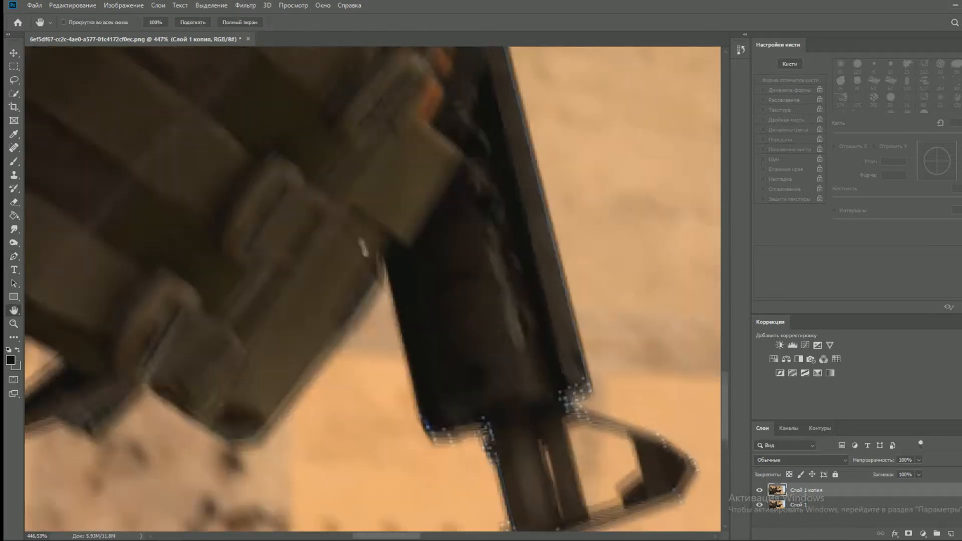
{"action": "scroll", "coordinate": [315, 181], "scroll_direction": "down", "scroll_amount": 2}
{"action": "left_click", "coordinate": [387, 250]}
{"action": "left_click", "coordinate": [383, 255]}
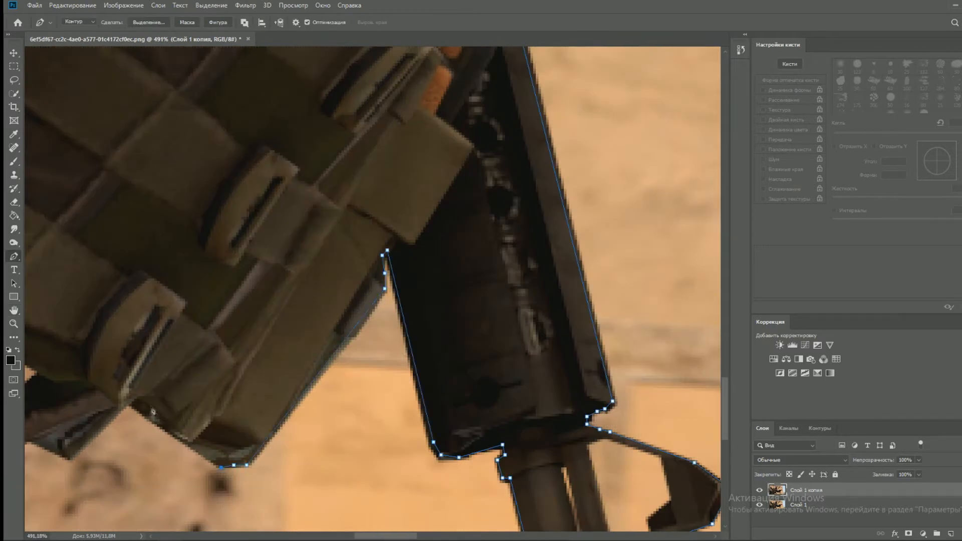
- Trace the path along the vest's underside, around the pointed hanging flap and onto the edge of the strap loop
{"action": "left_click_drag", "start_coordinate": [253, 333], "coordinate": [747, 258]}
{"action": "left_click", "coordinate": [510, 368]}
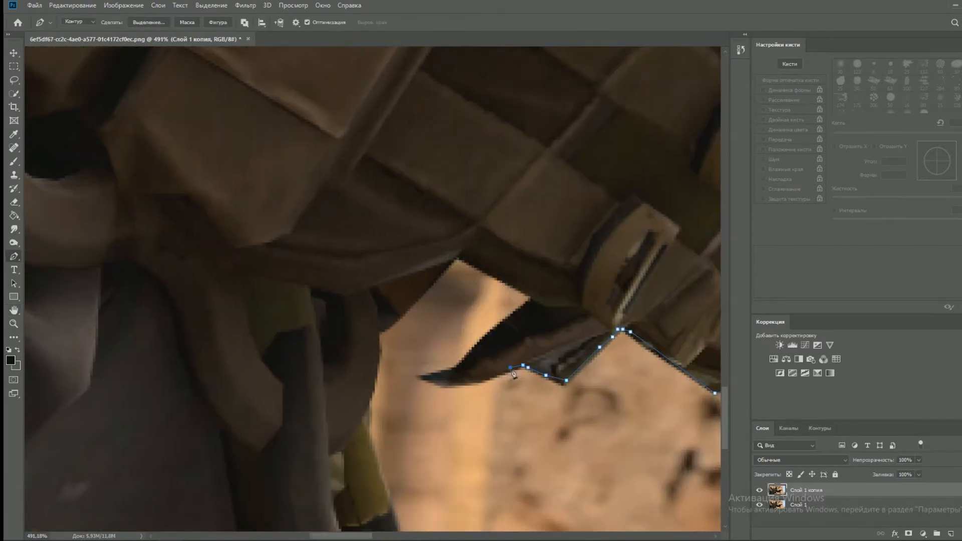
{"action": "left_click_drag", "start_coordinate": [435, 384], "coordinate": [533, 301]}
{"action": "left_click", "coordinate": [384, 329]}
{"action": "left_click_drag", "start_coordinate": [363, 422], "coordinate": [355, 432]}
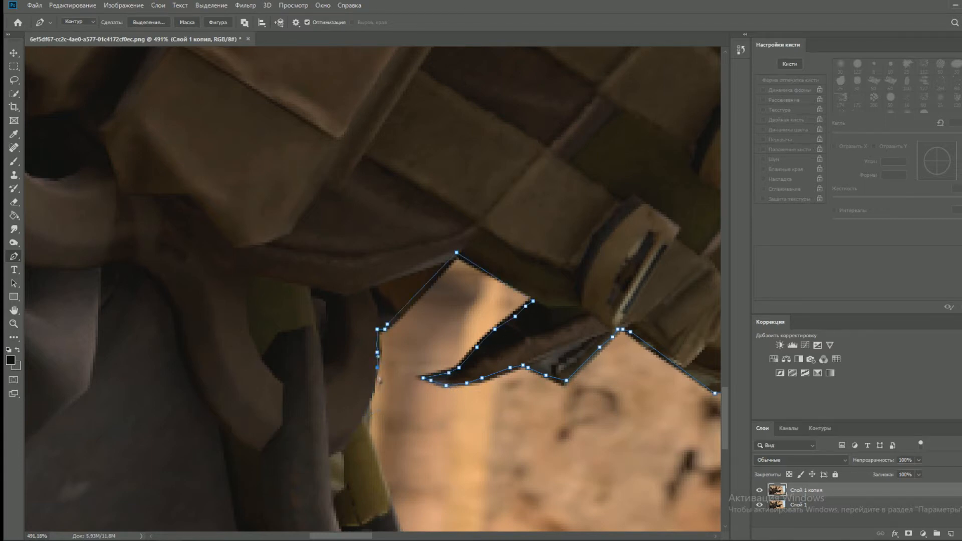
- Trace the path down the outer edge of the hanging straps to just below the canvas's bottom edge
{"action": "scroll", "coordinate": [398, 530], "scroll_direction": "down", "scroll_amount": 5}
{"action": "left_click", "coordinate": [384, 267]}
{"action": "left_click", "coordinate": [392, 290]}
{"action": "left_click", "coordinate": [397, 305]}
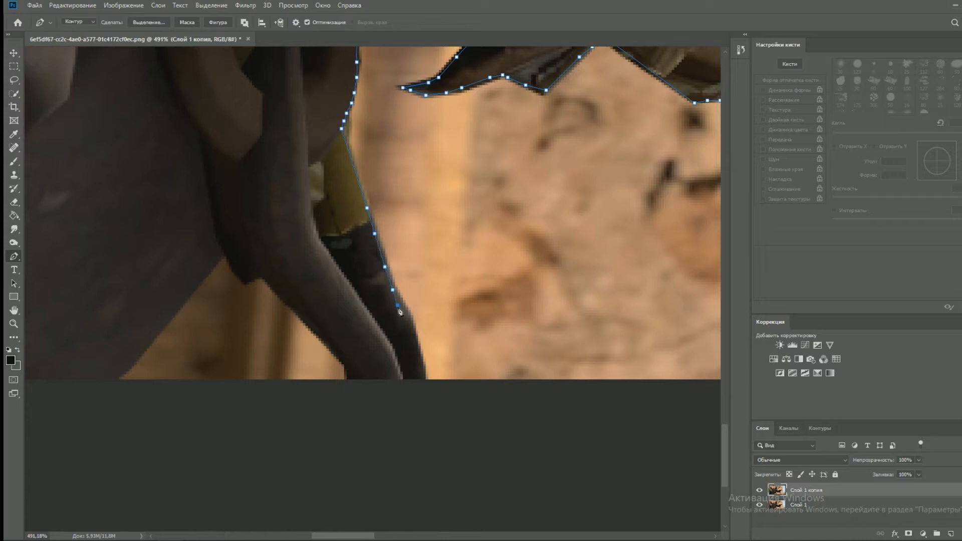
{"action": "left_click", "coordinate": [426, 382]}
{"action": "left_click", "coordinate": [425, 413]}
{"action": "left_click", "coordinate": [400, 425]}
- Bring the path back up the inner edge of the hanging strap to its junction with the thigh
{"action": "left_click", "coordinate": [344, 419]}
{"action": "left_click", "coordinate": [339, 400]}
{"action": "left_click", "coordinate": [340, 392]}
{"action": "left_click", "coordinate": [261, 272]}
{"action": "left_click", "coordinate": [244, 279]}
{"action": "left_click", "coordinate": [224, 248]}
- Trace the path down the thigh's edge, around the outside of the canvas's lower-left corner and close it at the knee
{"action": "left_click_drag", "start_coordinate": [224, 248], "coordinate": [424, 205]}
{"action": "left_click", "coordinate": [326, 329]}
{"action": "left_click", "coordinate": [313, 339]}
{"action": "left_click_drag", "start_coordinate": [299, 337], "coordinate": [456, 467]}
{"action": "scroll", "coordinate": [369, 296], "scroll_direction": "down", "scroll_amount": 9}
{"action": "left_click_drag", "start_coordinate": [463, 507], "coordinate": [492, 170]}
{"action": "left_click_drag", "start_coordinate": [509, 105], "coordinate": [509, 187]}
{"action": "left_click", "coordinate": [441, 260]}
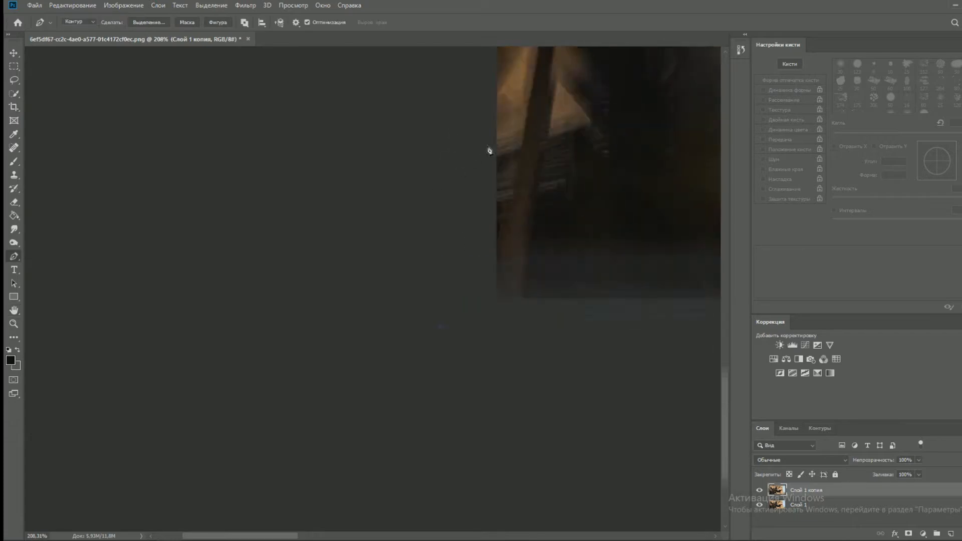
{"action": "scroll", "coordinate": [441, 260], "scroll_direction": "down", "scroll_amount": 8}
{"action": "scroll", "coordinate": [287, 307], "scroll_direction": "up", "scroll_amount": 3}
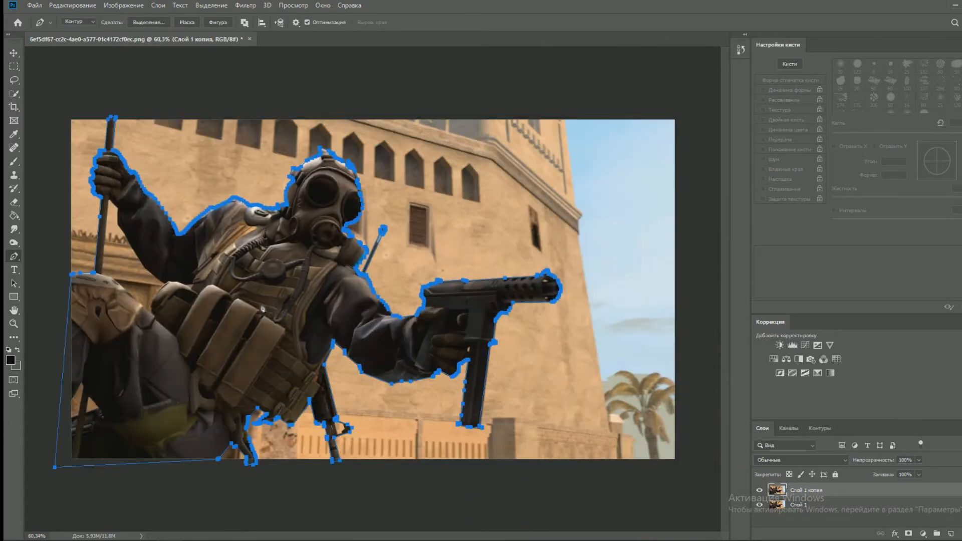
{"action": "right_click", "coordinate": [244, 313]}
{"action": "right_click", "coordinate": [168, 281]}
{"action": "key", "text": "Escape"}
{"action": "right_click", "coordinate": [254, 280]}
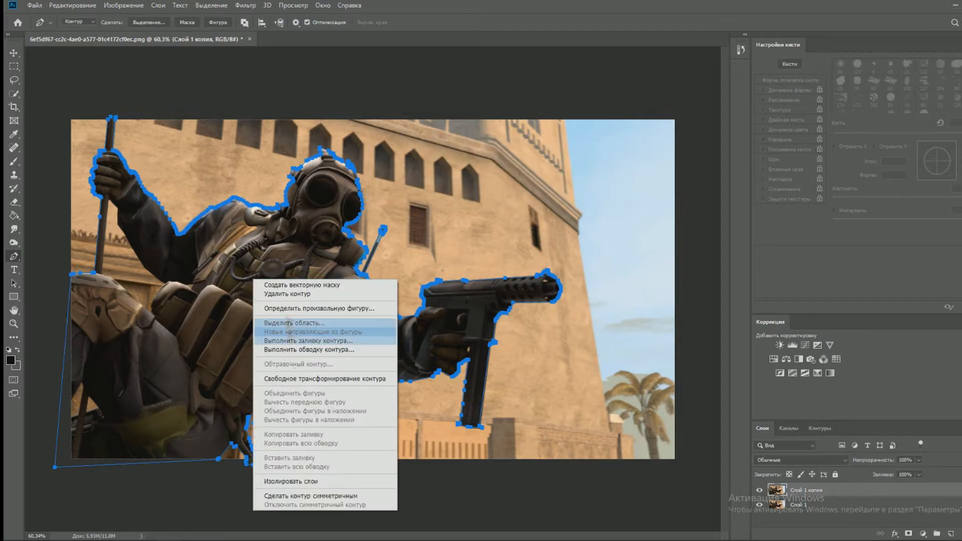
{"action": "key", "text": "Escape"}
{"action": "key", "text": "m"}
{"action": "right_click", "coordinate": [263, 273]}
{"action": "key", "text": "Escape"}
{"action": "key", "text": "p"}
{"action": "right_click", "coordinate": [247, 279]}
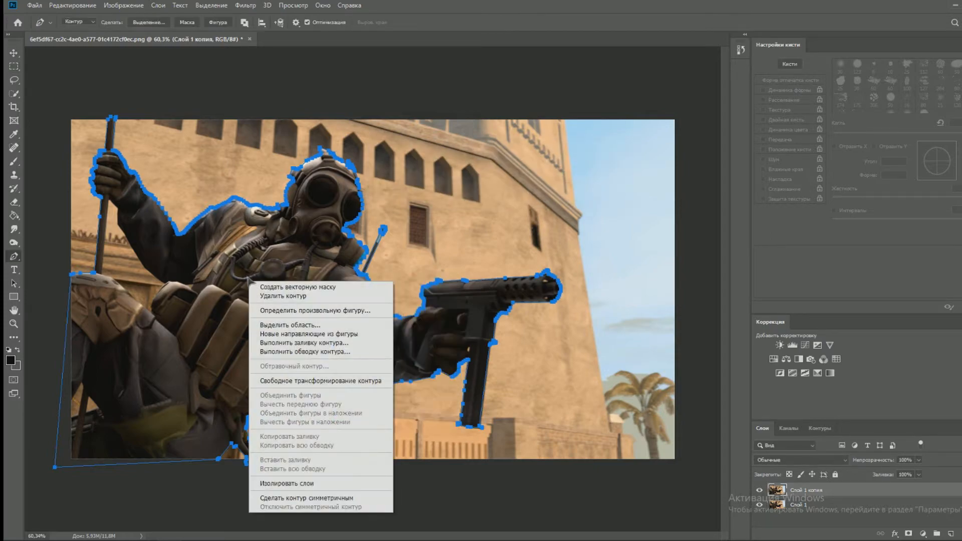
{"action": "key", "text": "Escape"}
- Convert the closed path to a new anti-aliased selection with a 0-pixel feather and mask the copied layer with it
{"action": "scroll", "coordinate": [90, 275], "scroll_direction": "up", "scroll_amount": 13}
{"action": "left_click_drag", "start_coordinate": [70, 292], "coordinate": [571, 308]}
{"action": "left_click", "coordinate": [437, 292]}
{"action": "scroll", "coordinate": [446, 301], "scroll_direction": "down", "scroll_amount": 8}
{"action": "right_click", "coordinate": [269, 320]}
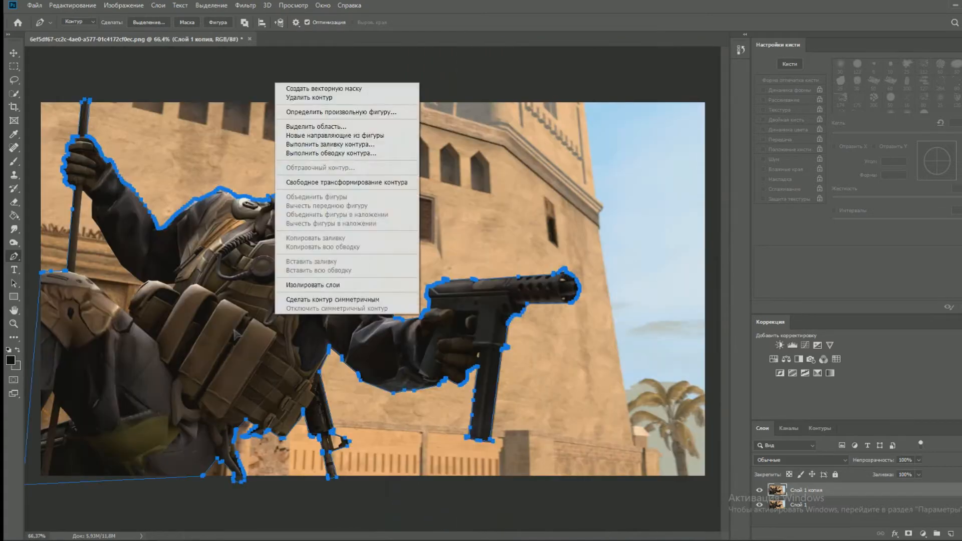
{"action": "scroll", "coordinate": [269, 320], "scroll_direction": "down", "scroll_amount": 2}
{"action": "right_click", "coordinate": [269, 310]}
{"action": "left_click", "coordinate": [308, 353]}
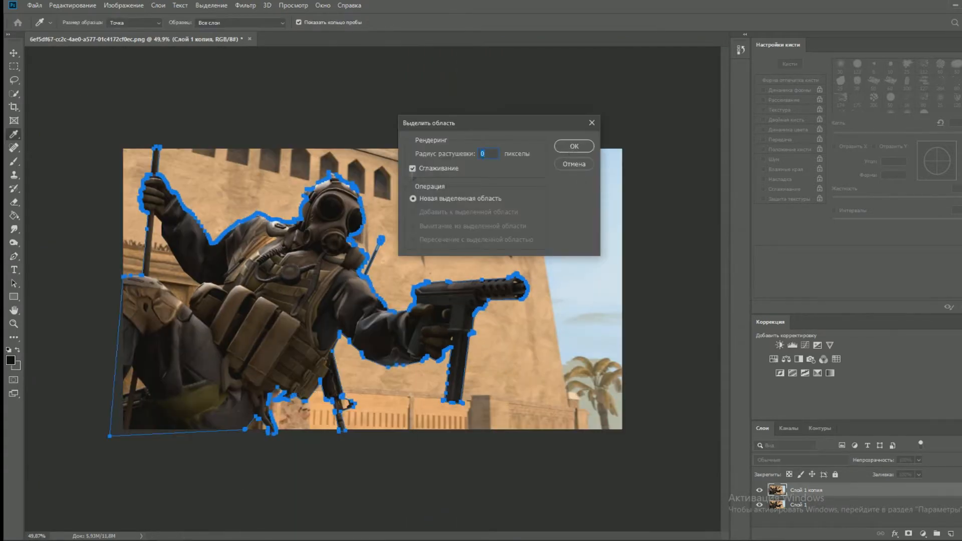
{"action": "left_click", "coordinate": [574, 146]}
{"action": "left_click", "coordinate": [908, 534]}
- Hide the original layer and place a new layer filled with dark gray behind the masked figure
{"action": "left_click", "coordinate": [759, 505]}
{"action": "key", "text": "ctrl+shift+n"}
{"action": "key", "text": "Return"}
{"action": "key", "text": "g"}
{"action": "left_click", "coordinate": [107, 23]}
{"action": "left_click", "coordinate": [83, 31]}
{"action": "left_click", "coordinate": [323, 5]}
{"action": "left_click", "coordinate": [341, 348]}
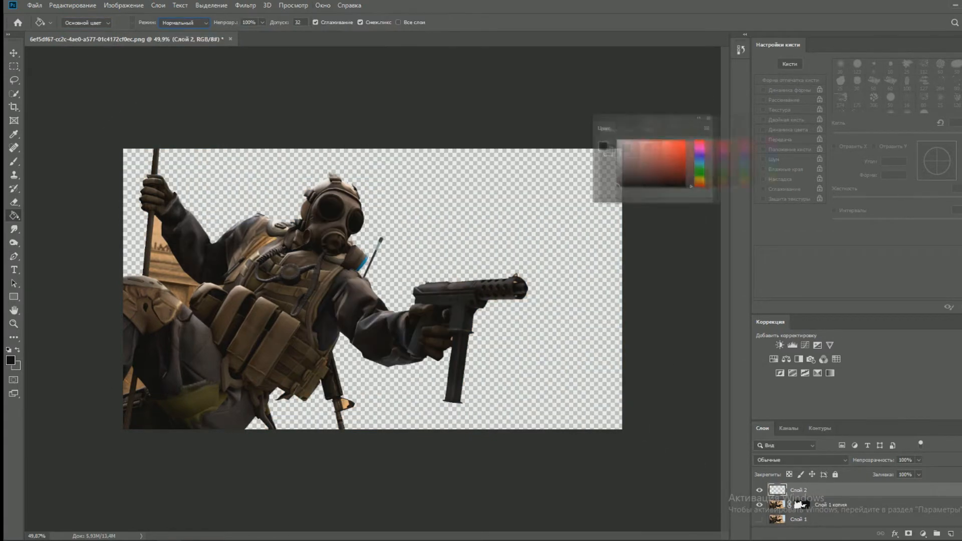
{"action": "left_click", "coordinate": [776, 236]}
{"action": "left_click", "coordinate": [530, 354]}
{"action": "key", "text": "ctrl+bracketleft"}
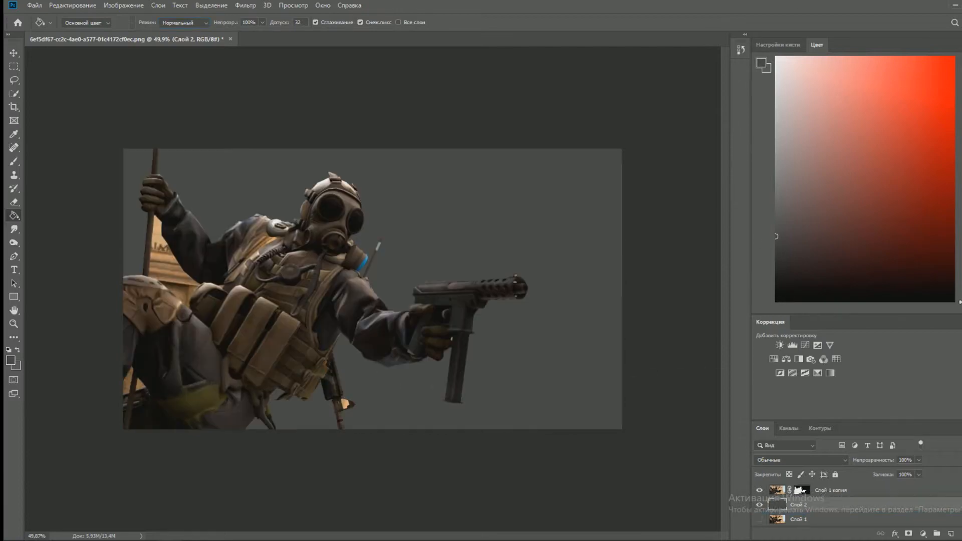
- Try to select the enclosed background between the pole, raised arm and knee with the Quick Selection tool
{"action": "scroll", "coordinate": [226, 271], "scroll_direction": "up", "scroll_amount": 5}
{"action": "left_click_drag", "start_coordinate": [251, 250], "coordinate": [702, 321]}
{"action": "key", "text": "2"}
{"action": "scroll", "coordinate": [303, 334], "scroll_direction": "down", "scroll_amount": 2}
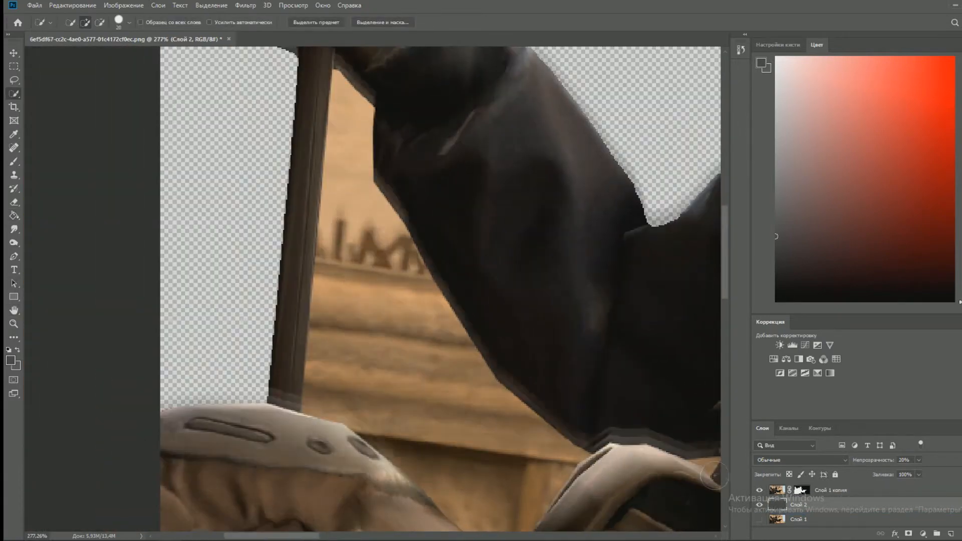
{"action": "scroll", "coordinate": [351, 311], "scroll_direction": "down", "scroll_amount": 4}
{"action": "key", "text": "w"}
{"action": "key", "text": "0"}
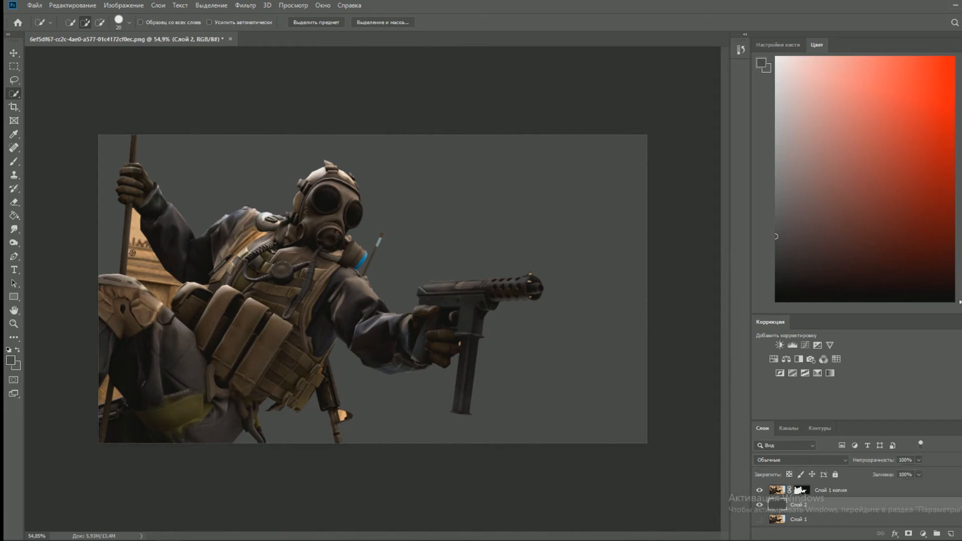
{"action": "key", "text": "alt+bracketright"}
{"action": "scroll", "coordinate": [156, 281], "scroll_direction": "up", "scroll_amount": 6}
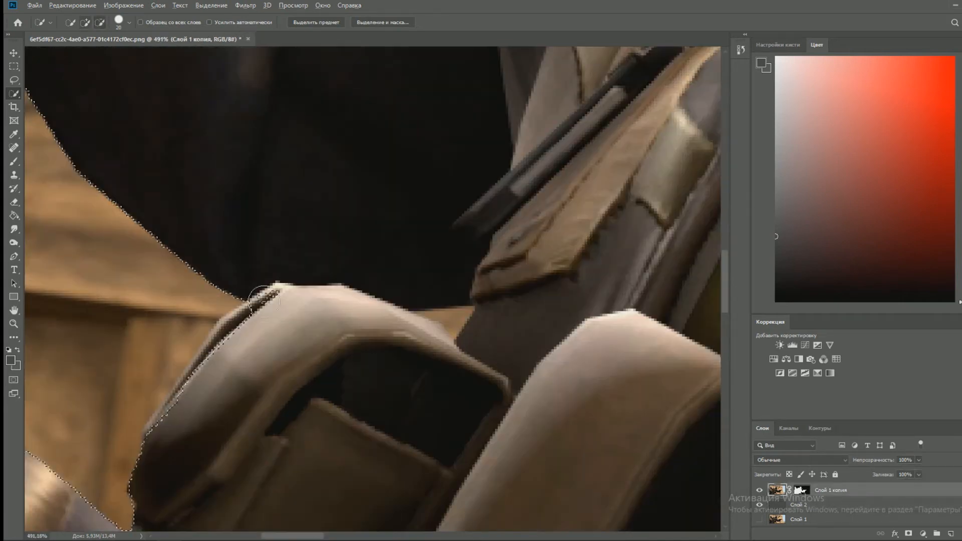
{"action": "key", "text": "ctrl+d"}
- Start a new Pen path where the thigh meets the vest pouch and trace up the pouch's edge to the raised sleeve
{"action": "key", "text": "p"}
{"action": "left_click_drag", "start_coordinate": [163, 519], "coordinate": [479, 438]}
{"action": "left_click", "coordinate": [446, 458]}
{"action": "left_click", "coordinate": [448, 436]}
{"action": "left_click", "coordinate": [556, 214]}
{"action": "left_click", "coordinate": [533, 201]}
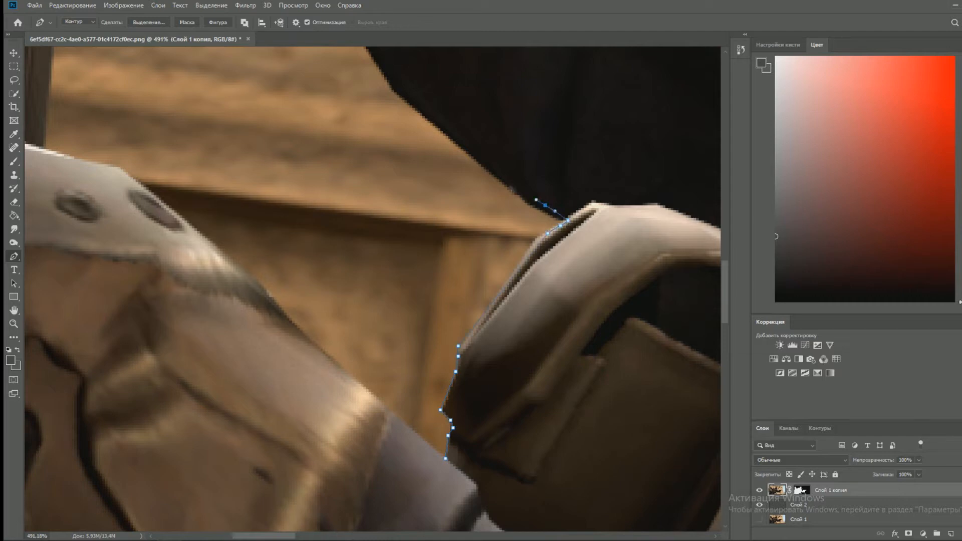
- Trace the new path up along the lower edge of the raised arm's sleeve
{"action": "left_click", "coordinate": [517, 188]}
{"action": "left_click", "coordinate": [501, 160]}
{"action": "left_click", "coordinate": [430, 61]}
{"action": "mouse_move", "coordinate": [430, 60]}
{"action": "left_mouse_down"}
{"action": "mouse_move", "coordinate": [610, 389]}
{"action": "mouse_move", "coordinate": [580, 389]}
{"action": "left_mouse_up"}
{"action": "left_click", "coordinate": [526, 296]}
{"action": "left_click", "coordinate": [478, 217]}
{"action": "left_click", "coordinate": [441, 163]}
- Continue the path around the sleeve's cuff to the pole just beneath the gripping hand
{"action": "left_click_drag", "start_coordinate": [443, 118], "coordinate": [537, 401]}
{"action": "left_click", "coordinate": [526, 395]}
{"action": "left_click", "coordinate": [526, 340]}
{"action": "left_click", "coordinate": [531, 320]}
{"action": "left_click", "coordinate": [456, 250]}
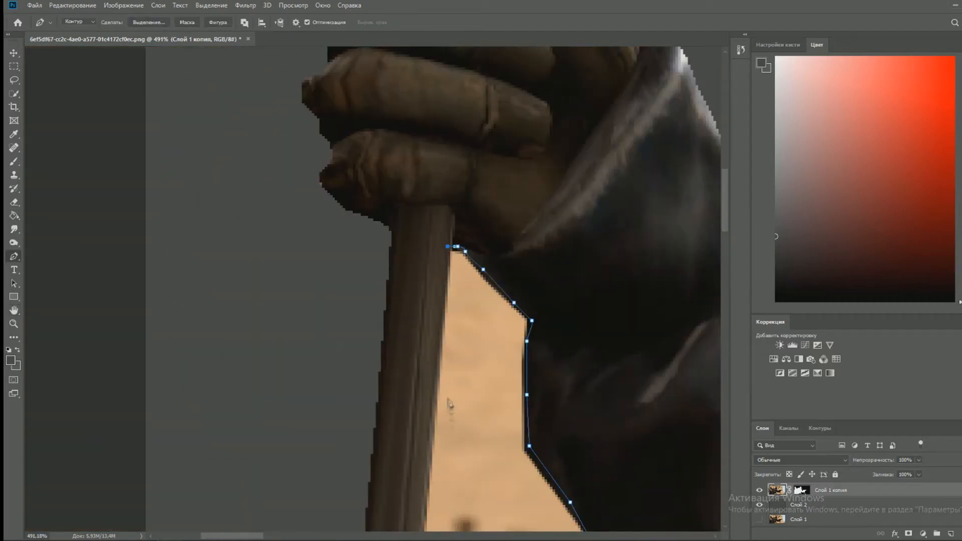
- Run the path down the pole's inner edge and along the top of the knee pad
{"action": "left_click_drag", "start_coordinate": [453, 440], "coordinate": [408, 273]}
{"action": "left_click", "coordinate": [376, 313]}
{"action": "left_click", "coordinate": [379, 318]}
{"action": "left_click", "coordinate": [405, 324]}
{"action": "left_click", "coordinate": [430, 331]}
{"action": "left_click", "coordinate": [450, 336]}
{"action": "left_click", "coordinate": [466, 343]}
- Trace the path down the knee pad's slope and thigh edge, closing it at the vest pouch
{"action": "left_click", "coordinate": [527, 397]}
{"action": "left_click", "coordinate": [550, 419]}
{"action": "left_click", "coordinate": [571, 433]}
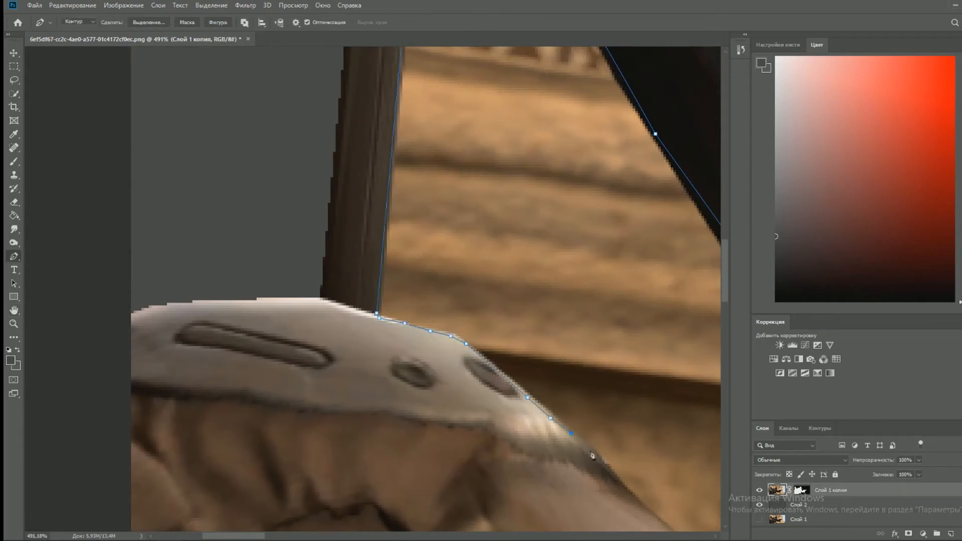
{"action": "left_click_drag", "start_coordinate": [454, 314], "coordinate": [89, 45]}
{"action": "left_click", "coordinate": [295, 253]}
{"action": "left_click", "coordinate": [316, 272]}
{"action": "left_click", "coordinate": [339, 291]}
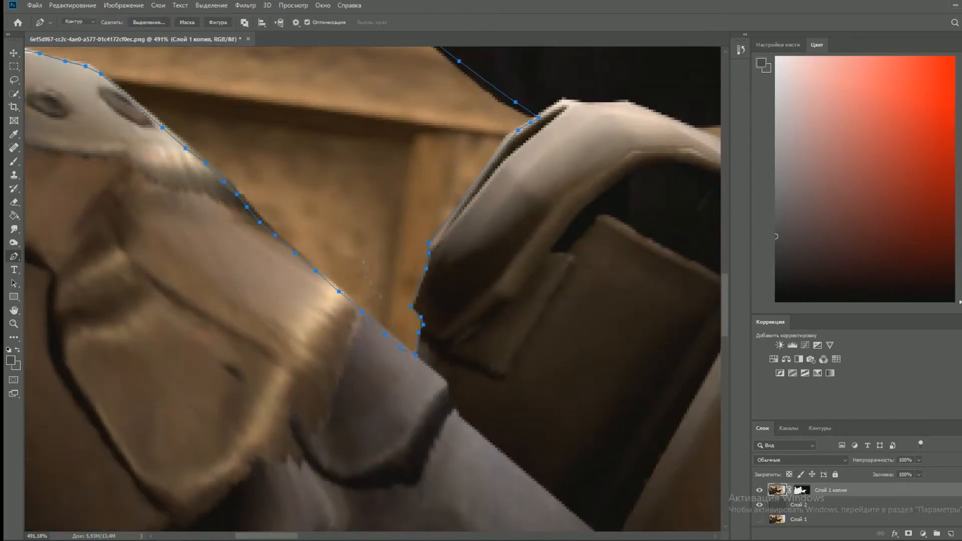
- Convert the closed path around the enclosed background gap to a selection
{"action": "right_click", "coordinate": [382, 298]}
{"action": "left_click", "coordinate": [395, 305]}
{"action": "key", "text": "Return"}
- Paint black on the copied layer's mask inside the selection to hide the background between the pole and raised arm
{"action": "key", "text": "ctrl+0"}
{"action": "key", "text": "b"}
{"action": "left_click", "coordinate": [10, 360]}
{"action": "key", "text": "Return"}
{"action": "left_click", "coordinate": [801, 490]}
{"action": "key", "text": "x"}
{"action": "left_click", "coordinate": [193, 250]}
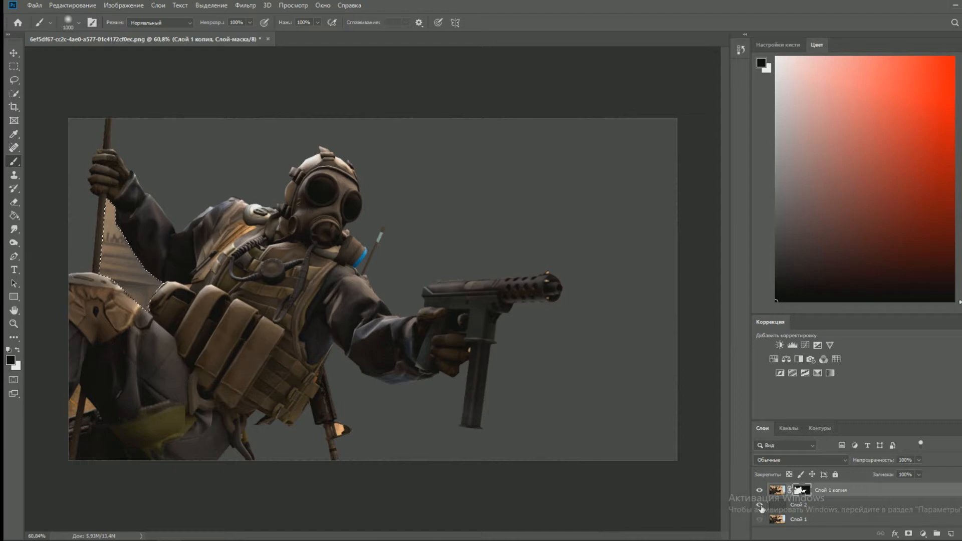
- Clear the current selection, outline another leftover background gap with the Pen tool and convert it to a selection
{"action": "scroll", "coordinate": [140, 236], "scroll_direction": "up", "scroll_amount": 5}
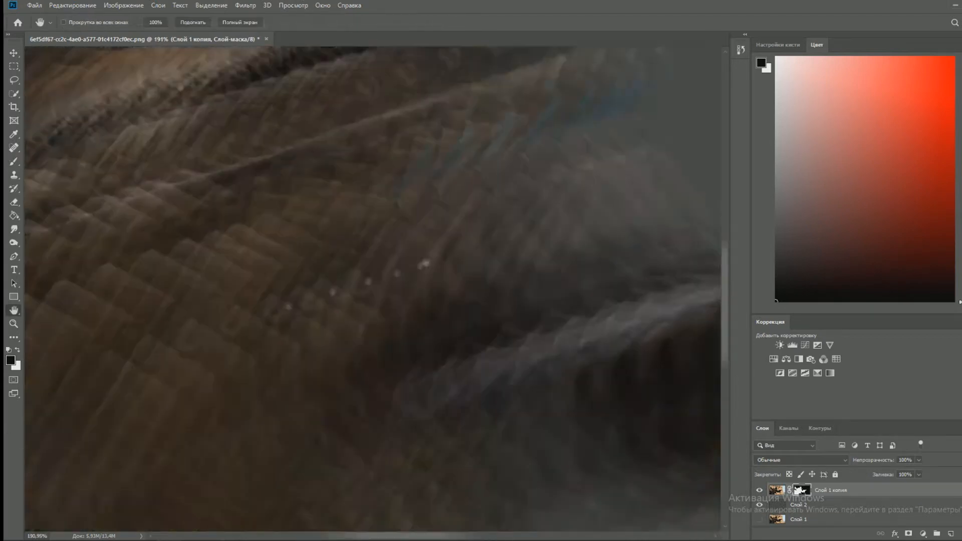
{"action": "scroll", "coordinate": [399, 429], "scroll_direction": "down", "scroll_amount": 3}
{"action": "scroll", "coordinate": [400, 429], "scroll_direction": "up", "scroll_amount": 5}
{"action": "scroll", "coordinate": [451, 372], "scroll_direction": "down", "scroll_amount": 3}
{"action": "key", "text": "w"}
{"action": "key", "text": "ctrl+d"}
{"action": "key", "text": "p"}
{"action": "left_click", "coordinate": [439, 357]}
{"action": "right_click", "coordinate": [458, 312]}
{"action": "left_click", "coordinate": [494, 153]}
{"action": "key", "text": "Return"}
{"action": "scroll", "coordinate": [459, 310], "scroll_direction": "right", "scroll_amount": 3}
{"action": "key", "text": "ctrl+z"}
- Outline the small triangular background gap between the lower pole and the dark trouser leg and convert it to a selection
{"action": "scroll", "coordinate": [292, 260], "scroll_direction": "down", "scroll_amount": 4}
{"action": "left_click_drag", "start_coordinate": [208, 236], "coordinate": [482, 299]}
{"action": "scroll", "coordinate": [482, 299], "scroll_direction": "up", "scroll_amount": 5}
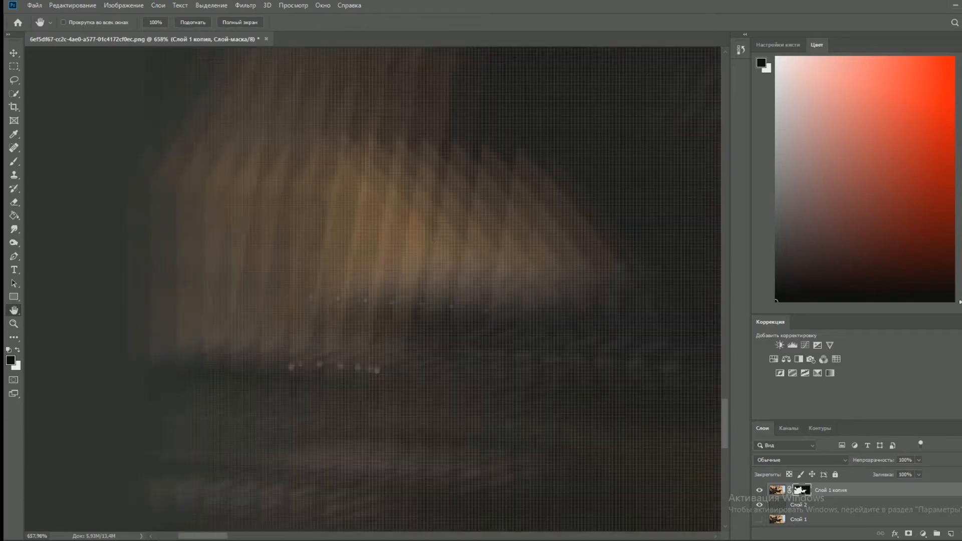
{"action": "scroll", "coordinate": [399, 341], "scroll_direction": "down", "scroll_amount": 1}
{"action": "key", "text": "p"}
{"action": "right_click", "coordinate": [398, 355]}
{"action": "left_click", "coordinate": [441, 161]}
{"action": "key", "text": "Return"}
- Pick a different brush tip and paint the selected triangular gap black on the layer mask
{"action": "key", "text": "b"}
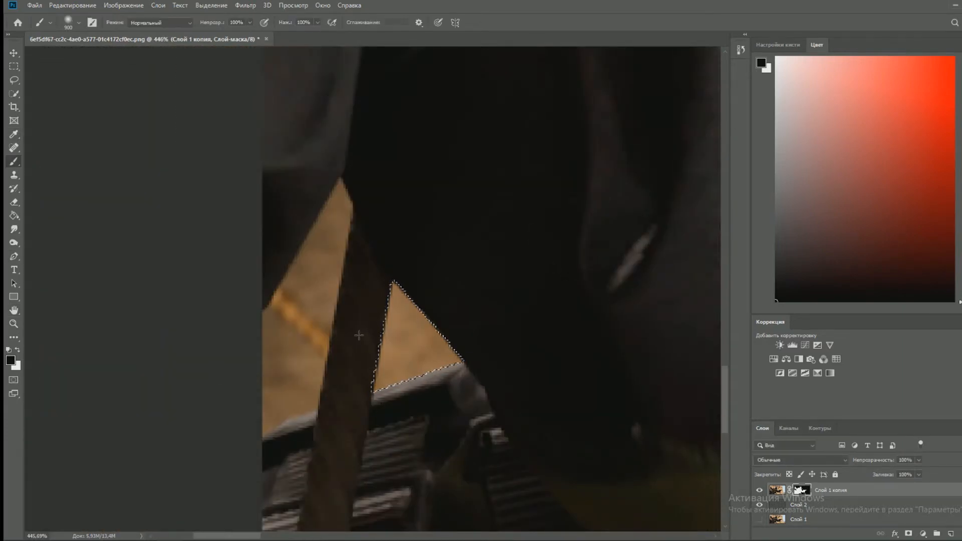
{"action": "key", "text": "F5"}
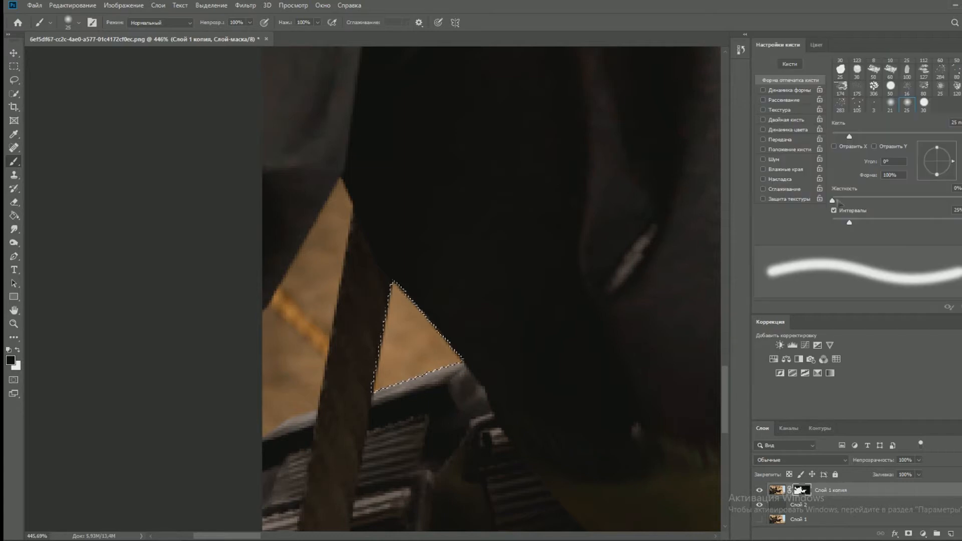
{"action": "left_click", "coordinate": [857, 64]}
- Outline the background gap beside the lower pole with the Pen tool, convert it to a selection and paint it black on the mask
{"action": "key", "text": "p"}
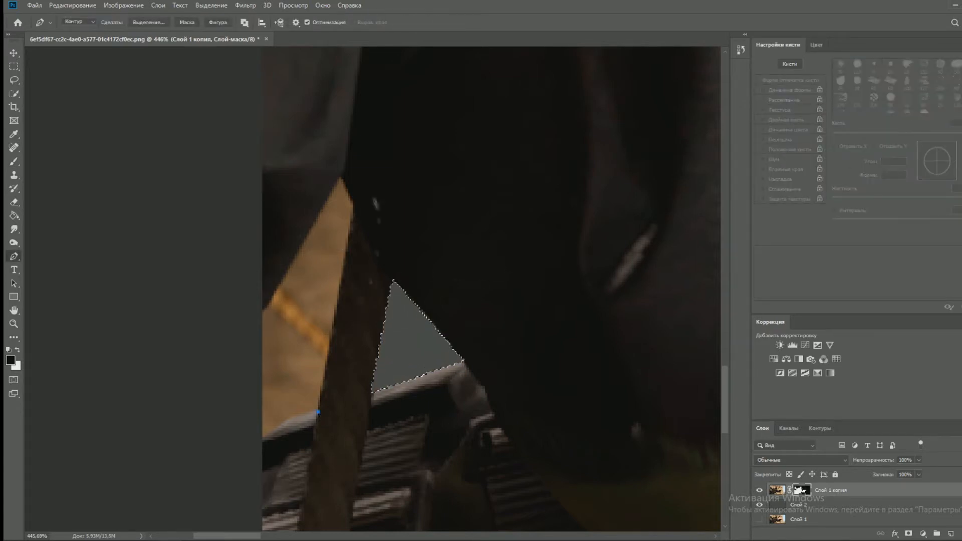
{"action": "right_click", "coordinate": [289, 343]}
{"action": "left_click", "coordinate": [316, 149]}
{"action": "key", "text": "Return"}
{"action": "key", "text": "b"}
{"action": "mouse_move", "coordinate": [348, 245]}
{"action": "left_mouse_down"}
{"action": "mouse_move", "coordinate": [350, 254]}
{"action": "mouse_move", "coordinate": [323, 229]}
{"action": "left_mouse_up"}
{"action": "key", "text": "ctrl+d"}
{"action": "scroll", "coordinate": [467, 281], "scroll_direction": "down", "scroll_amount": 7}
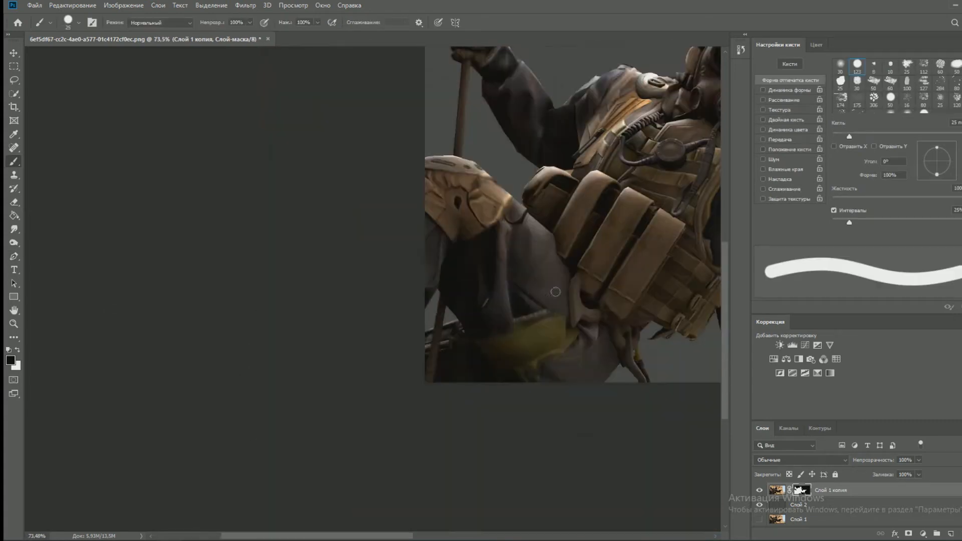
- Outline the hole in the gun's raised front sight, convert it to a selection and paint it black on the mask
{"action": "key", "text": "space"}
{"action": "left_click_drag", "start_coordinate": [617, 215], "coordinate": [246, 273]}
{"action": "left_click_drag", "start_coordinate": [707, 195], "coordinate": [478, 316]}
{"action": "scroll", "coordinate": [481, 318], "scroll_direction": "up", "scroll_amount": 10}
{"action": "scroll", "coordinate": [458, 271], "scroll_direction": "up", "scroll_amount": 3}
{"action": "key", "text": "p"}
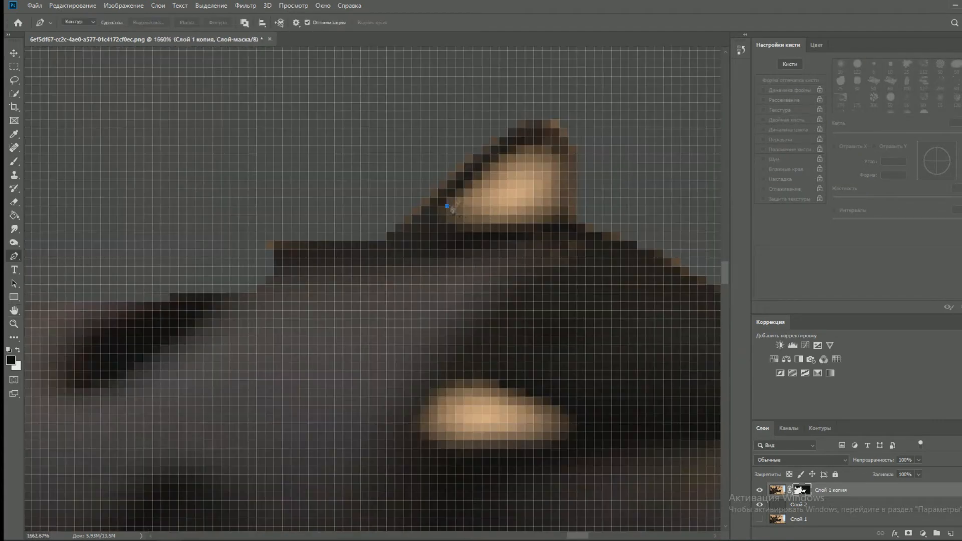
{"action": "left_click", "coordinate": [560, 205]}
{"action": "right_click", "coordinate": [548, 197]}
{"action": "key", "text": "Escape"}
{"action": "left_click", "coordinate": [543, 215]}
{"action": "left_click", "coordinate": [534, 224]}
{"action": "right_click", "coordinate": [519, 195]}
{"action": "left_click", "coordinate": [576, 242]}
{"action": "key", "text": "b"}
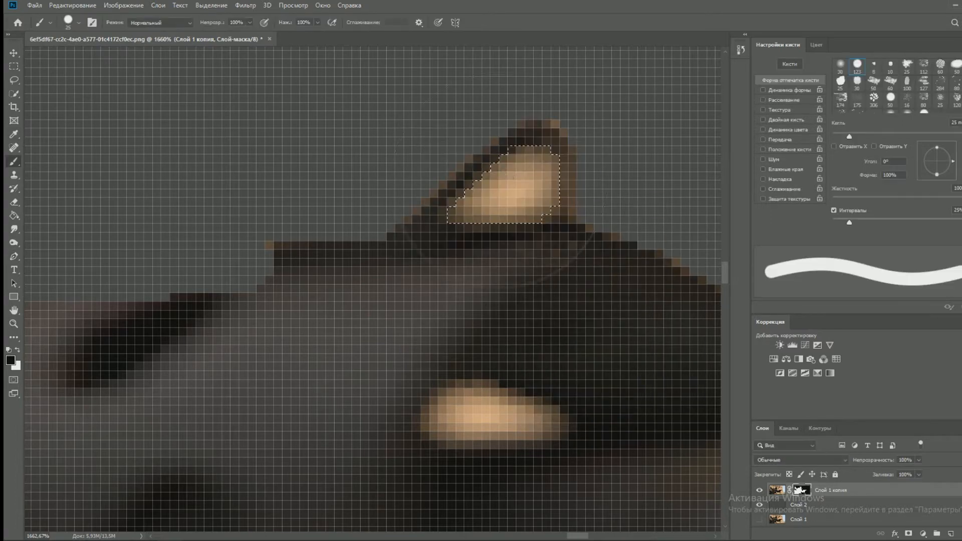
{"action": "left_click_drag", "start_coordinate": [429, 151], "coordinate": [451, 429]}
- Select the oval background opening in the muzzle below the front sight with a Pen path and mask it out
{"action": "key", "text": "p"}
{"action": "left_click", "coordinate": [438, 387]}
{"action": "left_click", "coordinate": [456, 379]}
{"action": "left_click", "coordinate": [490, 379]}
{"action": "right_click", "coordinate": [486, 417]}
{"action": "left_click", "coordinate": [551, 236]}
{"action": "key", "text": "b"}
- Outline the small lower hole in the gun's muzzle, convert it to a selection with 0 px feather and paint it black on the mask
{"action": "scroll", "coordinate": [405, 446], "scroll_direction": "down", "scroll_amount": 3}
{"action": "scroll", "coordinate": [405, 446], "scroll_direction": "up", "scroll_amount": 4}
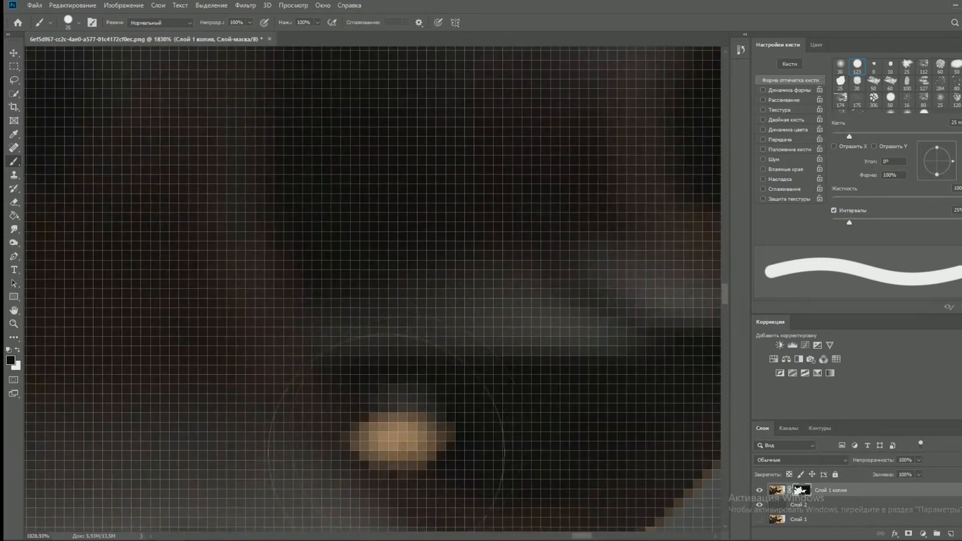
{"action": "key", "text": "p"}
{"action": "left_click", "coordinate": [350, 422]}
{"action": "right_click", "coordinate": [378, 441]}
{"action": "left_click", "coordinate": [441, 258]}
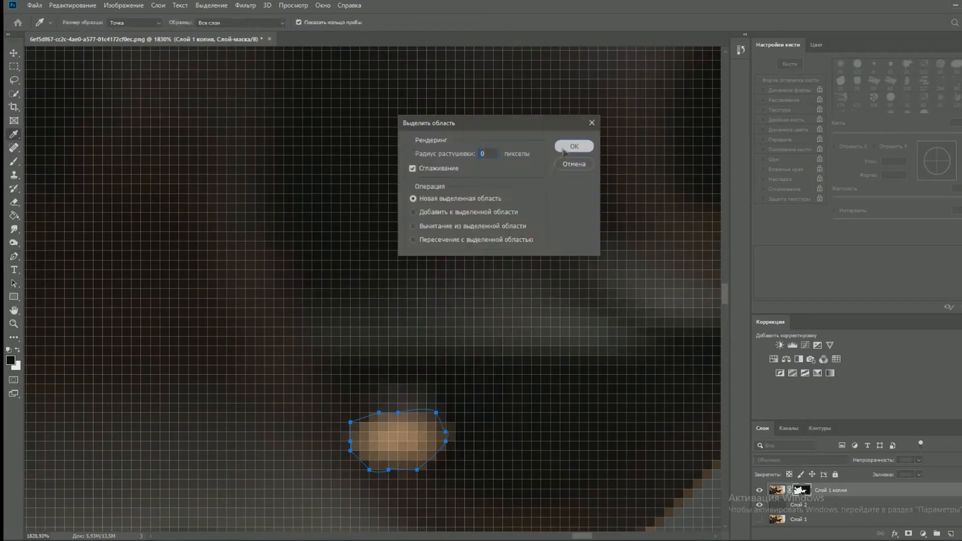
{"action": "key", "text": "Return"}
{"action": "key", "text": "b"}
- Reduce the brush to 9 px and paint away the tan fringe around the muzzle's outer edge on the mask
{"action": "scroll", "coordinate": [505, 429], "scroll_direction": "down", "scroll_amount": 3}
{"action": "scroll", "coordinate": [504, 430], "scroll_direction": "up", "scroll_amount": 3}
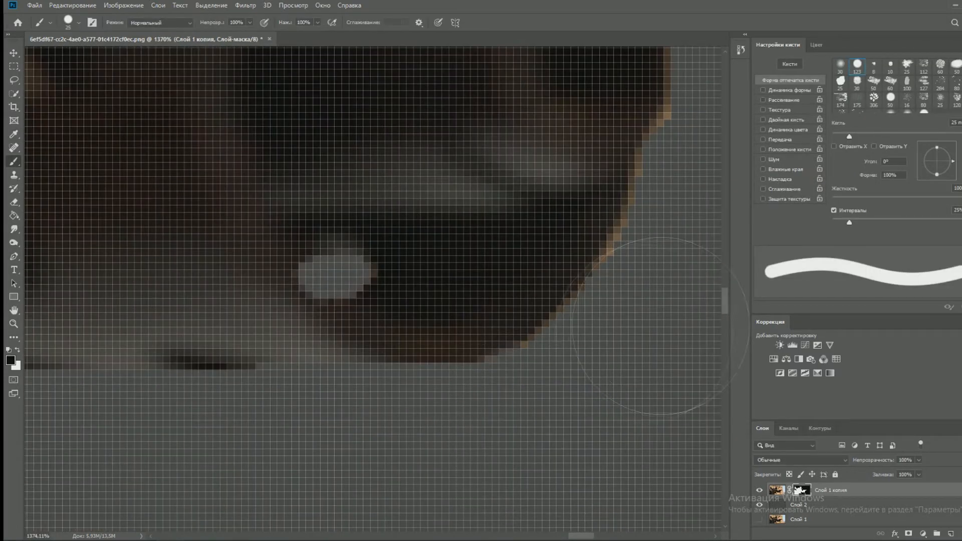
{"action": "scroll", "coordinate": [450, 361], "scroll_direction": "down", "scroll_amount": 3}
{"action": "scroll", "coordinate": [466, 426], "scroll_direction": "up", "scroll_amount": 3}
{"action": "key", "text": "bracketleft"}
{"action": "key", "text": "bracketleft"}
{"action": "key", "text": "bracketleft"}
{"action": "key", "text": "bracketleft"}
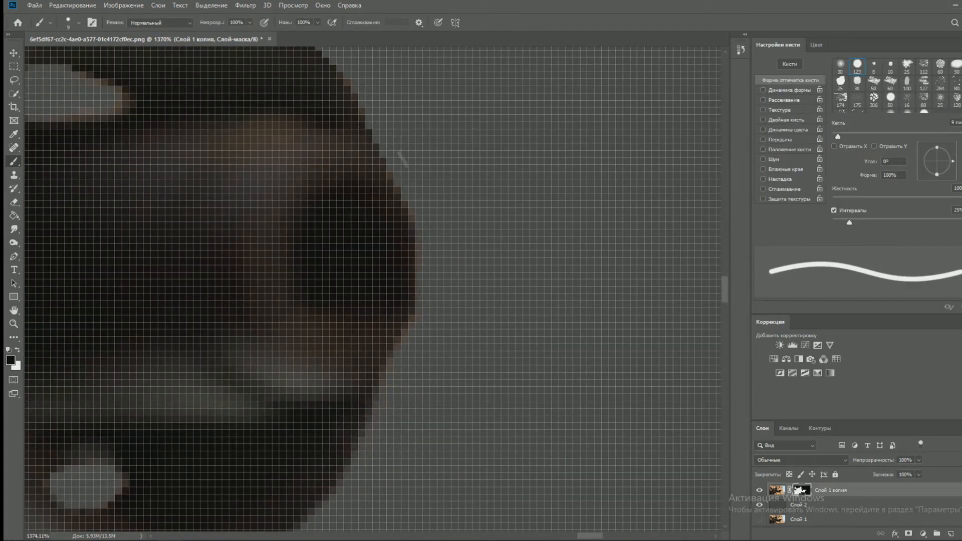
{"action": "left_click_drag", "start_coordinate": [402, 160], "coordinate": [468, 365]}
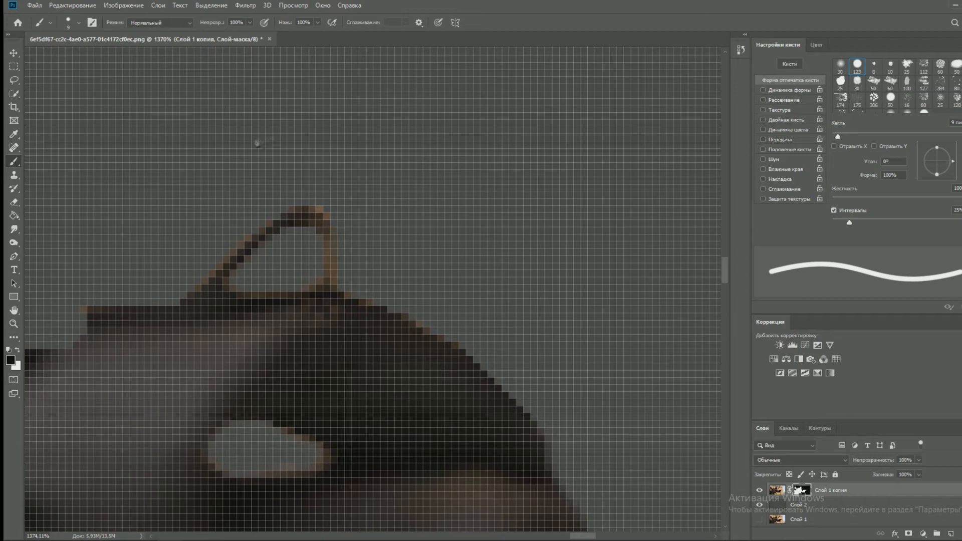
- Reduce the brush to 3 px and clean up the stray background pixels along the gun's upper edge on the mask
{"action": "scroll", "coordinate": [350, 336], "scroll_direction": "down", "scroll_amount": 5}
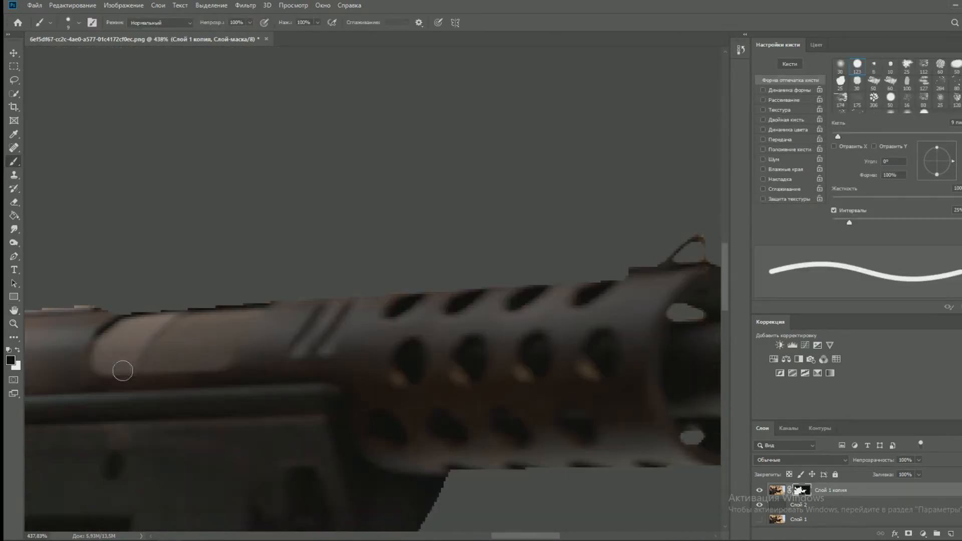
{"action": "scroll", "coordinate": [460, 329], "scroll_direction": "up", "scroll_amount": 6}
{"action": "key", "text": "bracketleft"}
{"action": "key", "text": "bracketleft"}
{"action": "key", "text": "bracketleft"}
{"action": "key", "text": "bracketleft"}
{"action": "key", "text": "bracketleft"}
{"action": "key", "text": "bracketleft"}
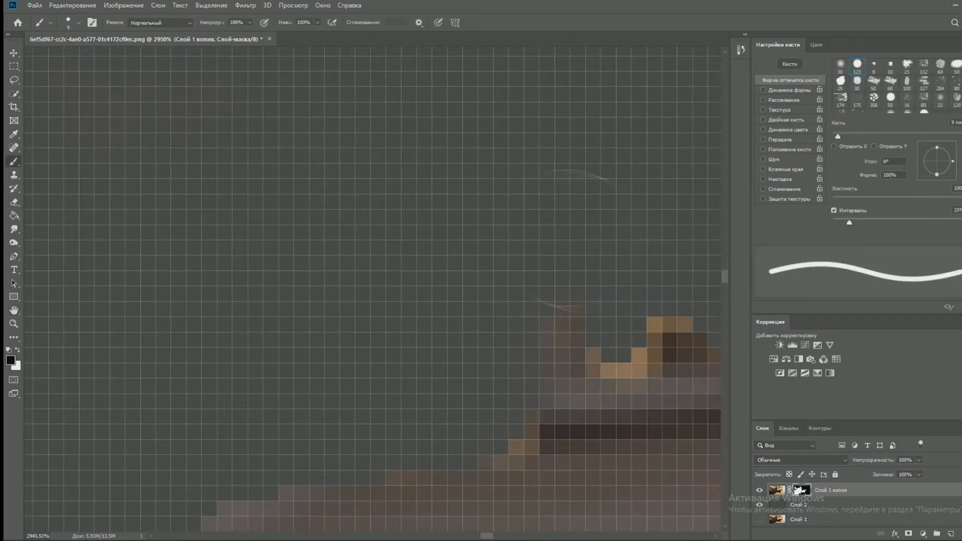
- Paint black on the mask over the small bright gap between the fingers and the gun's magazine
{"action": "scroll", "coordinate": [665, 279], "scroll_direction": "down", "scroll_amount": 8}
{"action": "scroll", "coordinate": [458, 325], "scroll_direction": "down", "scroll_amount": 3}
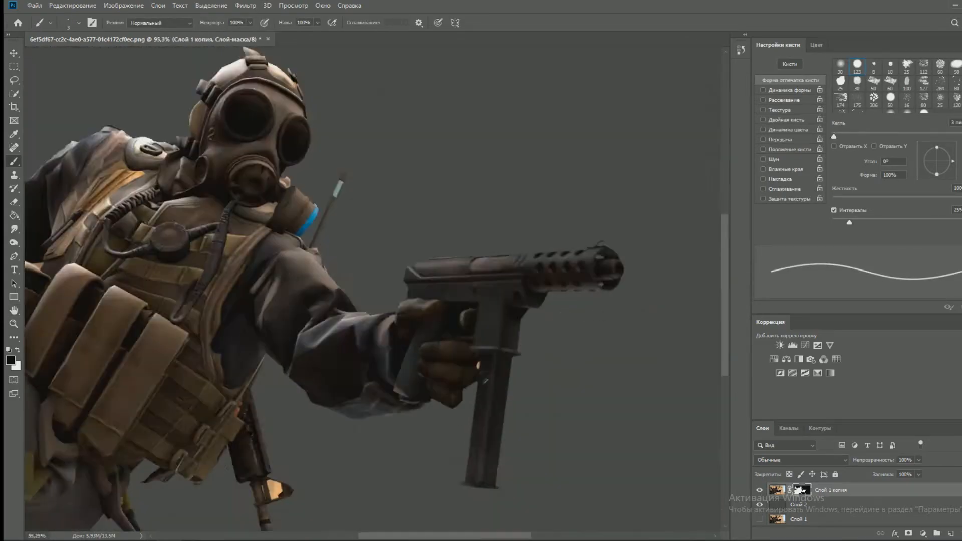
{"action": "scroll", "coordinate": [459, 326], "scroll_direction": "up", "scroll_amount": 9}
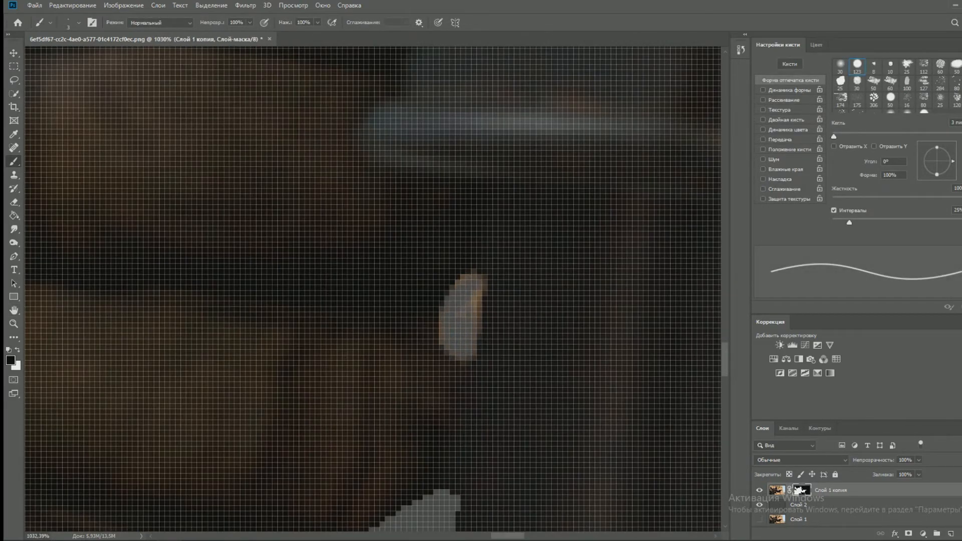
{"action": "scroll", "coordinate": [464, 316], "scroll_direction": "down", "scroll_amount": 4}
- Mask out the narrow bright slit in the slung rifle's front sight with a 2 px brush
{"action": "scroll", "coordinate": [375, 371], "scroll_direction": "up", "scroll_amount": 5}
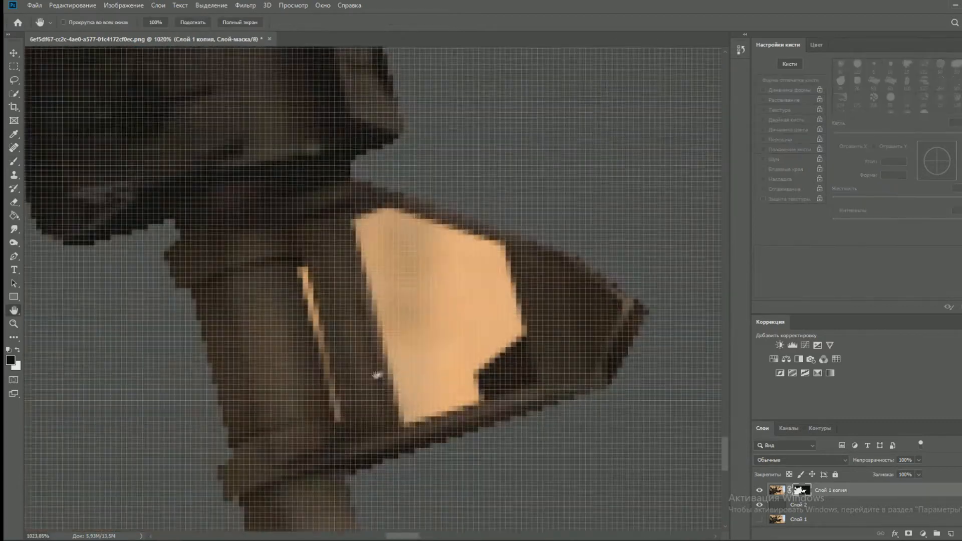
{"action": "key", "text": "space"}
{"action": "mouse_move", "coordinate": [292, 224]}
{"action": "left_mouse_down"}
{"action": "mouse_move", "coordinate": [355, 492]}
{"action": "mouse_move", "coordinate": [284, 222]}
{"action": "mouse_move", "coordinate": [306, 294]}
{"action": "left_mouse_up"}
{"action": "key", "text": "ctrl+z"}
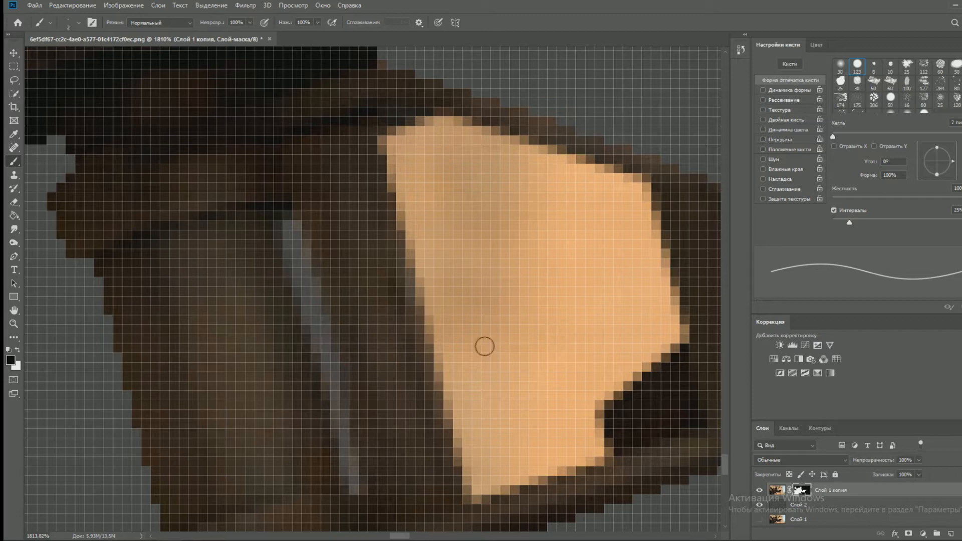
- Outline the large opening in the slung rifle's front sight with the Pen tool and convert it to a selection
{"action": "key", "text": "p"}
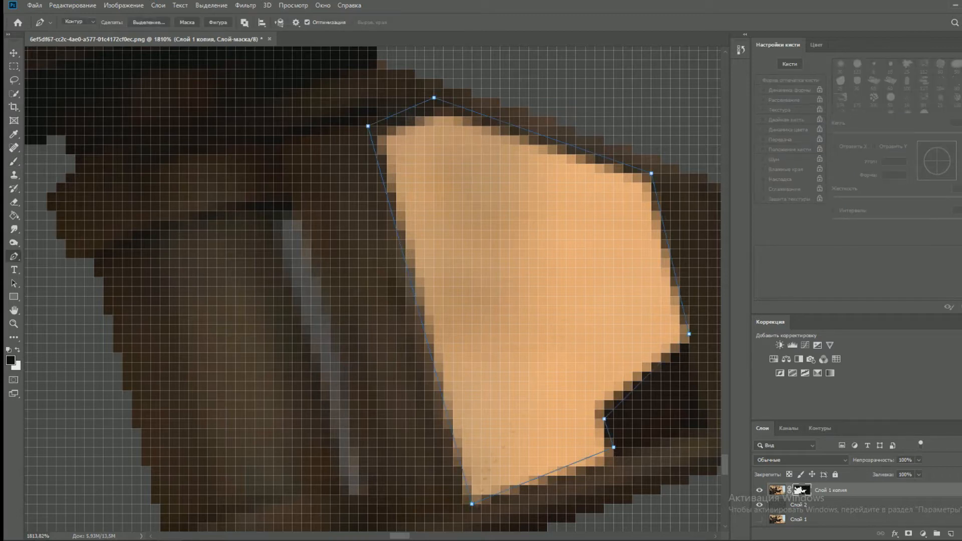
{"action": "right_click", "coordinate": [496, 95]}
{"action": "left_click", "coordinate": [531, 146]}
{"action": "key", "text": "b"}
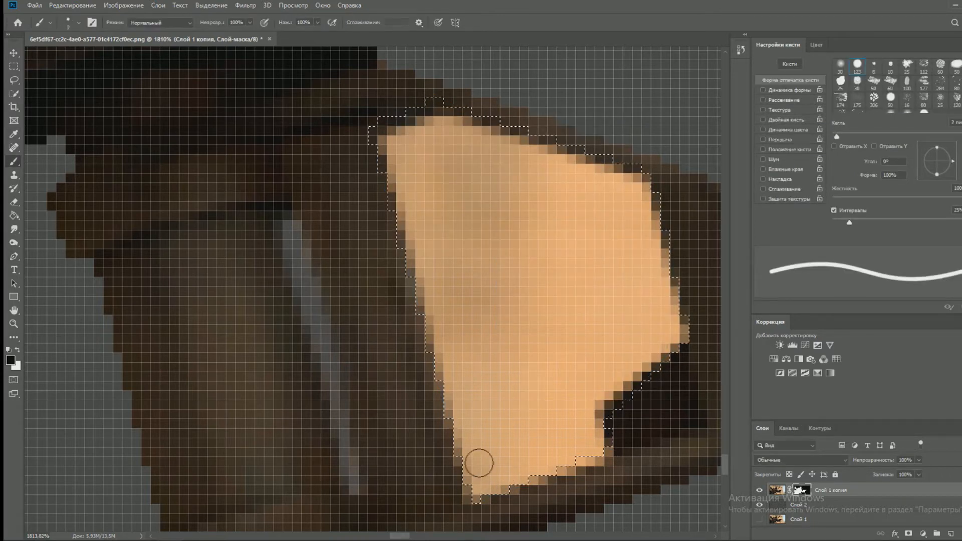
- Enlarge the brush to 15 px, paint the selected front sight opening black on the mask and clear the selection
{"action": "key", "text": "bracketright"}
{"action": "key", "text": "bracketright"}
{"action": "key", "text": "bracketright"}
{"action": "key", "text": "bracketright"}
{"action": "key", "text": "bracketright"}
{"action": "key", "text": "bracketright"}
{"action": "key", "text": "bracketright"}
{"action": "key", "text": "bracketright"}
{"action": "left_click_drag", "start_coordinate": [501, 451], "coordinate": [526, 191]}
{"action": "key", "text": "ctrl+f"}
{"action": "key", "text": "Escape"}
{"action": "key", "text": "ctrl+d"}
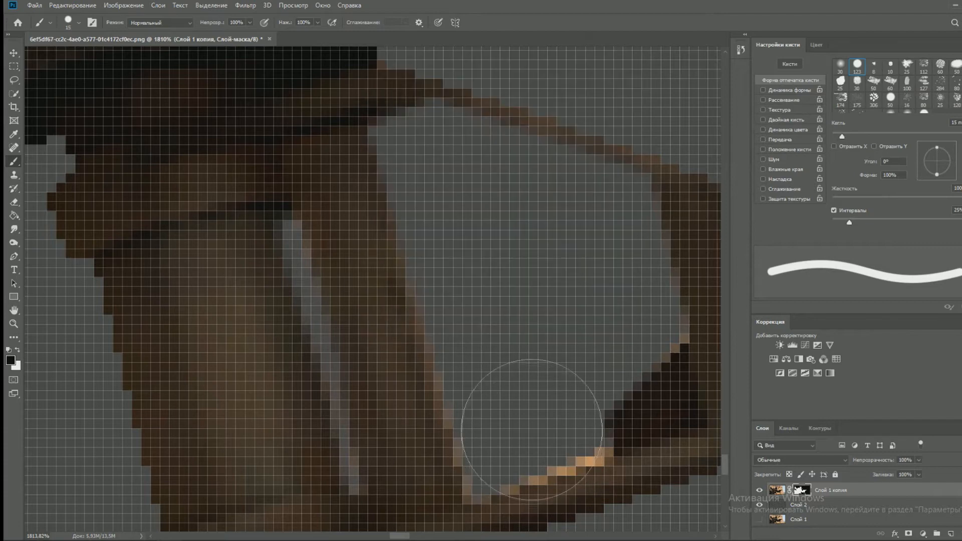
- Reduce the brush to 4 px and paint away the bright fringe left along the edges of the front sight opening
{"action": "key", "text": "bracketleft"}
{"action": "key", "text": "bracketleft"}
{"action": "key", "text": "bracketleft"}
{"action": "key", "text": "bracketleft"}
{"action": "key", "text": "bracketleft"}
{"action": "key", "text": "ctrl+0"}
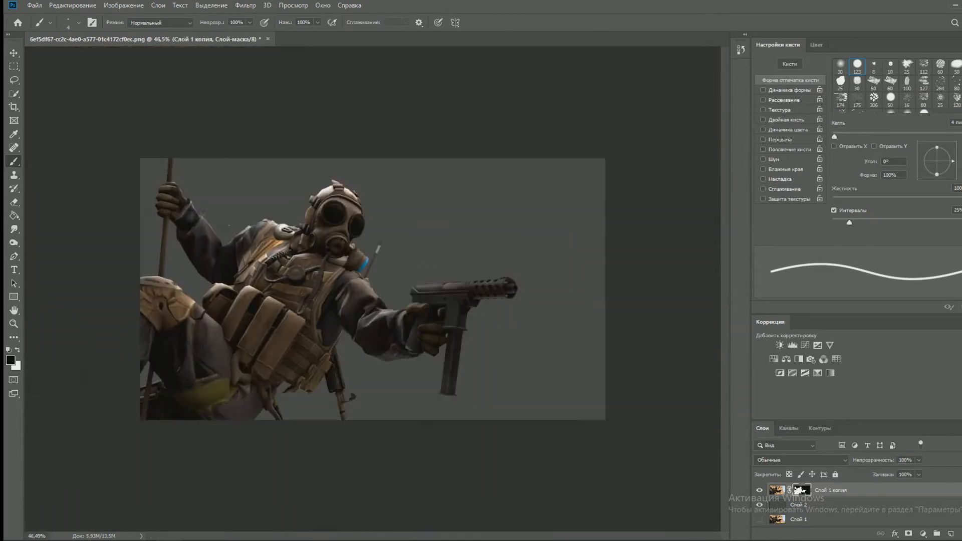
- Open the kill-feed banner image unknown.png as a separate document
{"action": "left_click_drag", "start_coordinate": [812, 521], "coordinate": [805, 507]}
{"action": "left_click", "coordinate": [34, 6]}
{"action": "left_click", "coordinate": [42, 28]}
{"action": "double_click", "coordinate": [469, 94]}
{"action": "left_click", "coordinate": [567, 247]}
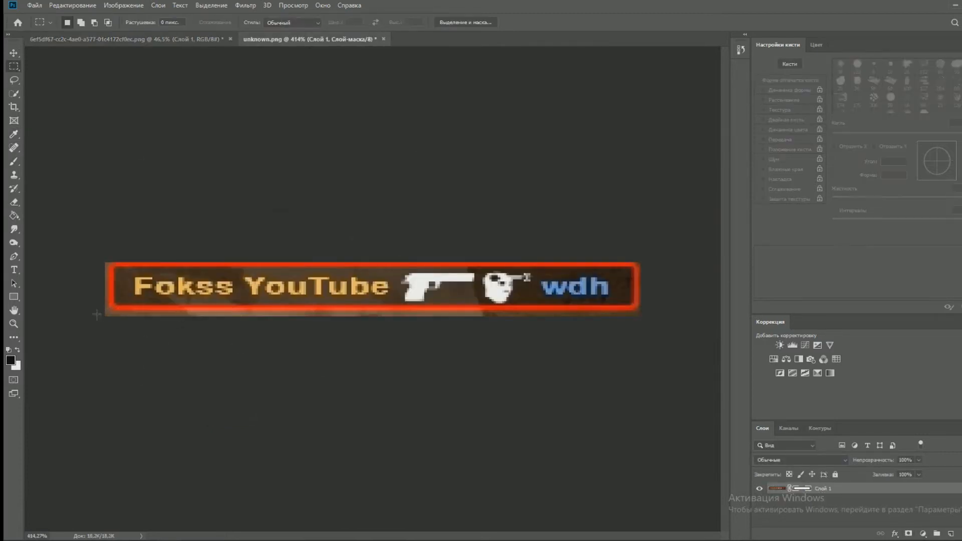
- Clear the strip below the banner's red frame and paint out the leftover background around its outer edge and corners on the mask
{"action": "left_click_drag", "start_coordinate": [97, 311], "coordinate": [644, 318]}
{"action": "key", "text": "Delete"}
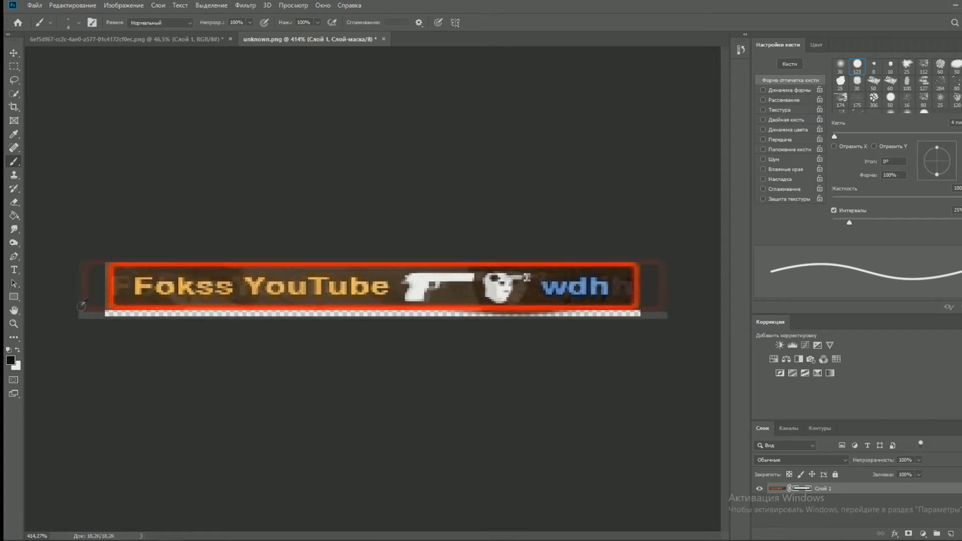
{"action": "scroll", "coordinate": [54, 306], "scroll_direction": "up", "scroll_amount": 5}
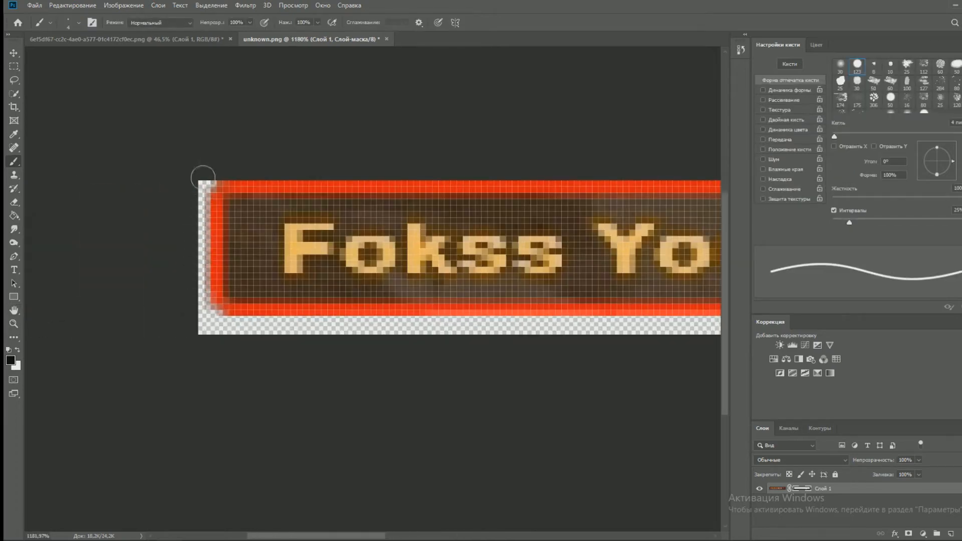
{"action": "scroll", "coordinate": [203, 177], "scroll_direction": "down", "scroll_amount": 5}
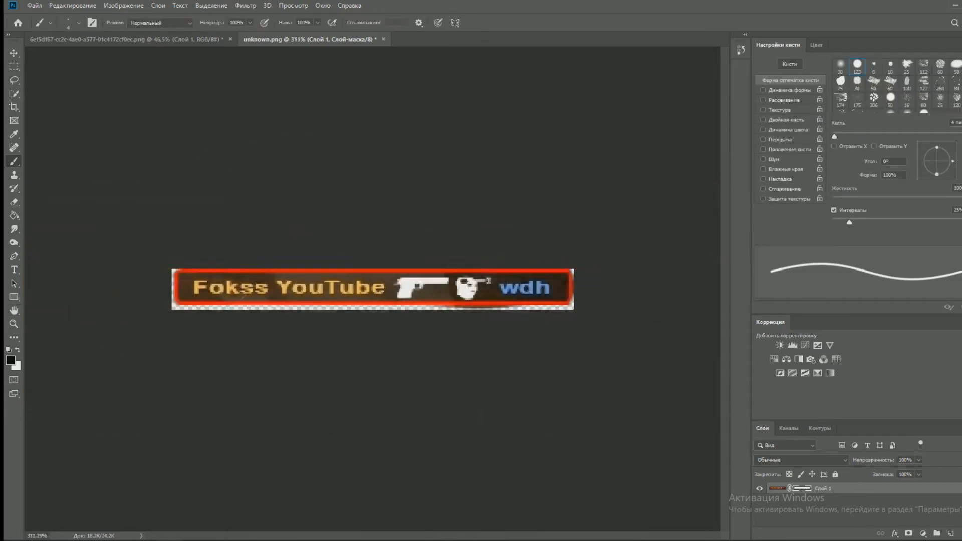
{"action": "scroll", "coordinate": [373, 289], "scroll_direction": "up", "scroll_amount": 2}
- Crop the banner document tightly to the red frame with no fixed aspect ratio
{"action": "left_click", "coordinate": [124, 5]}
{"action": "left_click", "coordinate": [123, 5]}
{"action": "key", "text": "c"}
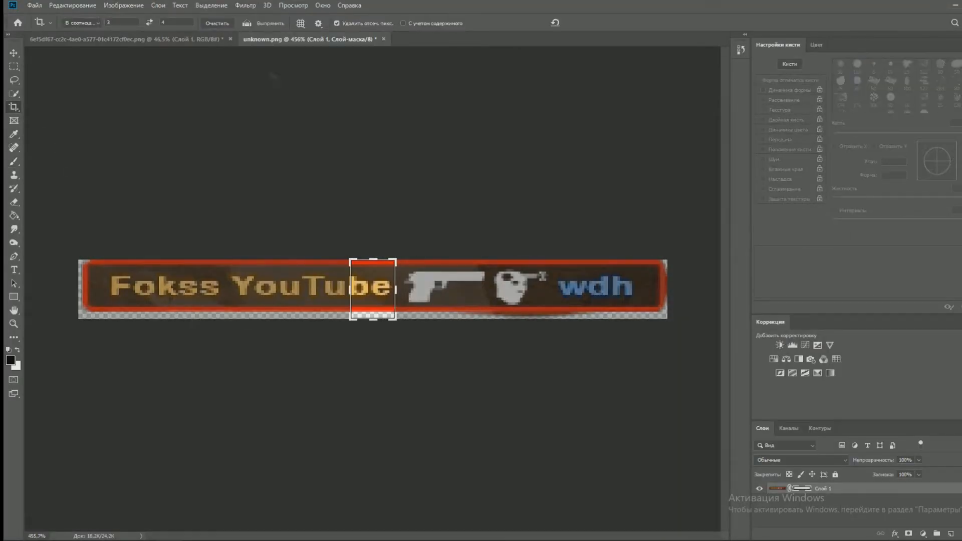
{"action": "left_click_drag", "start_coordinate": [349, 259], "coordinate": [215, 258]}
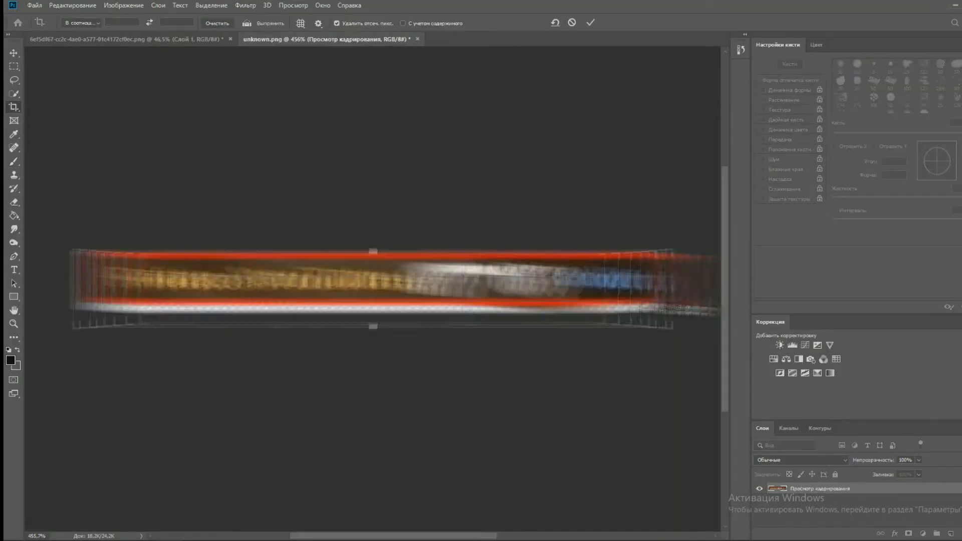
{"action": "left_click_drag", "start_coordinate": [529, 289], "coordinate": [670, 289]}
{"action": "left_click", "coordinate": [591, 22]}
- Apply the layer mask permanently to the banner layer
{"action": "right_click", "coordinate": [809, 494]}
{"action": "left_click", "coordinate": [866, 295]}
{"action": "right_click", "coordinate": [799, 488]}
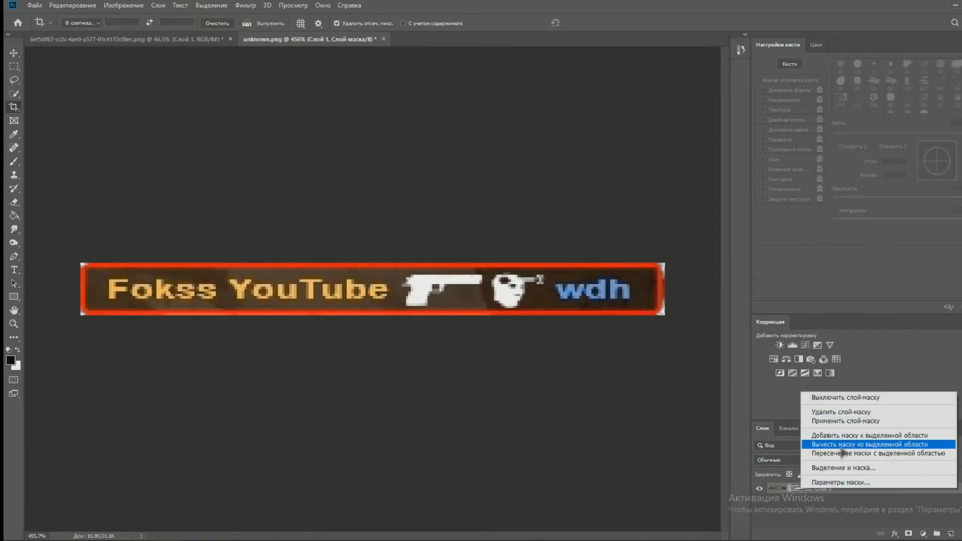
{"action": "left_click", "coordinate": [845, 421]}
- Tint the banner purple with a colorized Hue/Saturation adjustment layer, using hue 275 and saturation 100
{"action": "left_click", "coordinate": [123, 5]}
{"action": "mouse_move", "coordinate": [128, 32]}
{"action": "left_click_drag", "start_coordinate": [628, 140], "coordinate": [654, 120]}
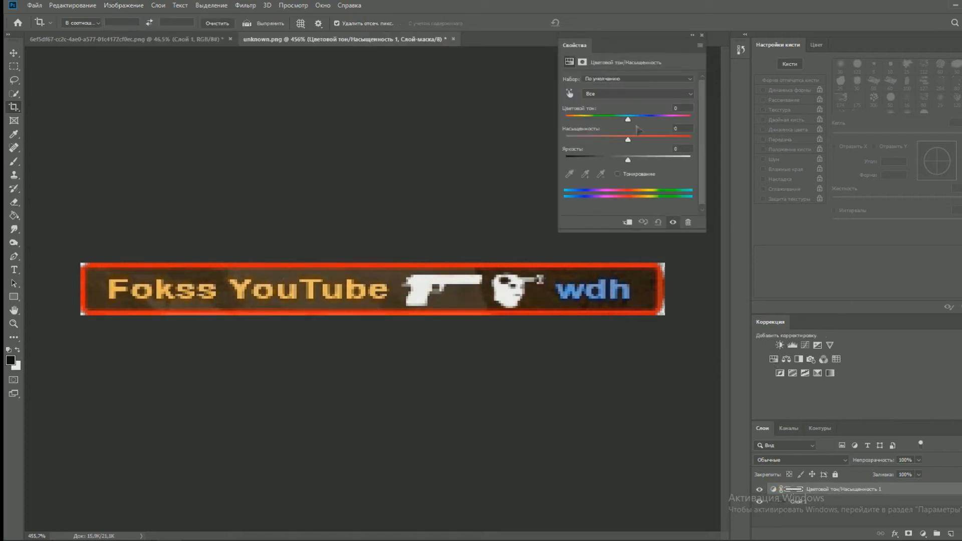
{"action": "left_click", "coordinate": [617, 174]}
{"action": "left_click_drag", "start_coordinate": [597, 139], "coordinate": [723, 153]}
{"action": "left_click_drag", "start_coordinate": [654, 119], "coordinate": [662, 122]}
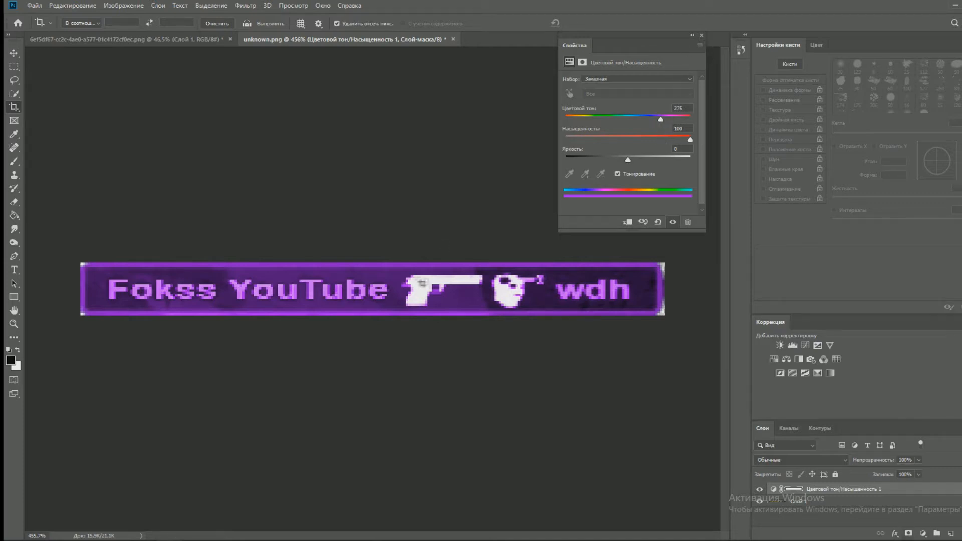
{"action": "key", "text": "b"}
{"action": "left_click_drag", "start_coordinate": [98, 278], "coordinate": [92, 303]}
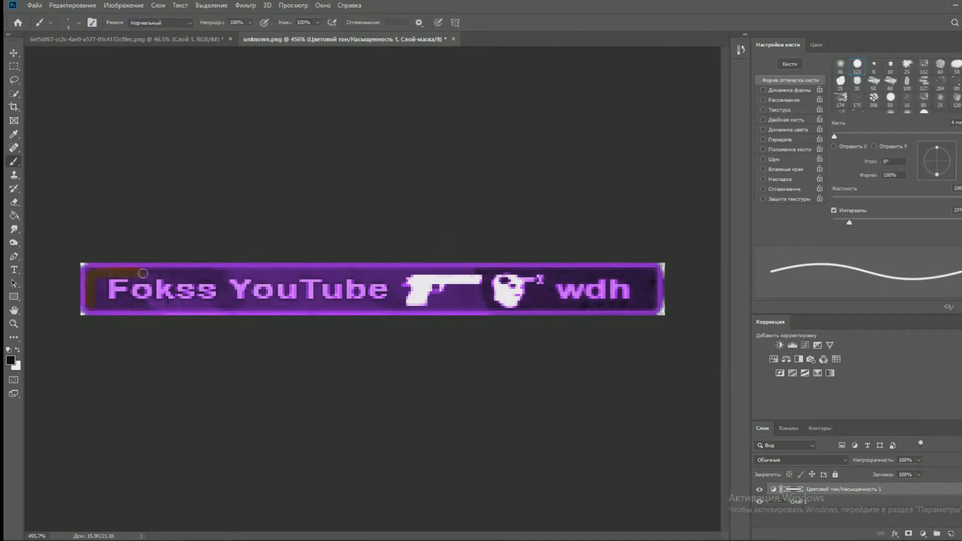
{"action": "key", "text": "ctrl+z"}
- Trace the area just inside the banner's frame with the Pen tool and convert the path to a selection
{"action": "key", "text": "p"}
{"action": "scroll", "coordinate": [88, 313], "scroll_direction": "up", "scroll_amount": 5}
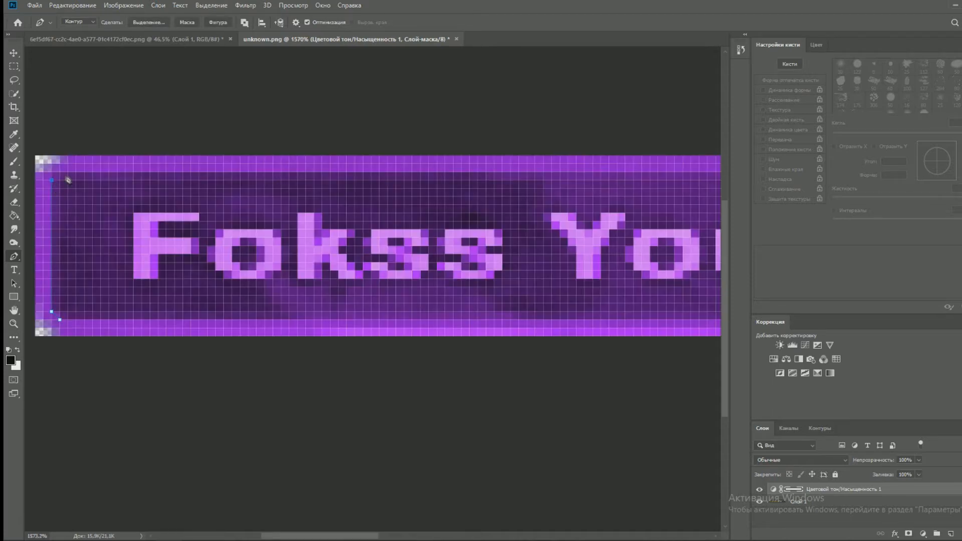
{"action": "left_click_drag", "start_coordinate": [69, 181], "coordinate": [326, 298]}
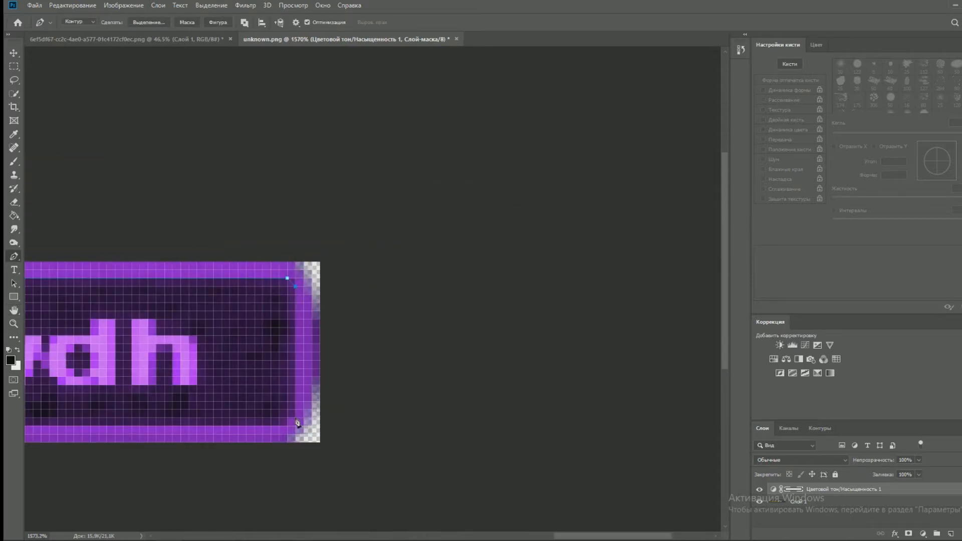
{"action": "scroll", "coordinate": [298, 422], "scroll_direction": "left", "scroll_amount": 10}
{"action": "right_click", "coordinate": [477, 91]}
{"action": "left_click", "coordinate": [506, 142]}
{"action": "key", "text": "Return"}
- Subtract the letters of the banner's first word from the selection with the Quick Selection tool
{"action": "key", "text": "w"}
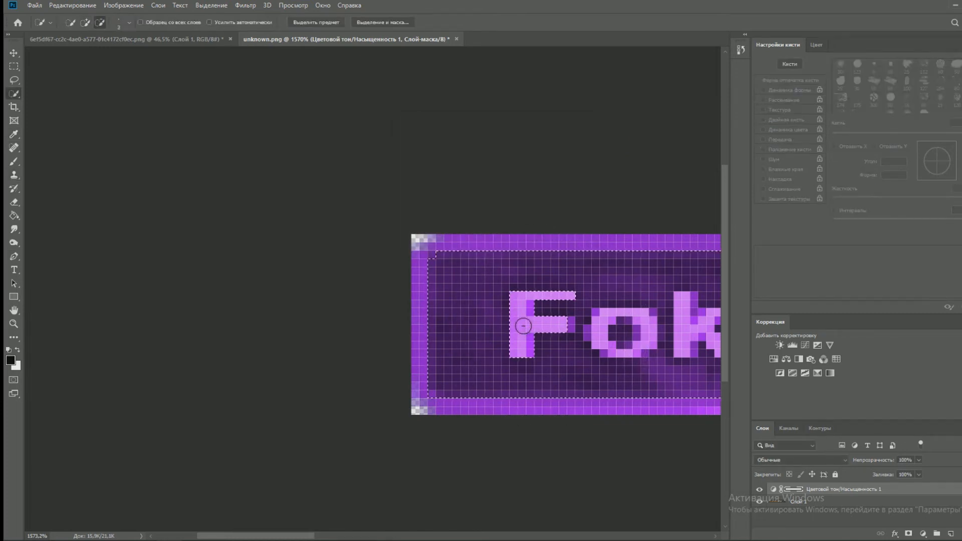
{"action": "scroll", "coordinate": [684, 316], "scroll_direction": "right", "scroll_amount": 5}
{"action": "left_click", "coordinate": [432, 332]}
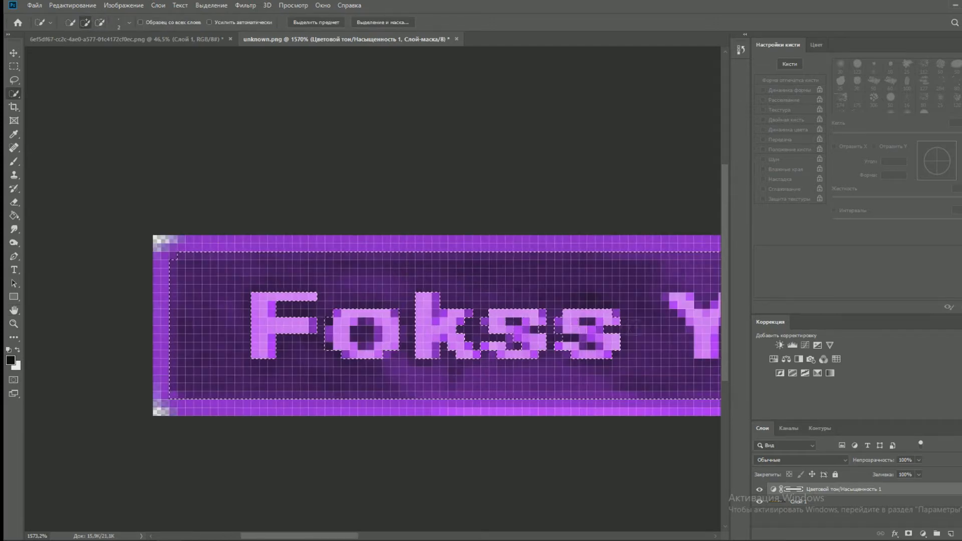
- Subtract the letters of the remaining words and the pistol and head icons from the selection with the Quick Selection tool
{"action": "scroll", "coordinate": [373, 326], "scroll_direction": "right", "scroll_amount": 5}
{"action": "left_click_drag", "start_coordinate": [469, 320], "coordinate": [521, 336]}
{"action": "left_click", "coordinate": [647, 336]}
{"action": "scroll", "coordinate": [648, 335], "scroll_direction": "right", "scroll_amount": 5}
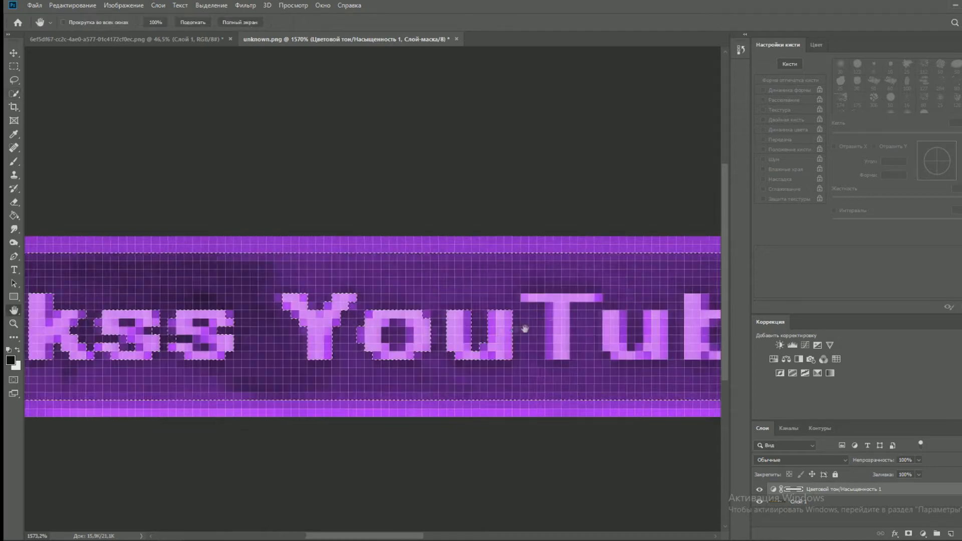
{"action": "scroll", "coordinate": [670, 338], "scroll_direction": "right", "scroll_amount": 10}
{"action": "key", "text": "space"}
{"action": "scroll", "coordinate": [200, 332], "scroll_direction": "left", "scroll_amount": 2}
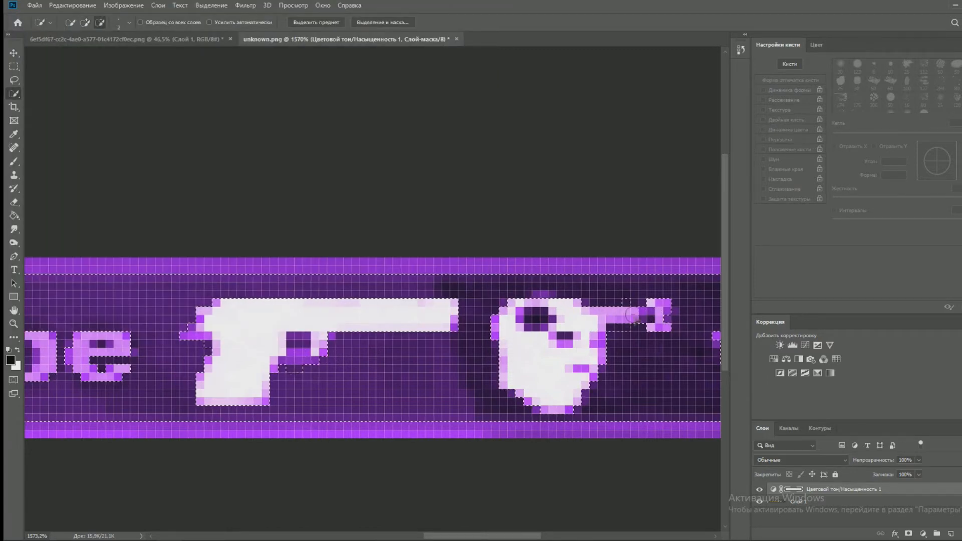
{"action": "scroll", "coordinate": [368, 341], "scroll_direction": "down", "scroll_amount": 8}
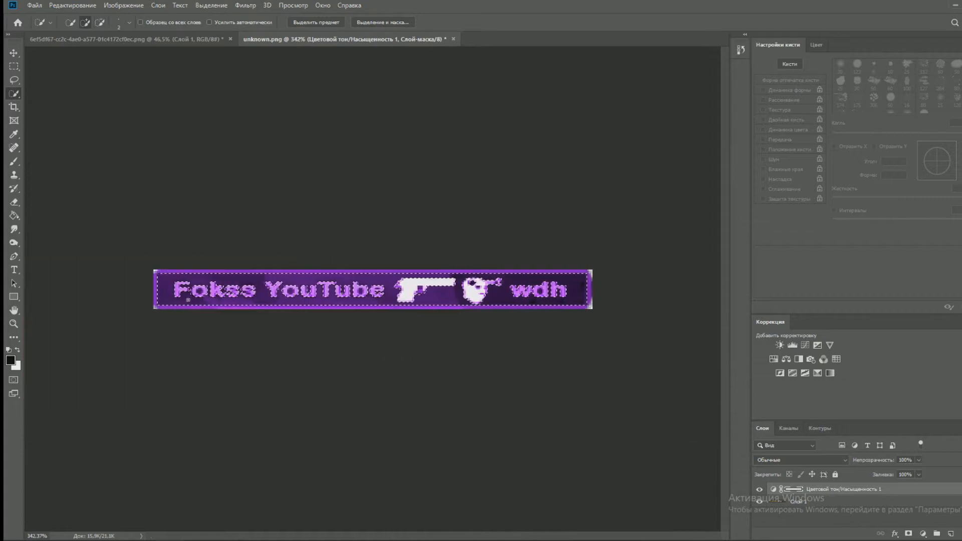
- Paint the selected background black on the Hue/Saturation mask to remove its purple tint, and clip the adjustment to the banner layer
{"action": "key", "text": "b"}
{"action": "scroll", "coordinate": [431, 287], "scroll_direction": "up", "scroll_amount": 8}
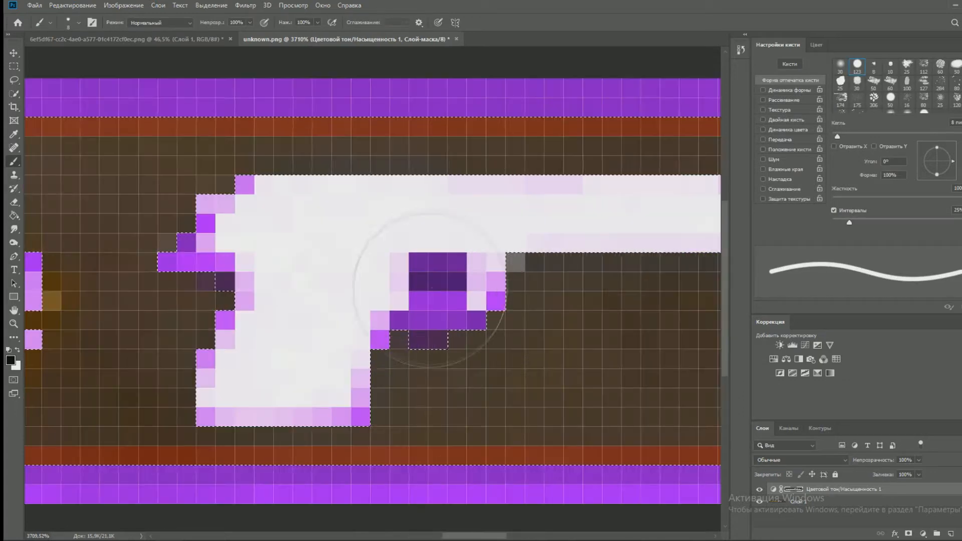
{"action": "scroll", "coordinate": [515, 301], "scroll_direction": "left", "scroll_amount": 10}
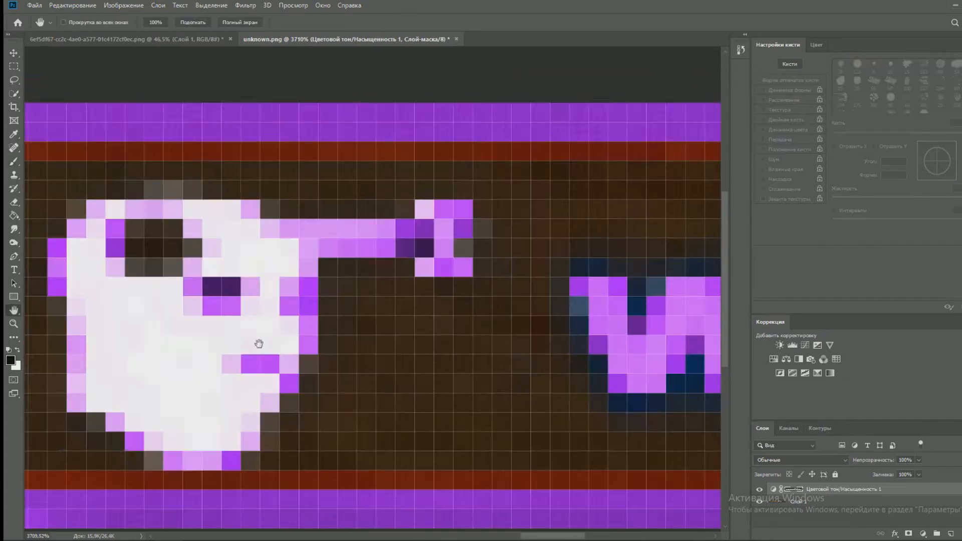
{"action": "key", "text": "space"}
{"action": "left_click_drag", "start_coordinate": [279, 344], "coordinate": [377, 334]}
{"action": "scroll", "coordinate": [401, 345], "scroll_direction": "down", "scroll_amount": 8}
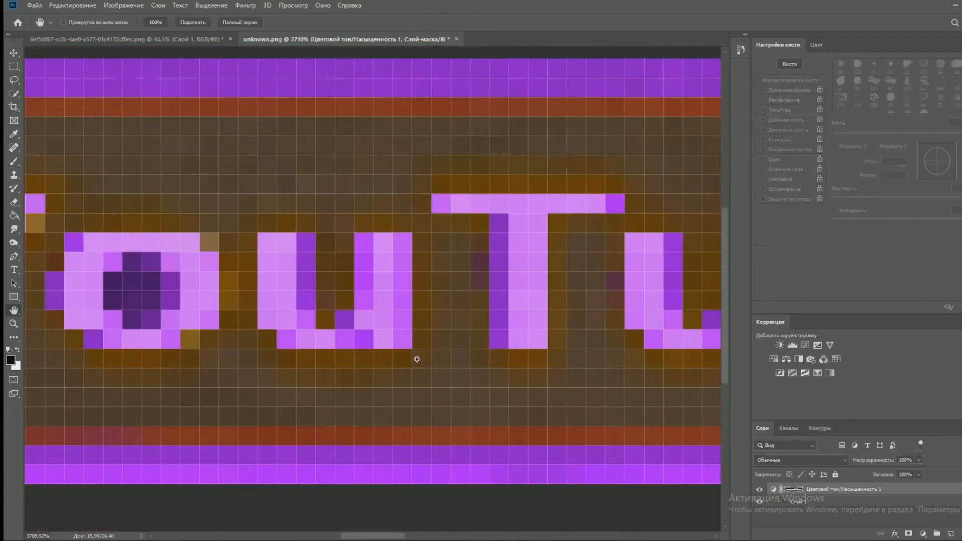
{"action": "key", "text": "b"}
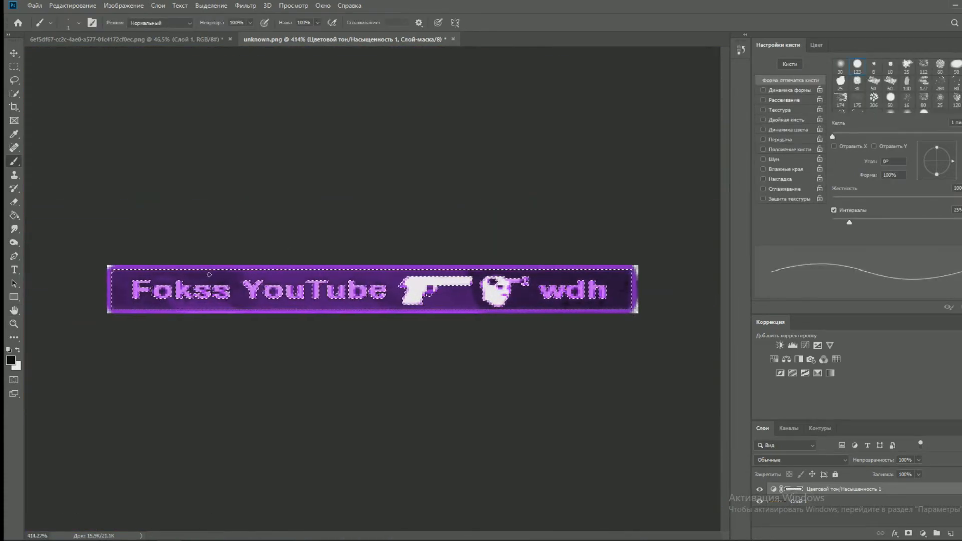
{"action": "left_click", "coordinate": [28, 8]}
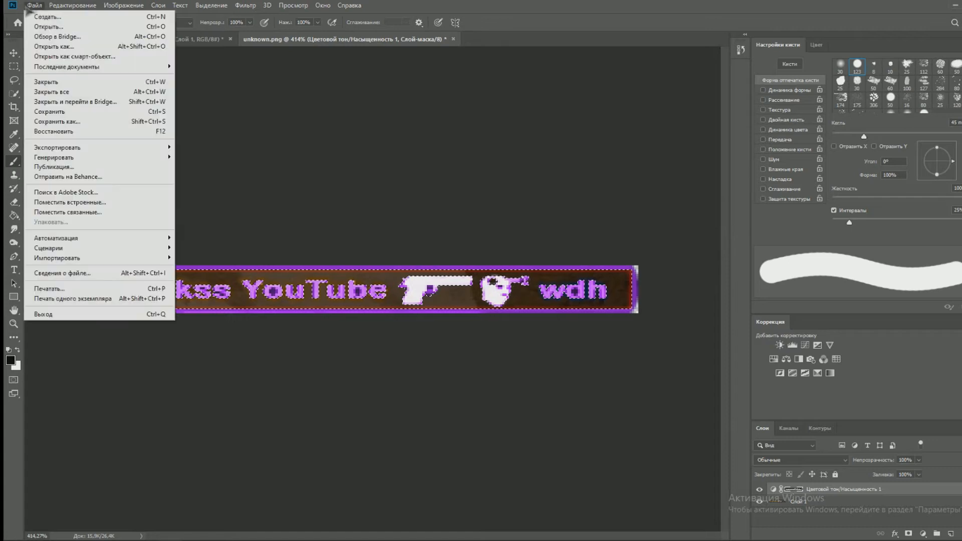
{"action": "key", "text": "Escape"}
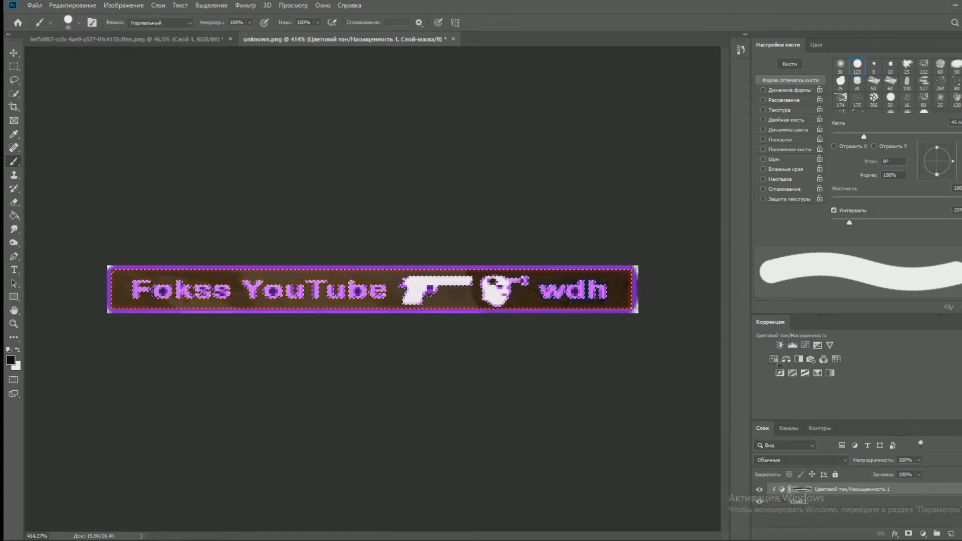
- Darken the selected banner background with a second Hue/Saturation adjustment layer, using saturation -100 and lightness about -41
{"action": "left_click", "coordinate": [774, 360]}
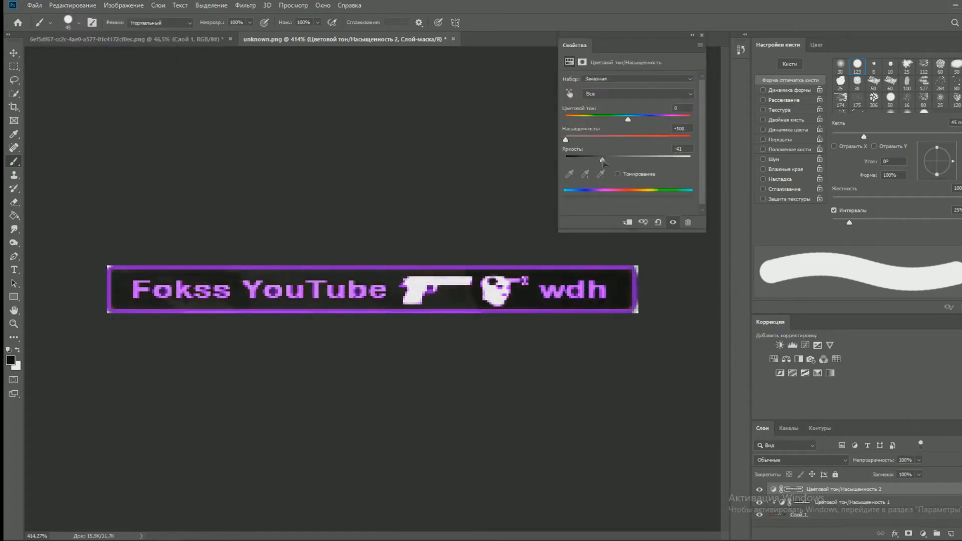
{"action": "left_click", "coordinate": [702, 36]}
{"action": "left_click", "coordinate": [34, 5]}
{"action": "left_click", "coordinate": [621, 182]}
- Sample the frame's purple and paint over the transparent corners at both ends of the banner on Слой 1
{"action": "scroll", "coordinate": [575, 270], "scroll_direction": "up", "scroll_amount": 5}
{"action": "left_click", "coordinate": [811, 514]}
{"action": "key", "text": "space"}
{"action": "left_click_drag", "start_coordinate": [691, 299], "coordinate": [296, 302]}
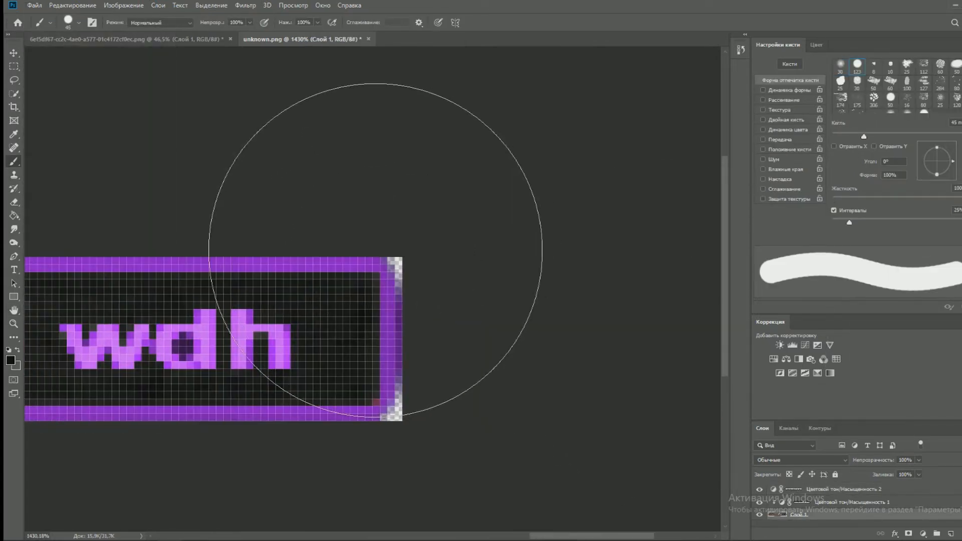
{"action": "left_click", "coordinate": [365, 265], "text": "alt"}
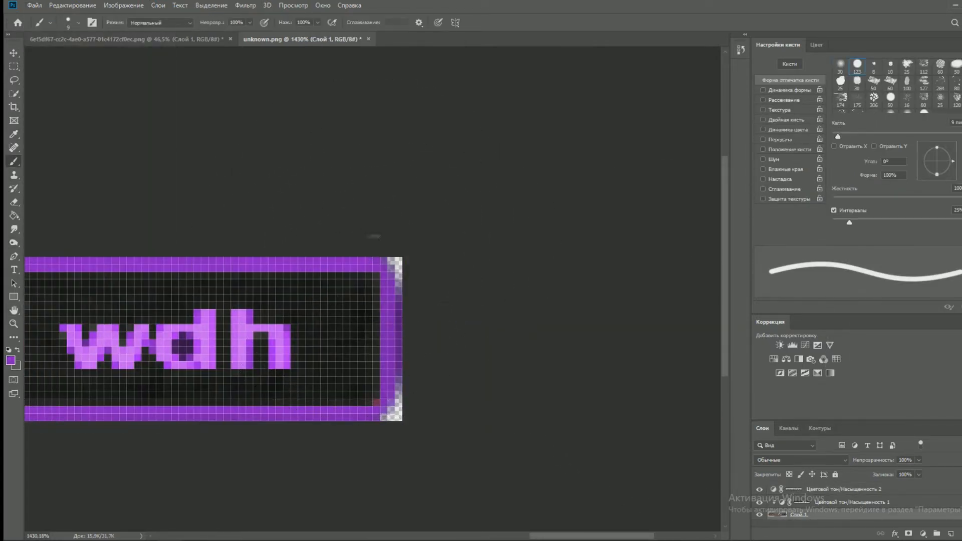
{"action": "key", "text": "space"}
{"action": "left_click_drag", "start_coordinate": [343, 428], "coordinate": [400, 387]}
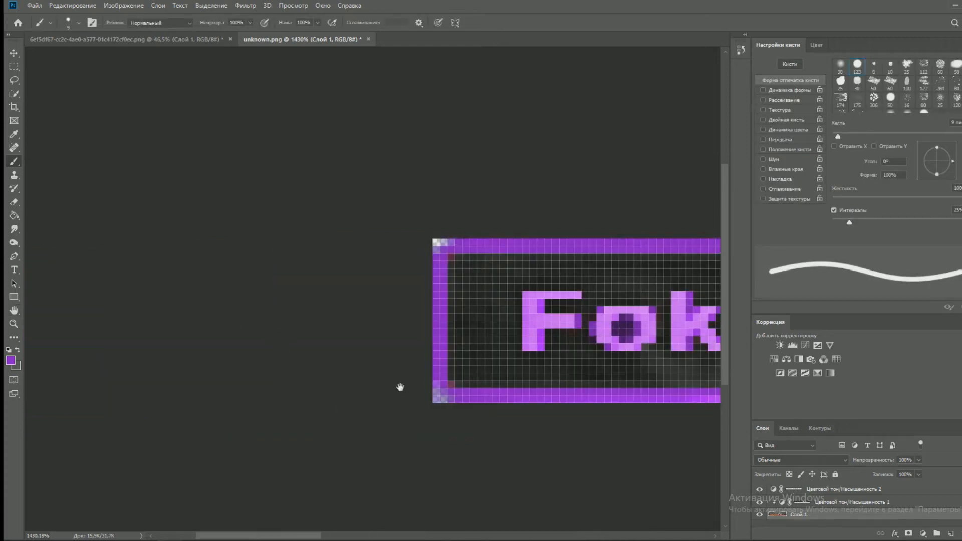
{"action": "left_click", "coordinate": [810, 503]}
{"action": "key", "text": "ctrl+0"}
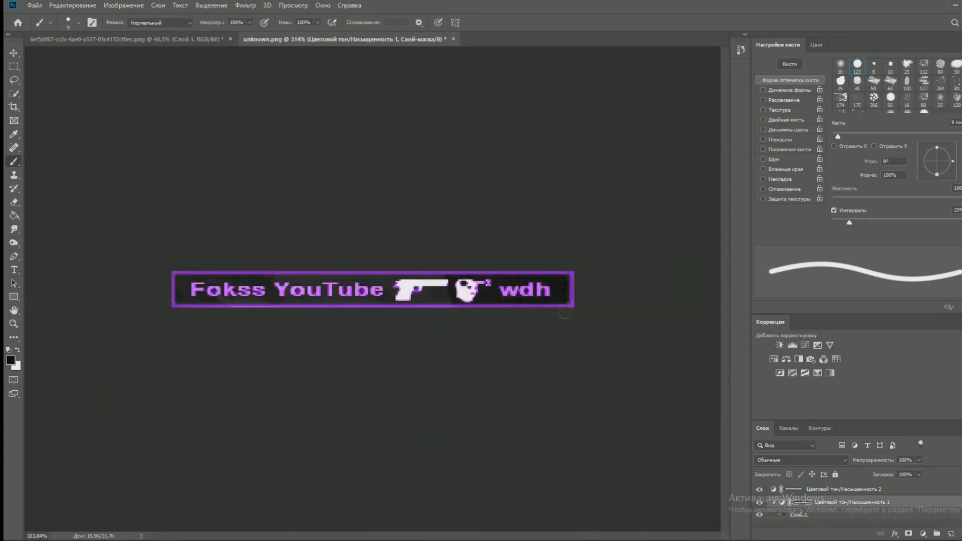
- Select the entire banner and try to copy it into the soldier document
{"action": "scroll", "coordinate": [377, 289], "scroll_direction": "up", "scroll_amount": 1}
{"action": "key", "text": "m"}
{"action": "key", "text": "ctrl+a"}
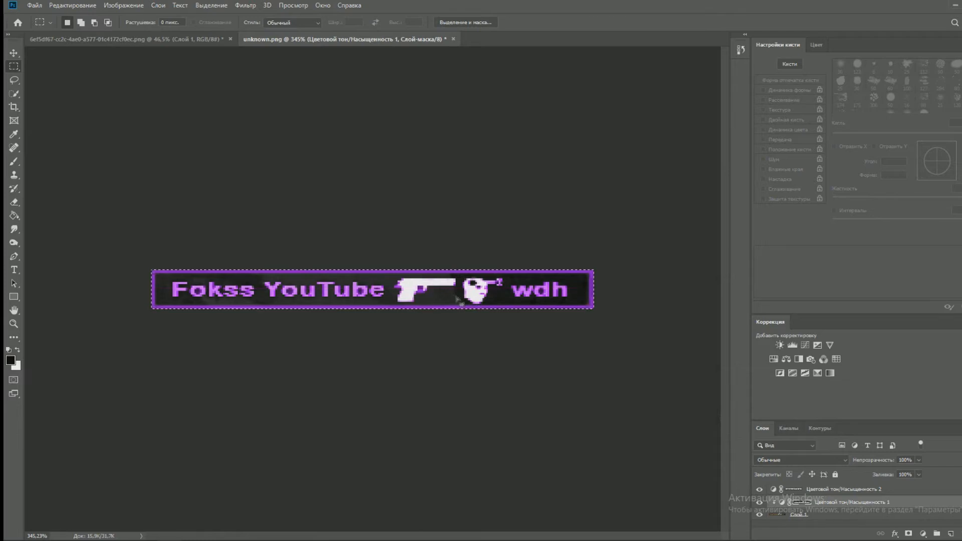
{"action": "key", "text": "ctrl+Tab"}
{"action": "key", "text": "ctrl+Tab"}
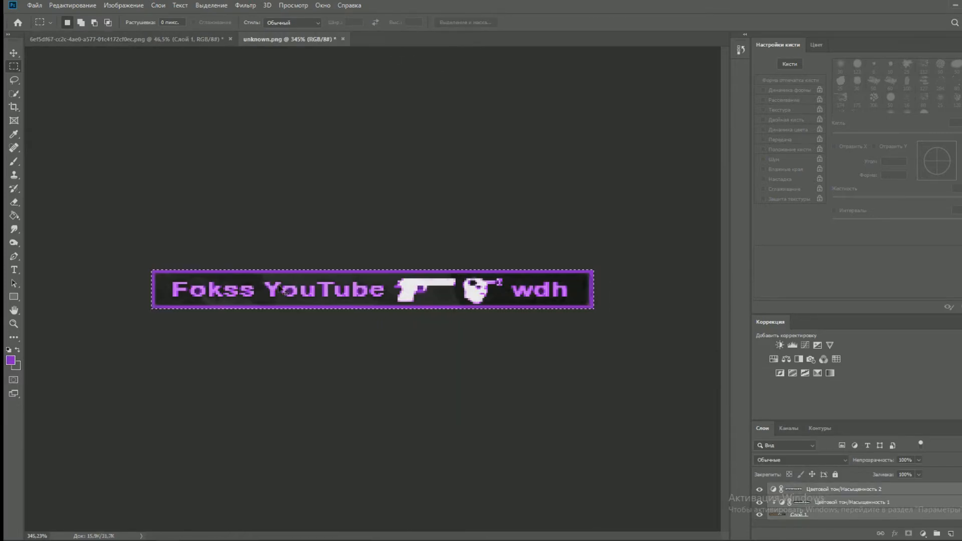
{"action": "key", "text": "ctrl+Tab"}
{"action": "key", "text": "ctrl+Tab"}
{"action": "key", "text": "ctrl+v"}
- Create a merged copy of the banner layer and its two Hue/Saturation adjustments as a new top layer
{"action": "left_click_drag", "start_coordinate": [852, 420], "coordinate": [851, 316]}
{"action": "key", "text": "b"}
{"action": "left_click", "coordinate": [958, 44]}
{"action": "left_click", "coordinate": [811, 94]}
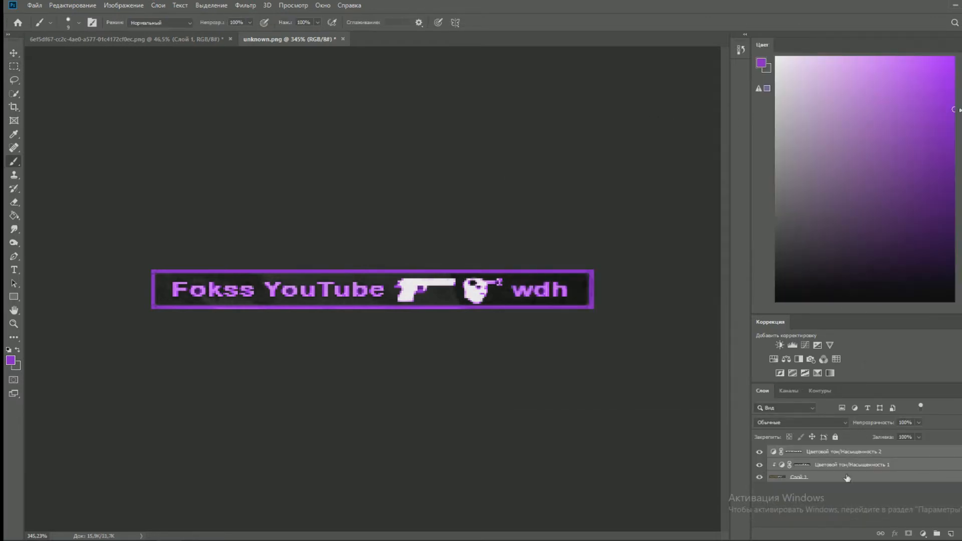
{"action": "right_click", "coordinate": [847, 480]}
{"action": "left_click", "coordinate": [855, 265]}
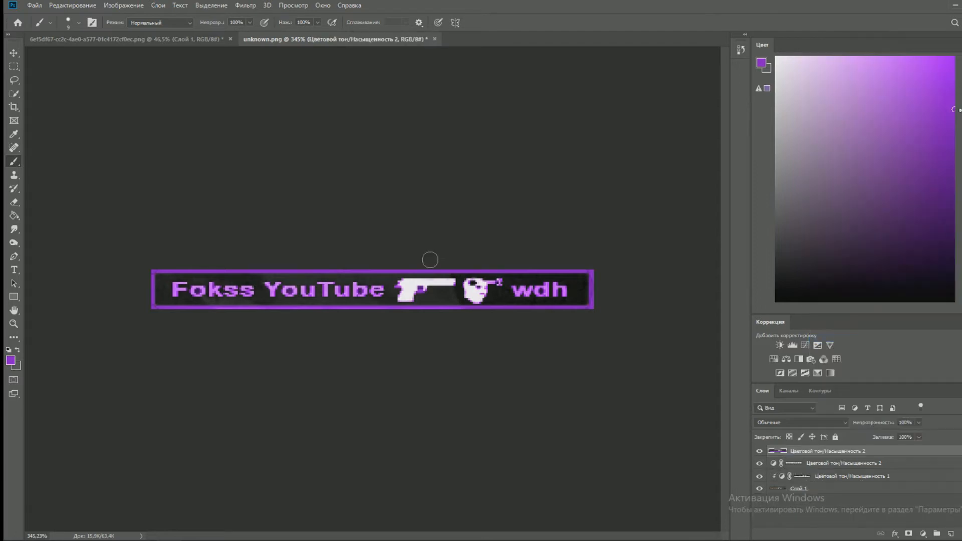
- Paste the merged banner into the soldier document and scale it with Free Transform in the canvas's top-left corner
{"action": "left_click", "coordinate": [125, 39]}
{"action": "key", "text": "ctrl+v"}
{"action": "left_click", "coordinate": [73, 5]}
{"action": "left_click", "coordinate": [75, 226]}
{"action": "left_click_drag", "start_coordinate": [205, 175], "coordinate": [296, 186]}
{"action": "key", "text": "Return"}
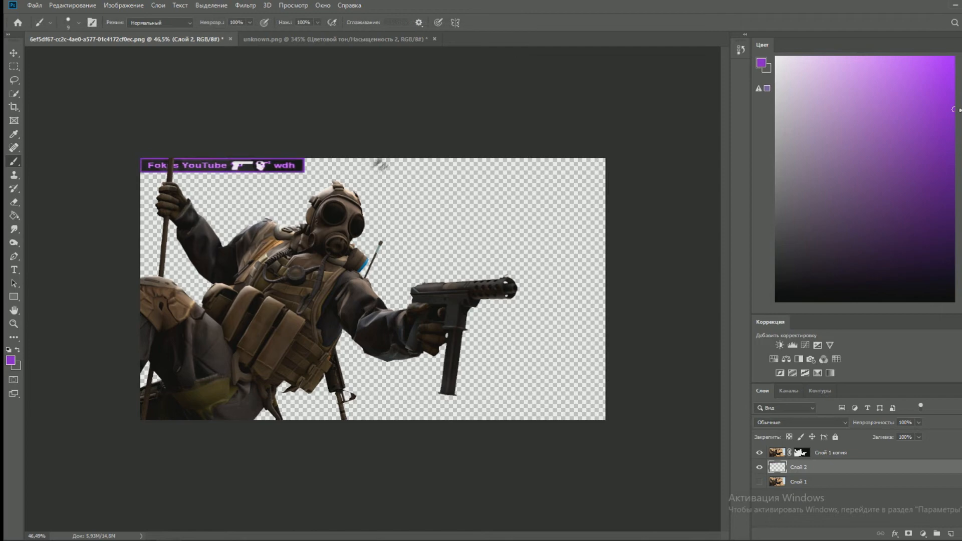
- Place two pasted banner copies beside the first one along the canvas's top edge
{"action": "left_click", "coordinate": [14, 53]}
{"action": "left_click_drag", "start_coordinate": [396, 289], "coordinate": [575, 165]}
{"action": "key", "text": "ctrl+v"}
- Scale the first banner down with Free Transform and delete the two larger copies beside it
{"action": "left_click", "coordinate": [66, 5]}
{"action": "left_click", "coordinate": [66, 5]}
{"action": "left_click", "coordinate": [798, 496]}
{"action": "left_click", "coordinate": [72, 5]}
{"action": "left_click", "coordinate": [95, 233]}
{"action": "left_click_drag", "start_coordinate": [304, 173], "coordinate": [275, 200]}
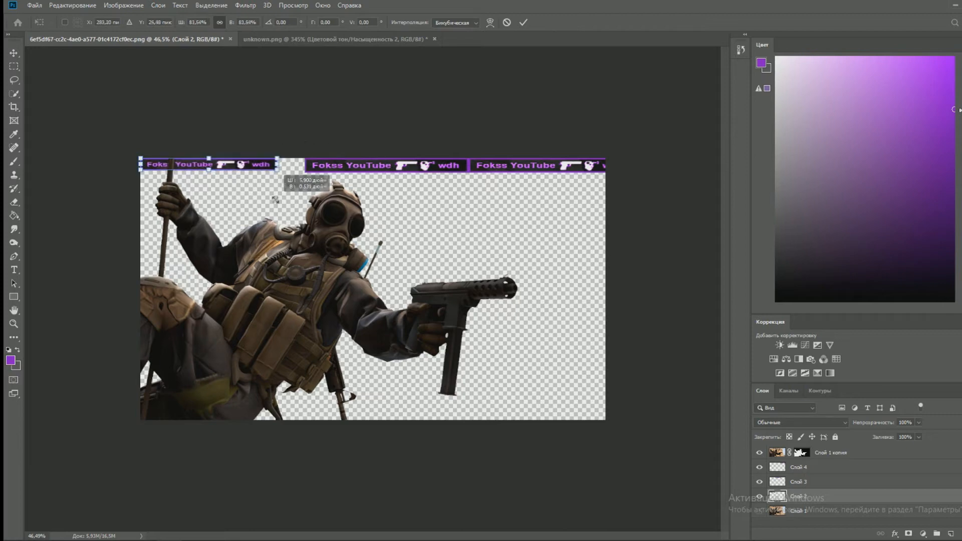
{"action": "key", "text": "Return"}
{"action": "left_click", "coordinate": [803, 487]}
{"action": "key", "text": "Delete"}
{"action": "left_click", "coordinate": [803, 472]}
{"action": "key", "text": "Delete"}
- Test the banner's new size with pasted copies along the top edge and delete those copies
{"action": "left_click_drag", "start_coordinate": [399, 300], "coordinate": [559, 165]}
{"action": "key", "text": "ctrl+v"}
{"action": "key", "text": "ctrl+t"}
{"action": "key", "text": "Return"}
{"action": "left_click", "coordinate": [798, 481]}
{"action": "key", "text": "Delete"}
{"action": "key", "text": "Delete"}
- Paste two banner copies side by side from the canvas's top-left corner and delete the old banner layer
{"action": "left_click", "coordinate": [75, 7]}
{"action": "key", "text": "ctrl+v"}
{"action": "key", "text": "ctrl+v"}
{"action": "left_click", "coordinate": [798, 482]}
{"action": "left_click_drag", "start_coordinate": [401, 289], "coordinate": [245, 165]}
{"action": "left_click_drag", "start_coordinate": [391, 165], "coordinate": [365, 166]}
{"action": "left_click", "coordinate": [803, 494]}
{"action": "key", "text": "Delete"}
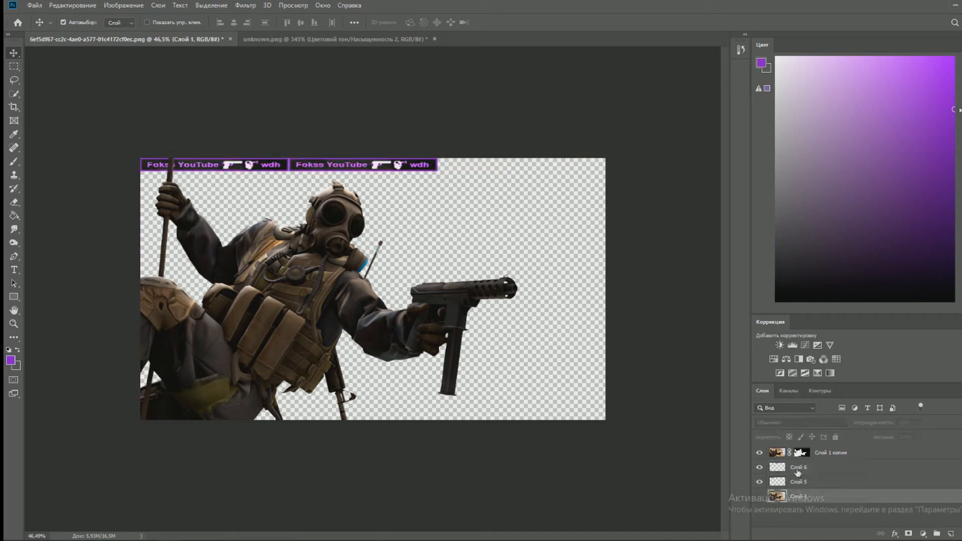
- Delete the second banner copy (Слой 6) and scale the remaining banner up slightly with Free Transform
{"action": "left_click", "coordinate": [798, 470]}
{"action": "key", "text": "Delete"}
{"action": "left_click", "coordinate": [73, 6]}
{"action": "left_click", "coordinate": [112, 234]}
{"action": "left_click_drag", "start_coordinate": [289, 171], "coordinate": [299, 172]}
{"action": "key", "text": "Return"}
- Place two pasted copies of the enlarged banner in a row along the top edge and undo them
{"action": "key", "text": "ctrl+v"}
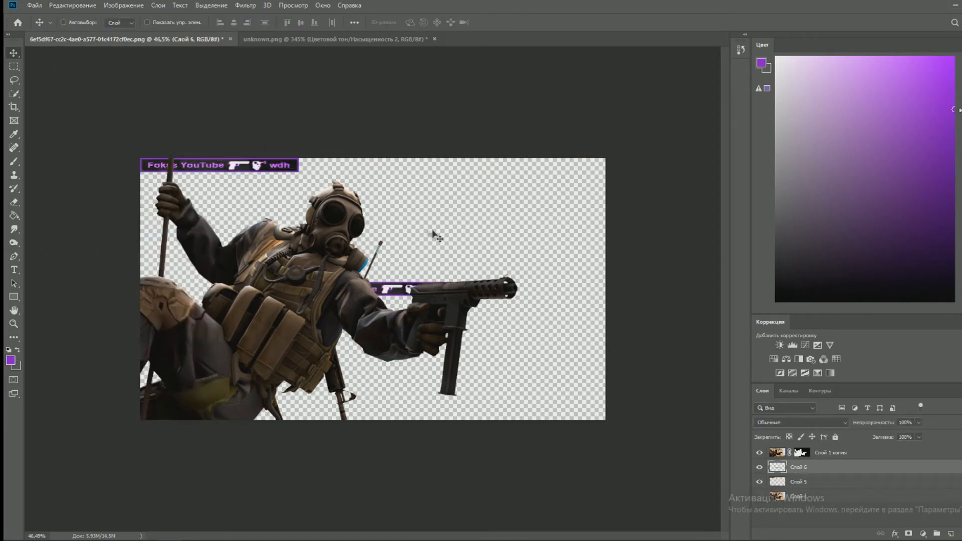
{"action": "left_click_drag", "start_coordinate": [394, 296], "coordinate": [575, 161]}
{"action": "key", "text": "ctrl+v"}
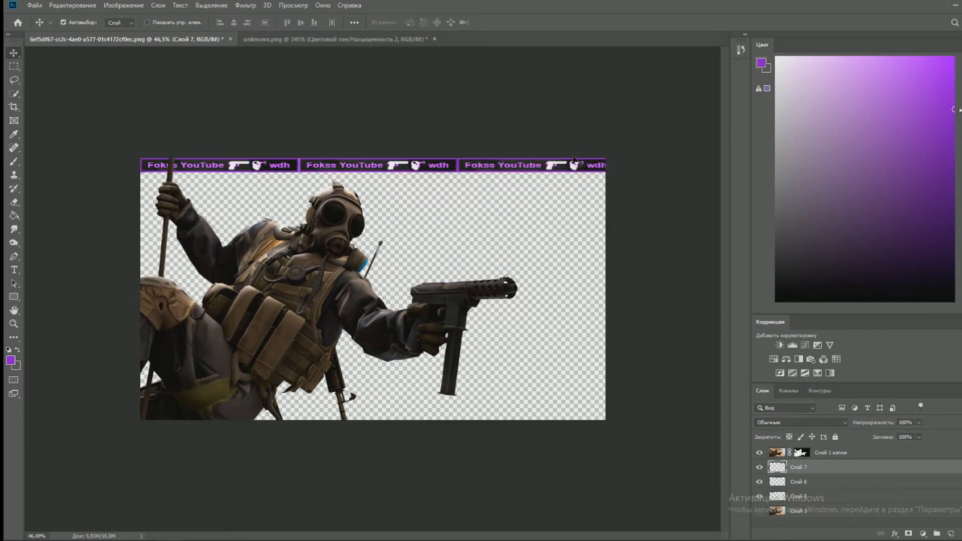
{"action": "key", "text": "ctrl+z"}
{"action": "key", "text": "ctrl+z"}
{"action": "key", "text": "ctrl+z"}
{"action": "key", "text": "ctrl+z"}
{"action": "key", "text": "ctrl+z"}
- Scale the top-left banner down slightly with Free Transform
{"action": "left_click", "coordinate": [72, 6]}
{"action": "left_click", "coordinate": [112, 242]}
{"action": "left_click_drag", "start_coordinate": [298, 172], "coordinate": [288, 170]}
{"action": "left_click", "coordinate": [524, 22]}
- Try two pasted copies of the reduced banner along the top edge and undo them
{"action": "key", "text": "ctrl+v"}
{"action": "key", "text": "ctrl+v"}
{"action": "left_click_drag", "start_coordinate": [401, 289], "coordinate": [512, 165]}
{"action": "key", "text": "ctrl+z"}
{"action": "key", "text": "ctrl+z"}
- Scale the first banner up to about 101.4% and place two pasted copies beside it along the top edge
{"action": "left_click", "coordinate": [73, 6]}
{"action": "left_click", "coordinate": [113, 241]}
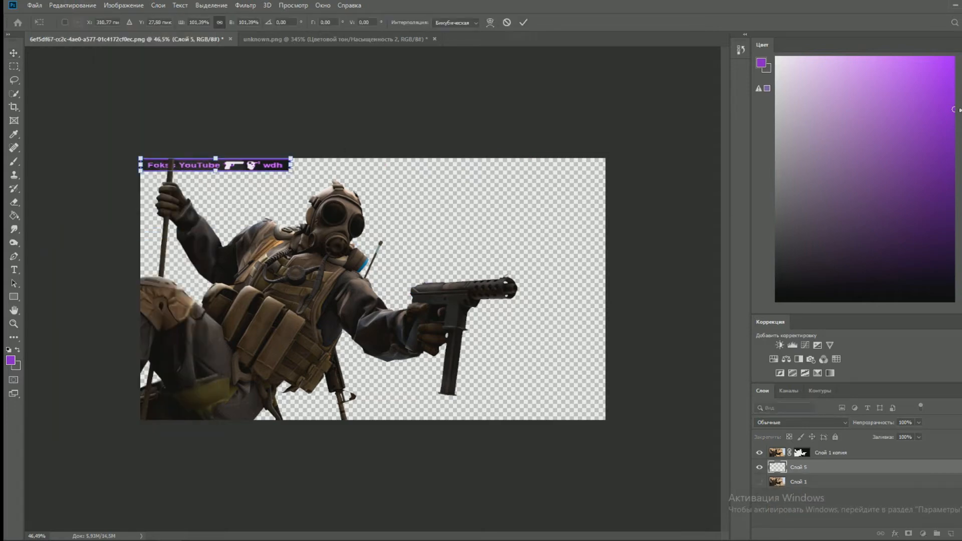
{"action": "key", "text": "Return"}
{"action": "key", "text": "ctrl+v"}
{"action": "left_click_drag", "start_coordinate": [393, 289], "coordinate": [596, 173]}
- Scale the third banner up to about 103% and rebuild the full-width top row with two copies of it
{"action": "left_click", "coordinate": [73, 6]}
{"action": "left_click", "coordinate": [112, 242]}
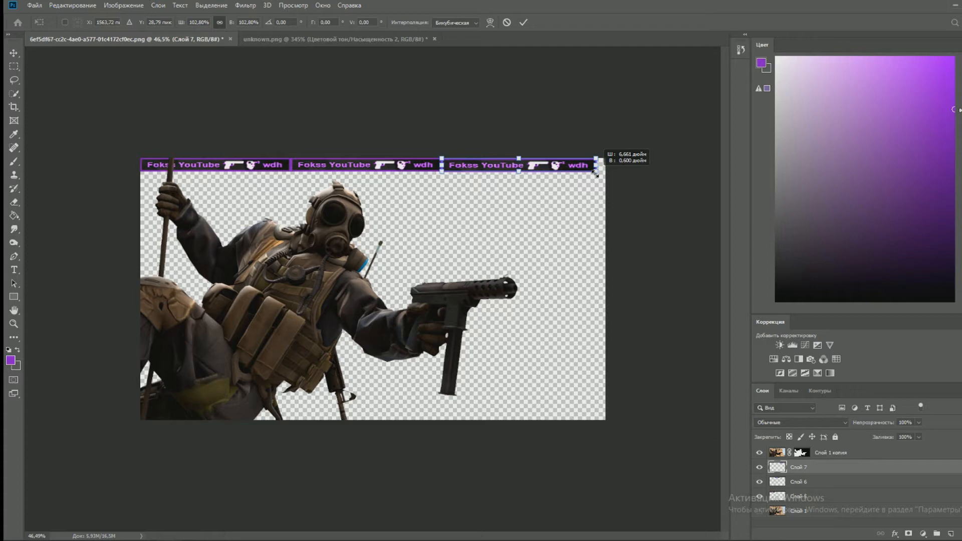
{"action": "key", "text": "Return"}
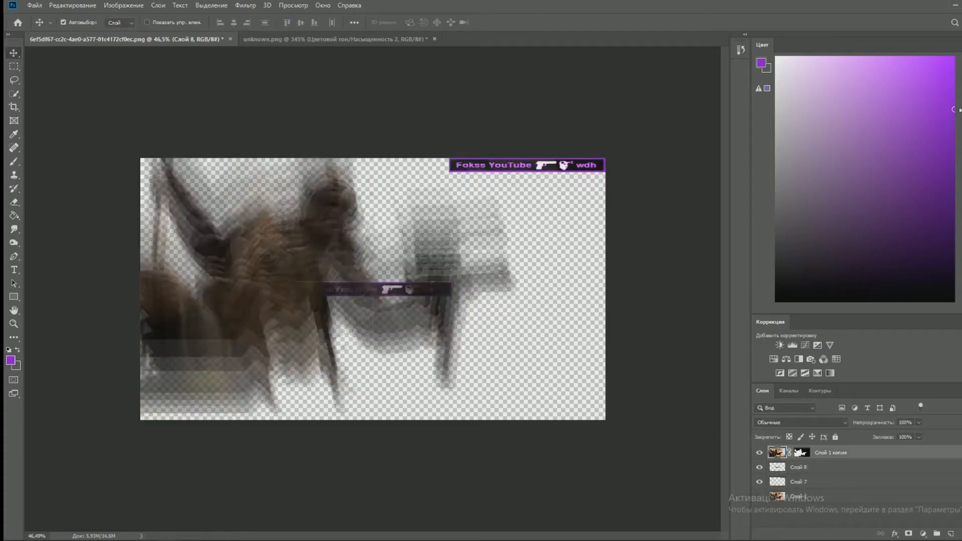
{"action": "left_click_drag", "start_coordinate": [396, 289], "coordinate": [374, 165]}
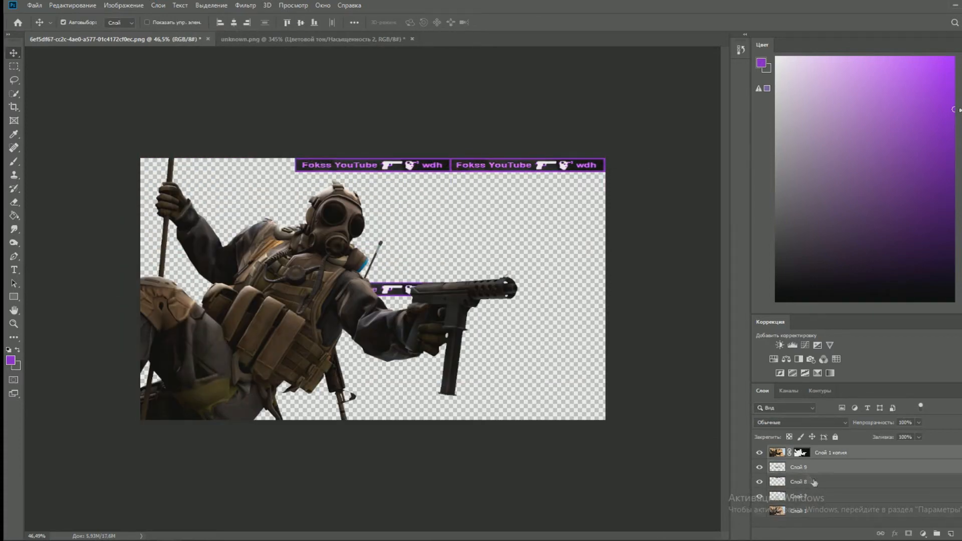
{"action": "left_click_drag", "start_coordinate": [396, 290], "coordinate": [241, 166]}
- Duplicate the row of three banners and stack the pasted rows downward behind the soldier
{"action": "left_click", "coordinate": [791, 496], "text": "shift"}
{"action": "left_click_drag", "start_coordinate": [395, 245], "coordinate": [393, 198]}
{"action": "key", "text": "ctrl+v"}
{"action": "key", "text": "ctrl+v"}
{"action": "mouse_move", "coordinate": [398, 289]}
{"action": "left_mouse_down"}
{"action": "mouse_move", "coordinate": [405, 205]}
{"action": "mouse_move", "coordinate": [397, 292]}
{"action": "left_mouse_up"}
{"action": "key", "text": "ctrl+v"}
{"action": "key", "text": "ctrl+v"}
{"action": "key", "text": "ctrl+v"}
{"action": "key", "text": "ctrl+v"}
{"action": "key", "text": "ctrl+v"}
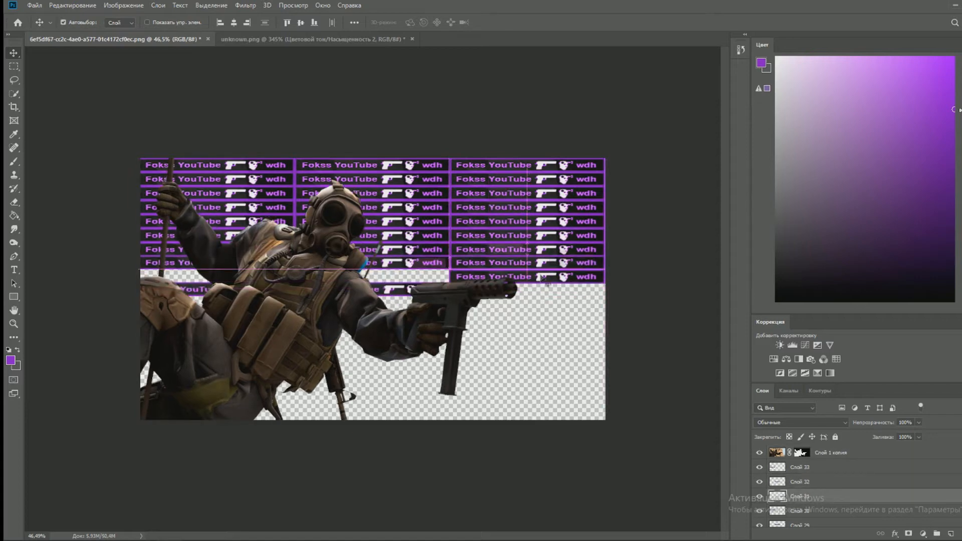
{"action": "mouse_move", "coordinate": [549, 295]}
{"action": "left_mouse_down"}
{"action": "mouse_move", "coordinate": [547, 284]}
{"action": "mouse_move", "coordinate": [558, 309]}
{"action": "left_mouse_up"}
- Continue stacking pasted banner rows down to the canvas's bottom edge
{"action": "key", "text": "ctrl+v"}
{"action": "key", "text": "ctrl+v"}
{"action": "key", "text": "ctrl+v"}
{"action": "left_click_drag", "start_coordinate": [560, 297], "coordinate": [562, 318]}
{"action": "left_click_drag", "start_coordinate": [566, 299], "coordinate": [565, 415]}
{"action": "left_click_drag", "start_coordinate": [563, 277], "coordinate": [561, 312]}
- Undo the stray banner move and the lowest banner rows
{"action": "key", "text": "ctrl+z"}
{"action": "key", "text": "ctrl+z"}
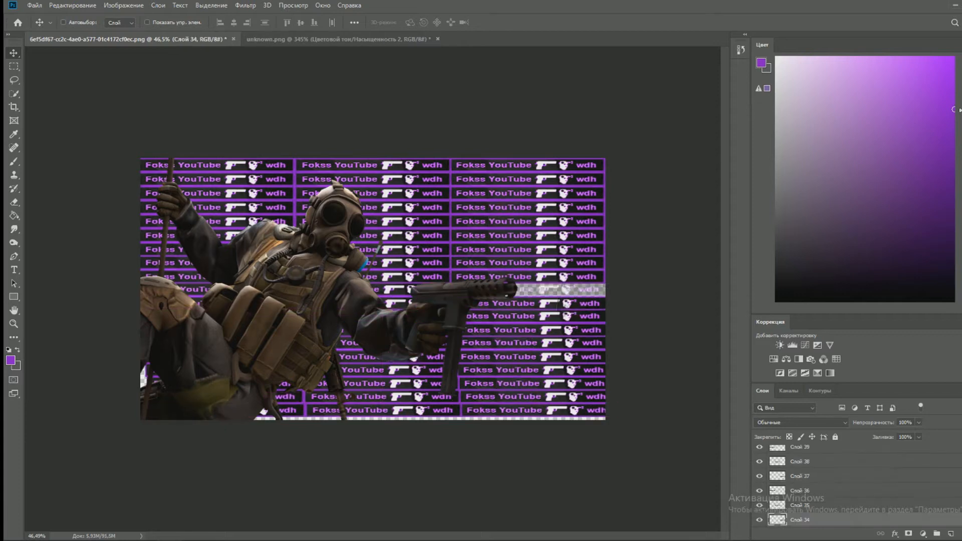
{"action": "key", "text": "ctrl+z"}
{"action": "key", "text": "ctrl+z"}
{"action": "key", "text": "ctrl+z"}
{"action": "key", "text": "ctrl+z"}
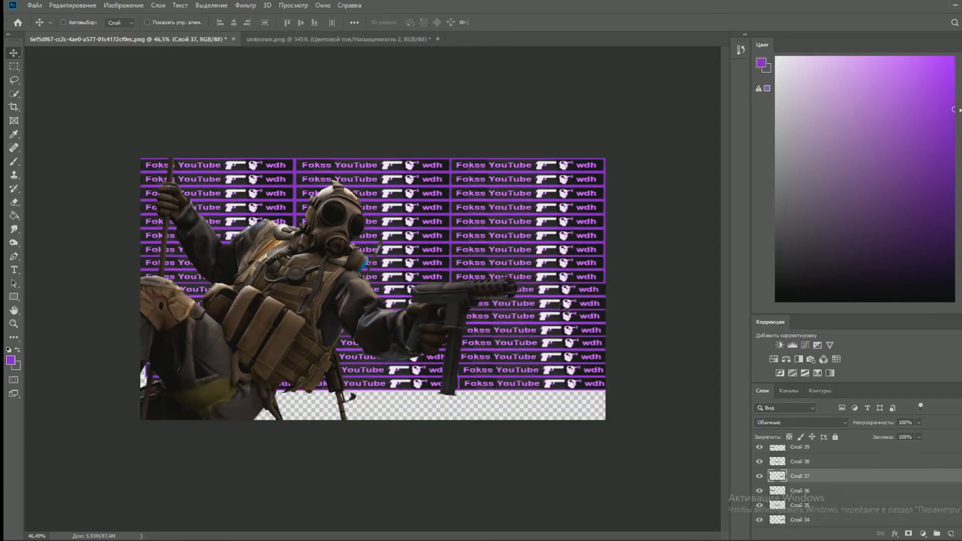
{"action": "key", "text": "ctrl+z"}
{"action": "key", "text": "ctrl+z"}
- Add another row of three banners beneath the lowest row and adjust it with Free Transform
{"action": "left_click", "coordinate": [800, 482], "text": "shift"}
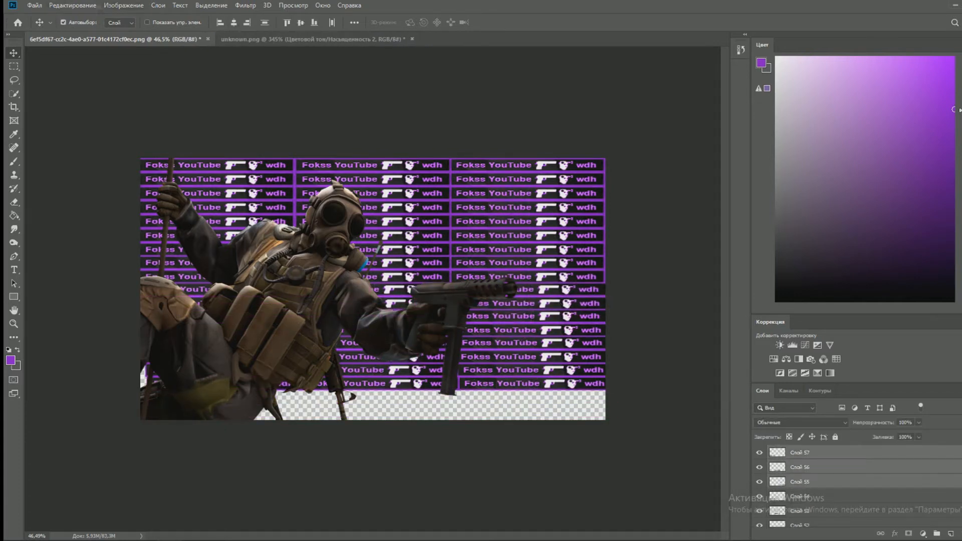
{"action": "left_click_drag", "start_coordinate": [491, 389], "coordinate": [489, 390]}
{"action": "left_click", "coordinate": [73, 5]}
{"action": "left_click", "coordinate": [75, 230]}
{"action": "left_click_drag", "start_coordinate": [471, 396], "coordinate": [471, 399]}
{"action": "key", "text": "Return"}
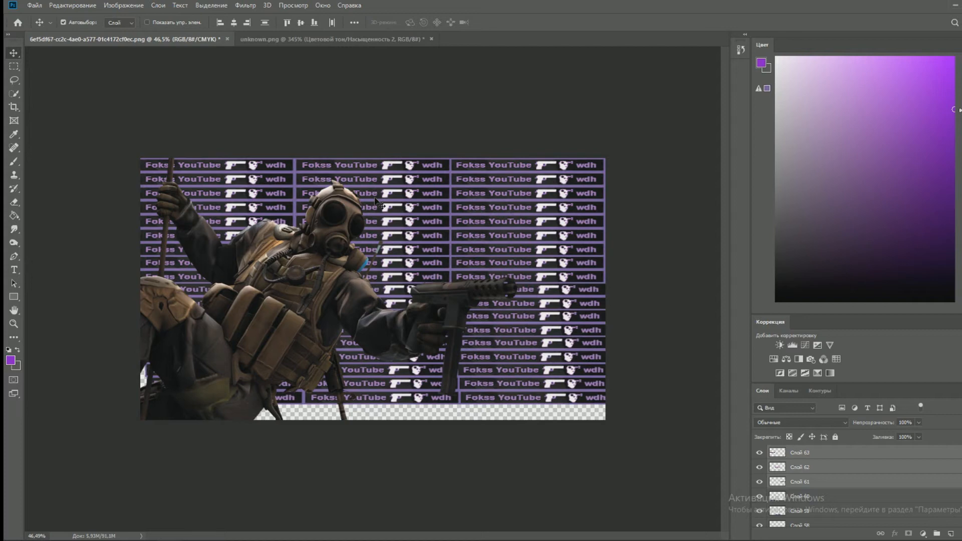
- Undo the most recently added banner rows at the bottom
{"action": "key", "text": "ctrl+z"}
{"action": "key", "text": "ctrl+z"}
{"action": "key", "text": "ctrl+z"}
{"action": "key", "text": "ctrl+z"}
{"action": "key", "text": "ctrl+z"}
{"action": "key", "text": "ctrl+z"}
- Select the stacked banner layers from Слой 54 downward and run Free Transform on them, keeping the scale at 100%
{"action": "left_click", "coordinate": [370, 183]}
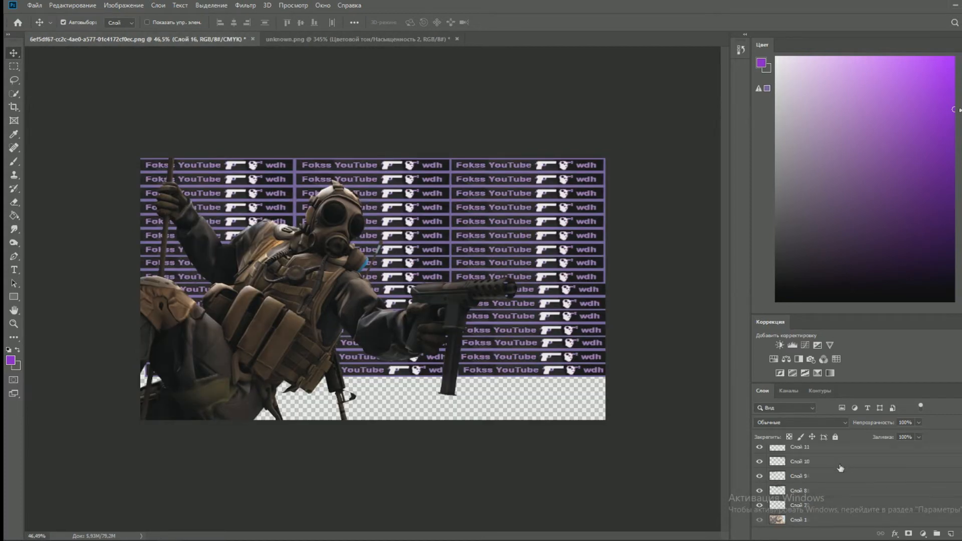
{"action": "scroll", "coordinate": [842, 463], "scroll_direction": "up", "scroll_amount": 10}
{"action": "left_click", "coordinate": [819, 466]}
{"action": "left_click", "coordinate": [801, 496], "text": "shift"}
{"action": "key", "text": "ctrl+t"}
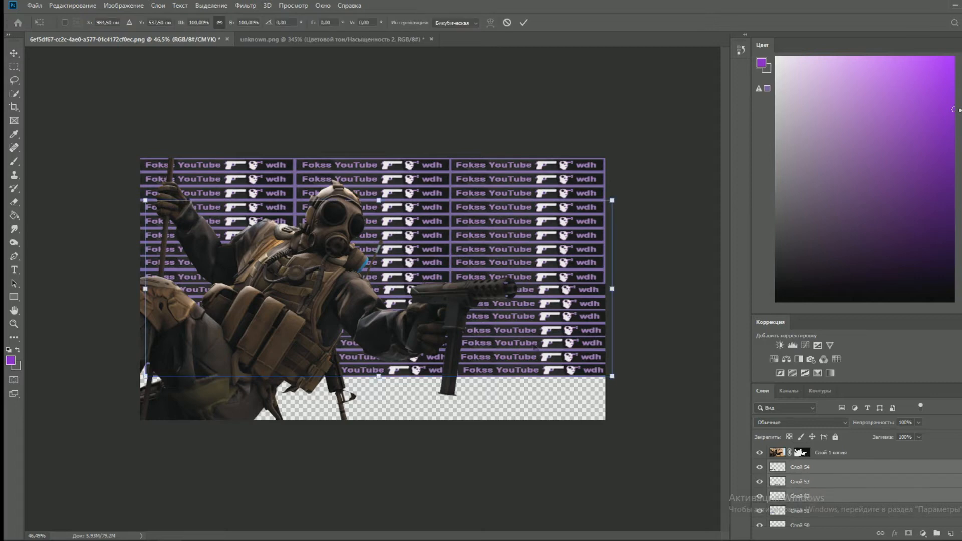
{"action": "key", "text": "Return"}
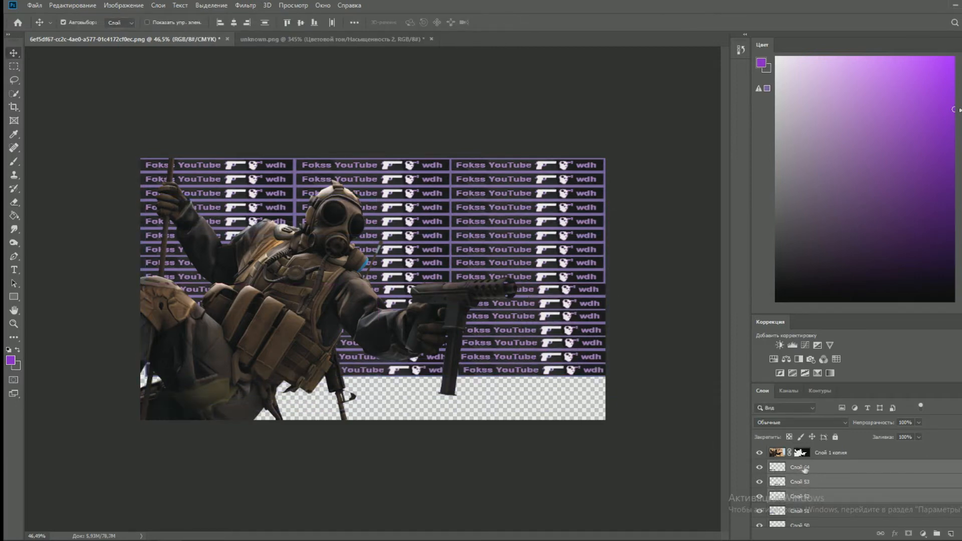
- Duplicate the selected banner row layers and place the copy directly beneath the lowest row
{"action": "key", "text": "ctrl+j"}
{"action": "key", "text": "ctrl+t"}
{"action": "key", "text": "Return"}
{"action": "left_click_drag", "start_coordinate": [462, 289], "coordinate": [462, 384]}
{"action": "left_click", "coordinate": [523, 22]}
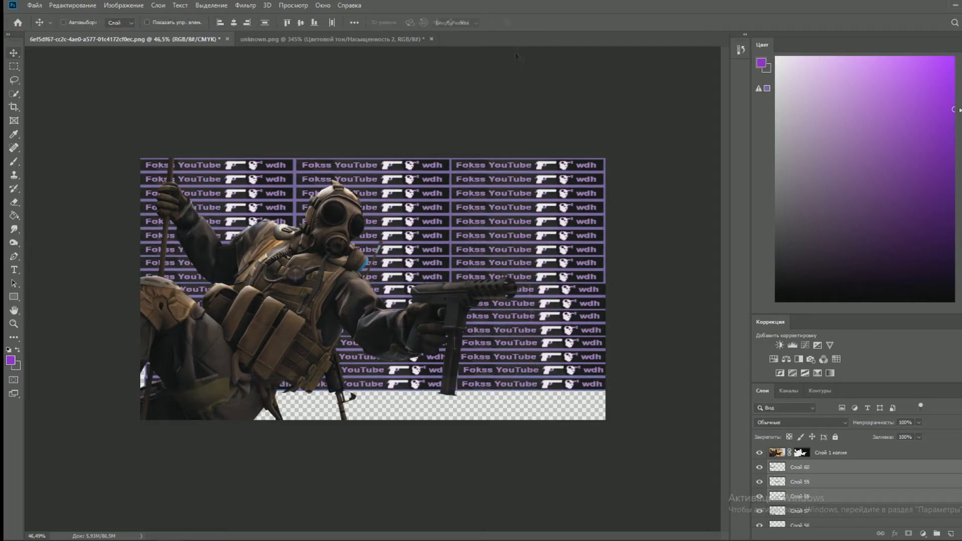
- Duplicate the banner row twice more, stacking the copies to cover the remaining transparent strip along the canvas's lower edge
{"action": "key", "text": "ctrl+j"}
{"action": "key", "text": "ctrl+t"}
{"action": "left_click_drag", "start_coordinate": [541, 289], "coordinate": [541, 397]}
{"action": "key", "text": "Return"}
{"action": "key", "text": "ctrl+j"}
{"action": "key", "text": "ctrl+t"}
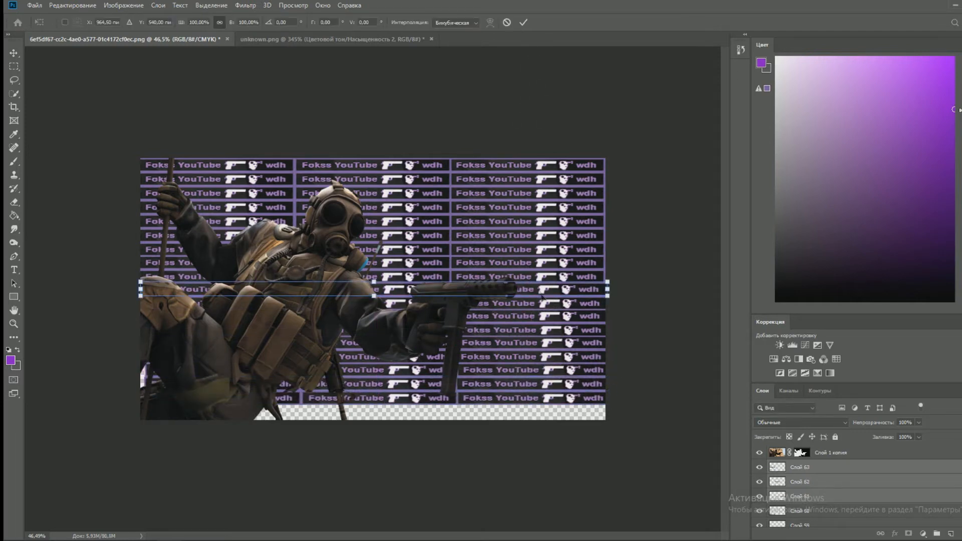
{"action": "left_click_drag", "start_coordinate": [542, 295], "coordinate": [547, 410]}
{"action": "key", "text": "Return"}
- Crop the canvas's lower edge up to the end of the last banner row
{"action": "key", "text": "c"}
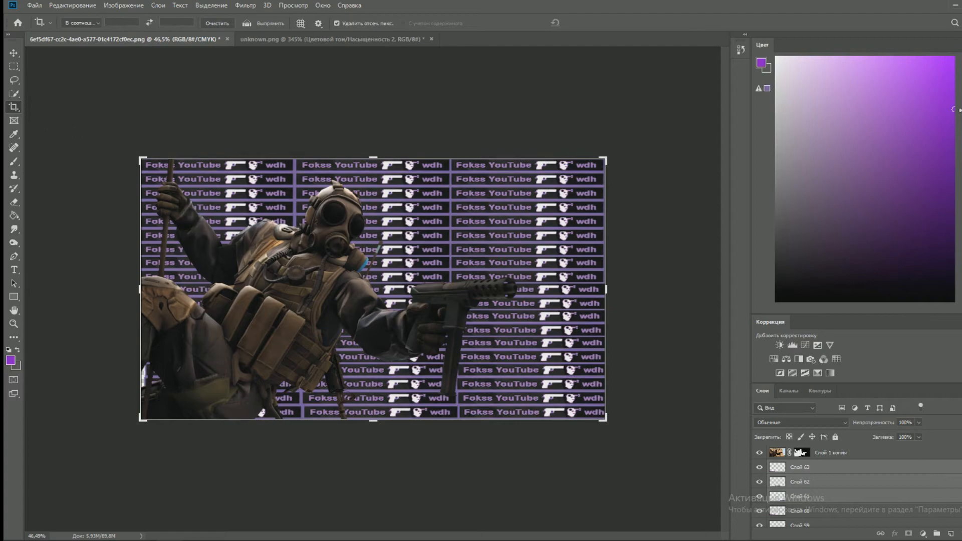
{"action": "scroll", "coordinate": [383, 451], "scroll_direction": "up", "scroll_amount": 5}
{"action": "scroll", "coordinate": [444, 417], "scroll_direction": "down", "scroll_amount": 5}
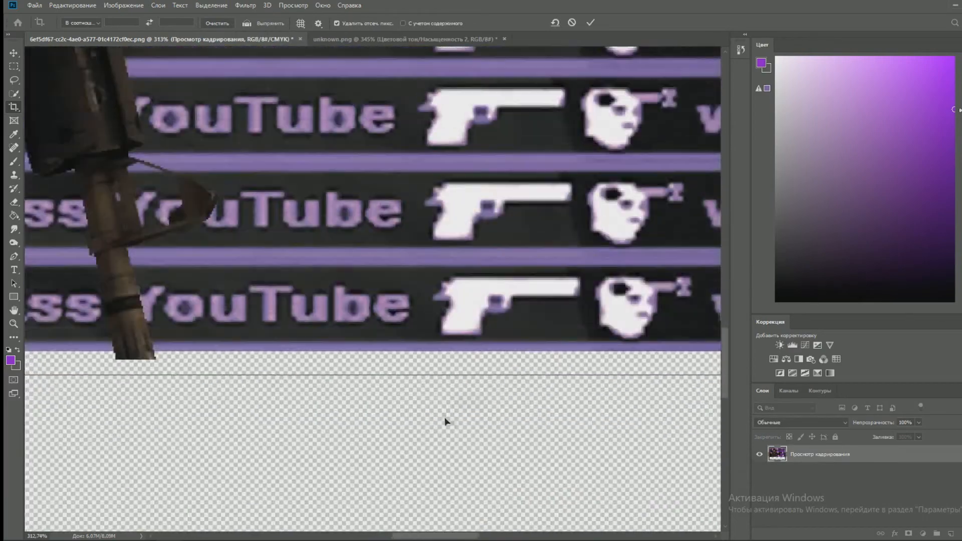
{"action": "scroll", "coordinate": [380, 350], "scroll_direction": "up", "scroll_amount": 5}
{"action": "left_click_drag", "start_coordinate": [341, 506], "coordinate": [342, 496]}
{"action": "scroll", "coordinate": [342, 496], "scroll_direction": "down", "scroll_amount": 6}
{"action": "scroll", "coordinate": [495, 309], "scroll_direction": "up", "scroll_amount": 2}
{"action": "key", "text": "Return"}
{"action": "scroll", "coordinate": [495, 309], "scroll_direction": "down", "scroll_amount": 2}
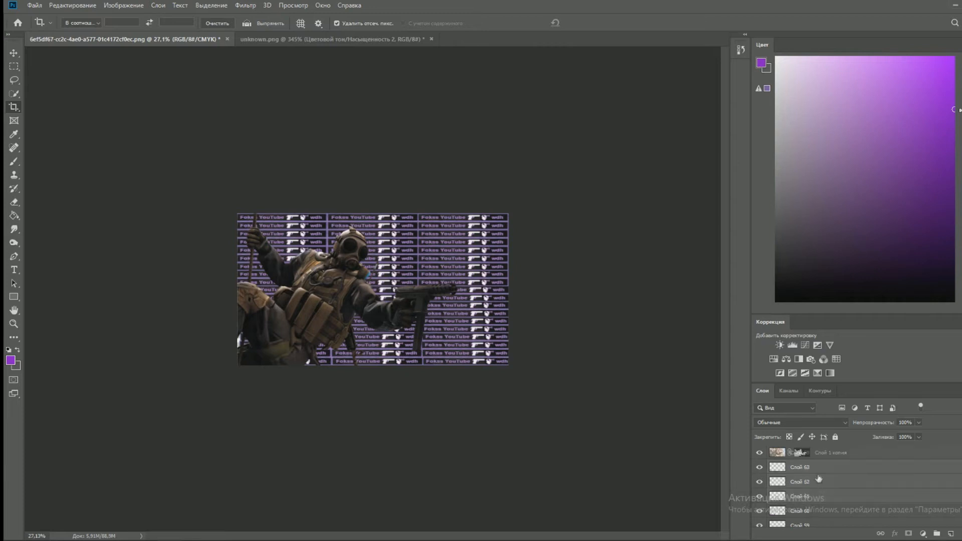
{"action": "key", "text": "ctrl+Tab"}
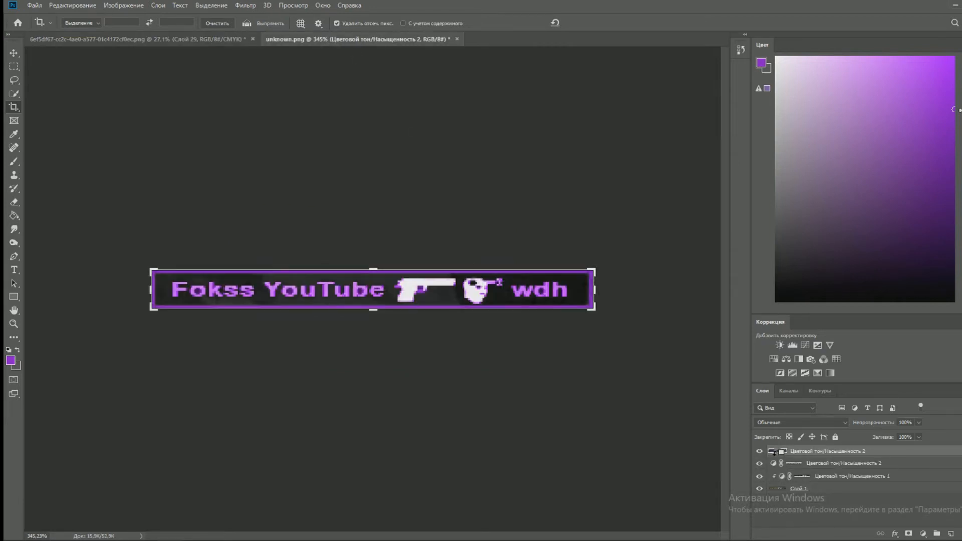
{"action": "left_click", "coordinate": [774, 453]}
{"action": "key", "text": "ctrl+Tab"}
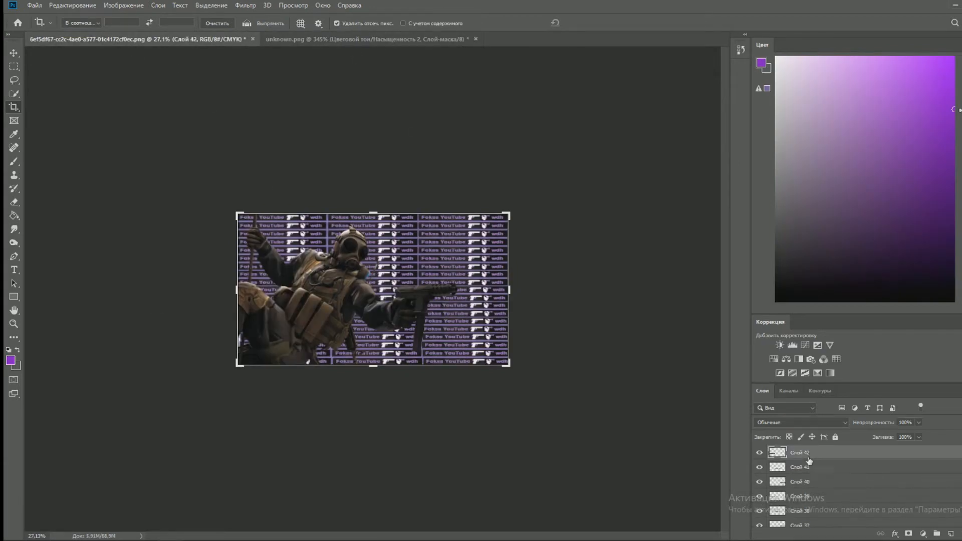
{"action": "scroll", "coordinate": [814, 457], "scroll_direction": "up", "scroll_amount": 3}
{"action": "scroll", "coordinate": [796, 468], "scroll_direction": "up", "scroll_amount": 5}
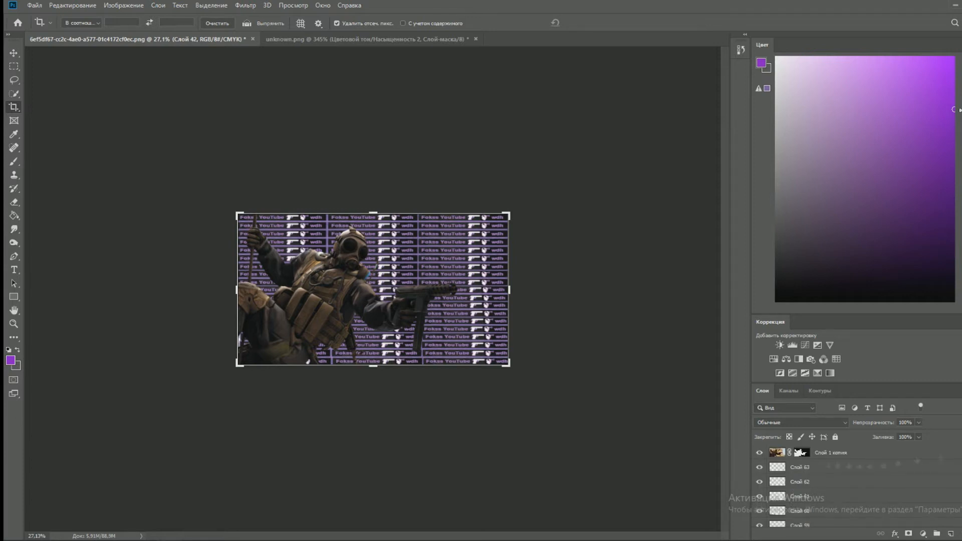
- Try a Hue/Saturation adjustment layer between the soldier layer and the banner rows
{"action": "left_click", "coordinate": [786, 359]}
{"action": "mouse_move", "coordinate": [628, 140]}
{"action": "left_mouse_down"}
{"action": "mouse_move", "coordinate": [646, 131]}
{"action": "mouse_move", "coordinate": [634, 143]}
{"action": "left_mouse_up"}
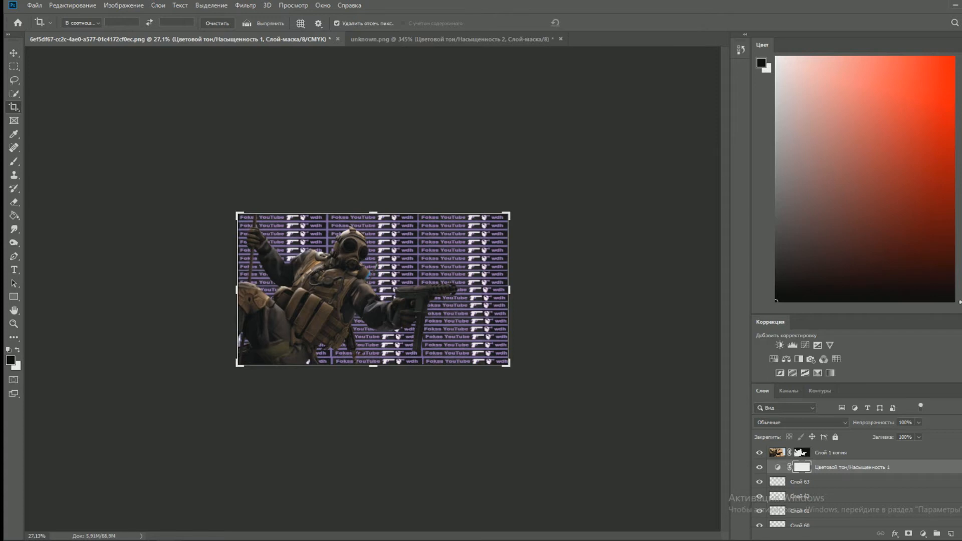
{"action": "left_click", "coordinate": [789, 391]}
{"action": "left_click", "coordinate": [762, 391]}
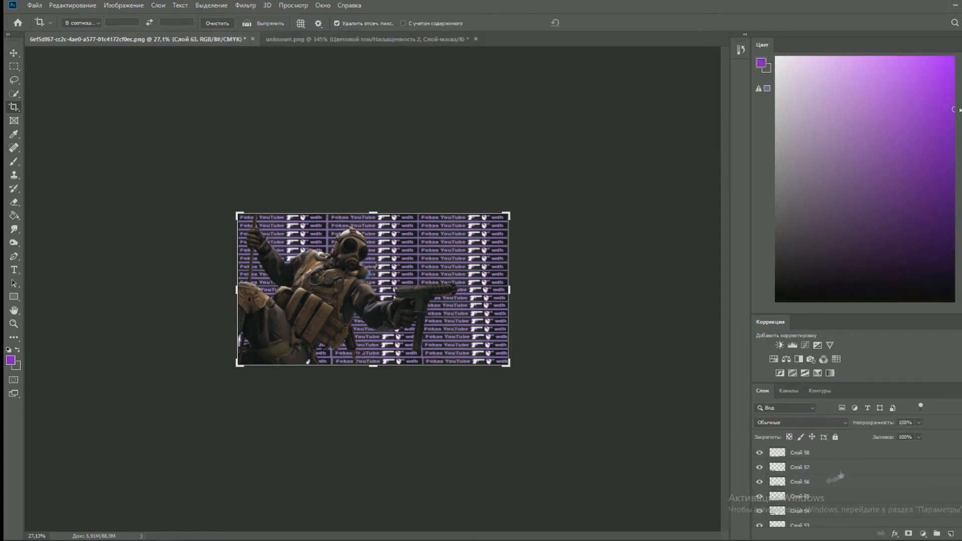
- Check the adjustment layers in unknown.png and hide the soldier layer Слой 1 копия in the composition
{"action": "left_click", "coordinate": [401, 38]}
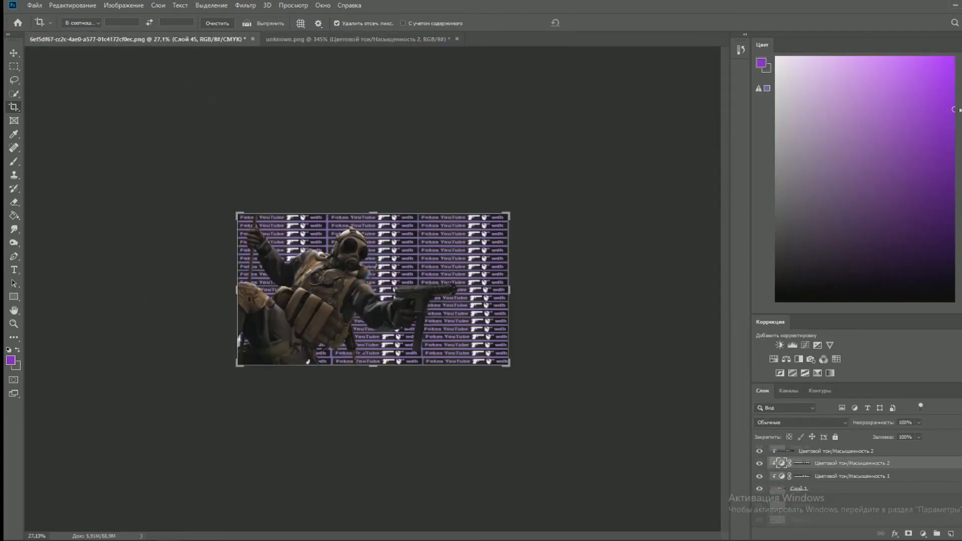
{"action": "key", "text": "ctrl+Tab"}
{"action": "scroll", "coordinate": [795, 475], "scroll_direction": "up", "scroll_amount": 4}
{"action": "left_click", "coordinate": [759, 452]}
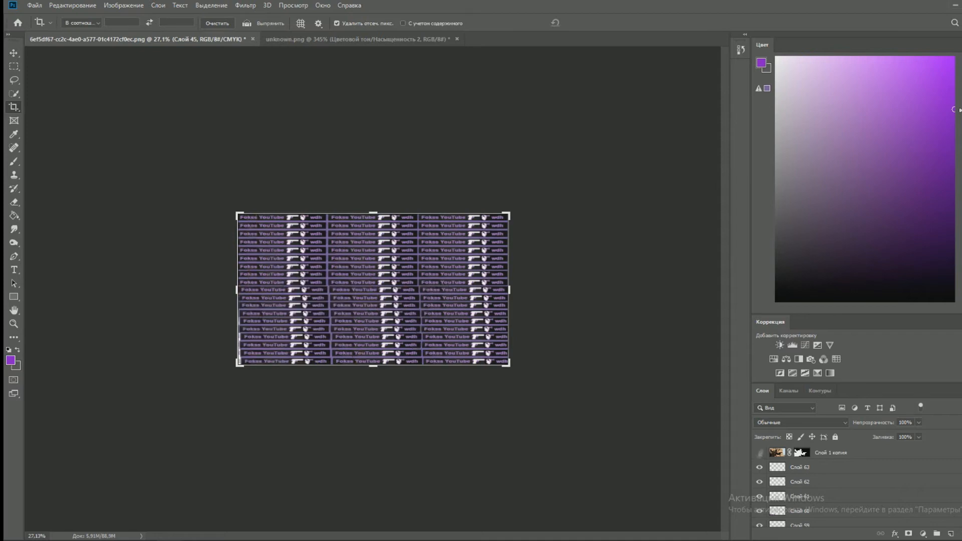
{"action": "left_click", "coordinate": [759, 89]}
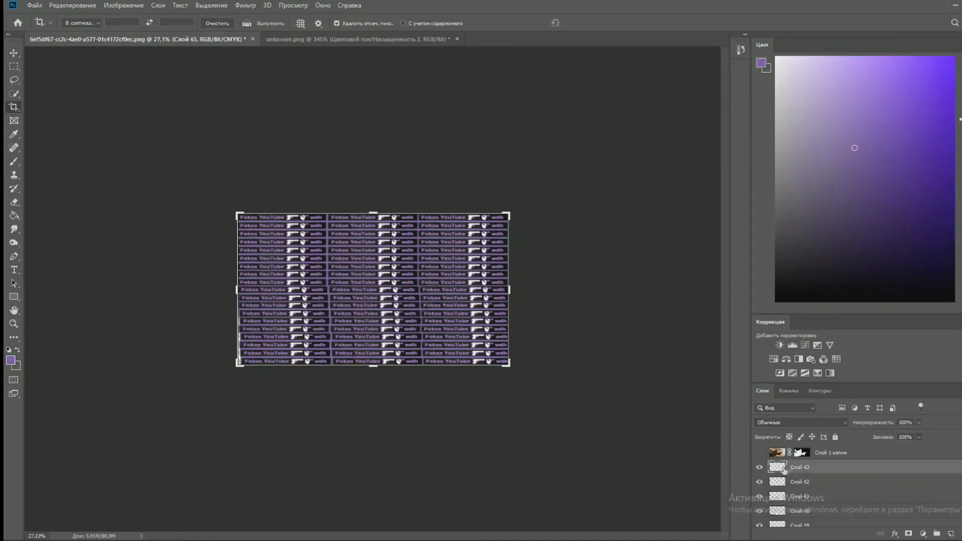
- Try a Hue/Saturation brightness change above Слой 63 with the soldier hidden, and show the soldier layer again
{"action": "left_click", "coordinate": [773, 359]}
{"action": "mouse_move", "coordinate": [628, 159]}
{"action": "left_mouse_down"}
{"action": "mouse_move", "coordinate": [604, 163]}
{"action": "mouse_move", "coordinate": [635, 166]}
{"action": "left_mouse_up"}
{"action": "left_click", "coordinate": [855, 468]}
{"action": "scroll", "coordinate": [815, 461], "scroll_direction": "down", "scroll_amount": 5}
{"action": "left_click", "coordinate": [787, 424]}
{"action": "left_click", "coordinate": [788, 423]}
{"action": "scroll", "coordinate": [801, 466], "scroll_direction": "up", "scroll_amount": 5}
{"action": "left_click", "coordinate": [760, 453]}
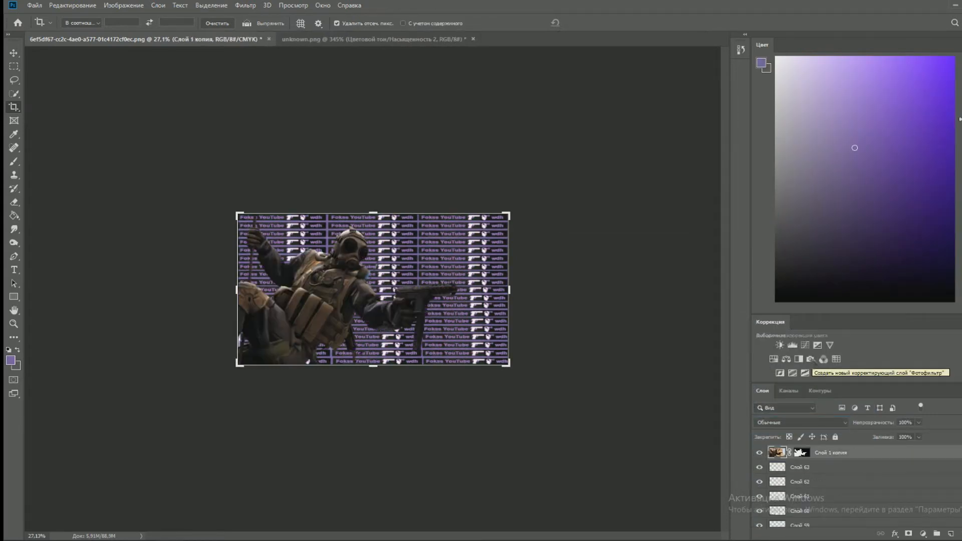
- Add a Curves adjustment layer above the soldier, adjust its curve and clip it to Слой 1 копия
{"action": "left_click", "coordinate": [817, 345]}
{"action": "left_click_drag", "start_coordinate": [608, 186], "coordinate": [606, 192]}
{"action": "left_click_drag", "start_coordinate": [674, 120], "coordinate": [665, 115]}
{"action": "left_click", "coordinate": [701, 35]}
{"action": "key", "text": "ctrl+alt+g"}
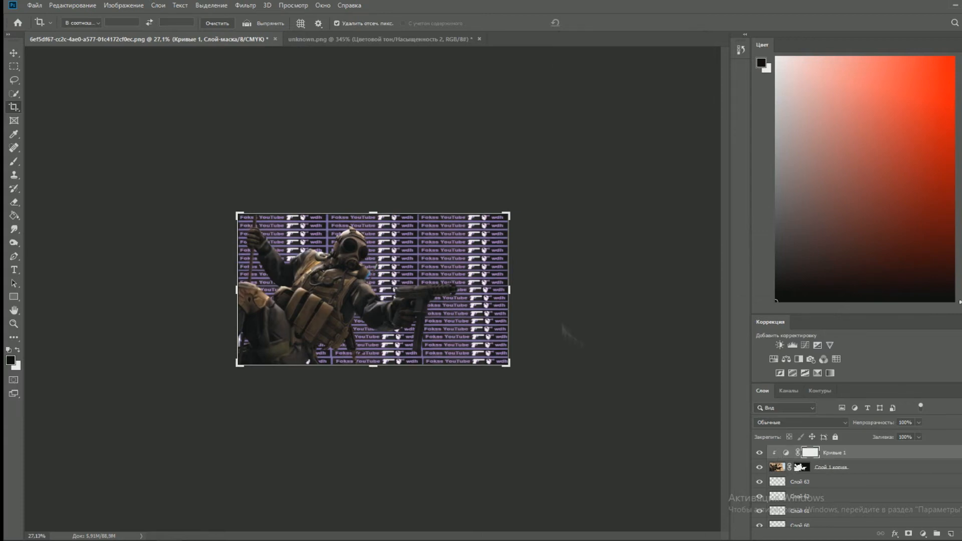
- Paint a soft purple stroke over the soldier's helmet on a new layer, using a brush size of 250
{"action": "scroll", "coordinate": [342, 253], "scroll_direction": "up", "scroll_amount": 8}
{"action": "key", "text": "b"}
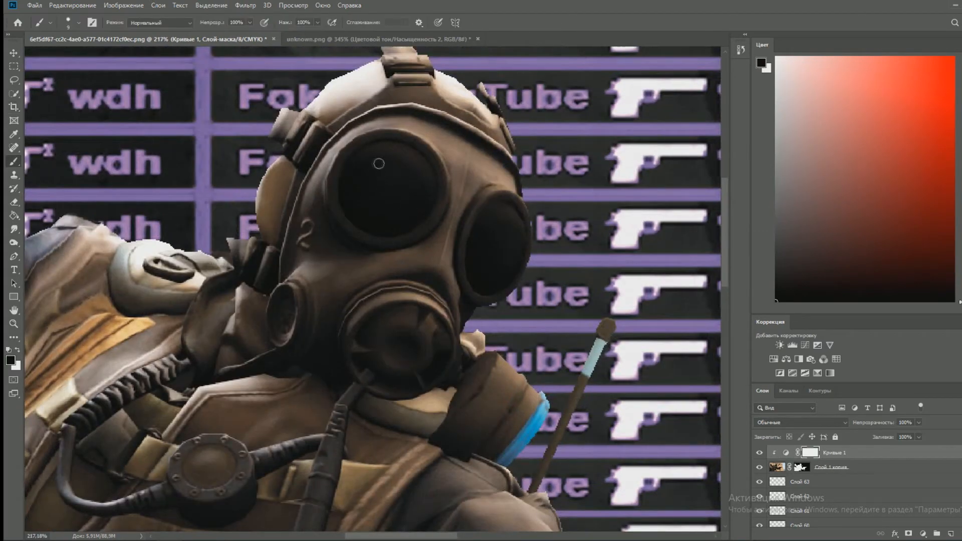
{"action": "key", "text": "ctrl+shift+n"}
{"action": "key", "text": "Return"}
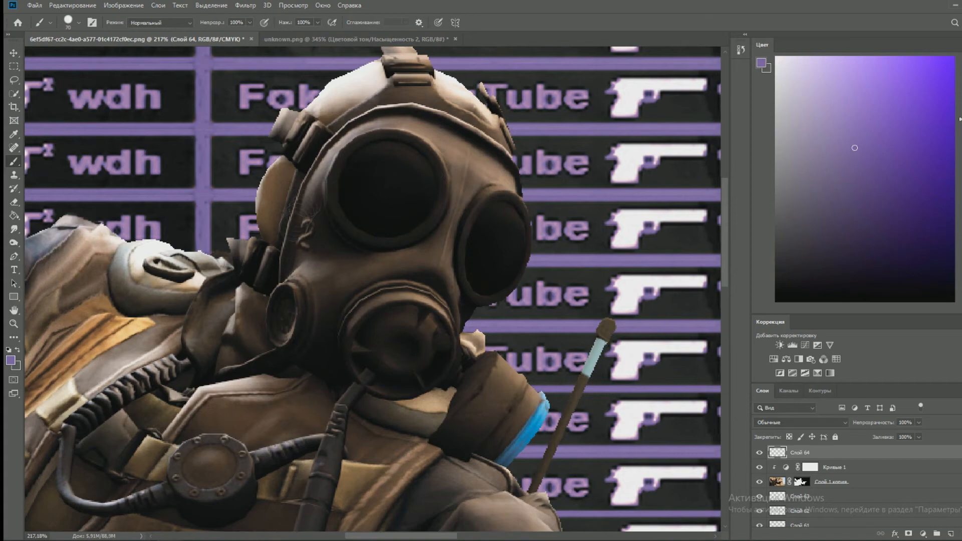
{"action": "scroll", "coordinate": [326, 192], "scroll_direction": "down", "scroll_amount": 6}
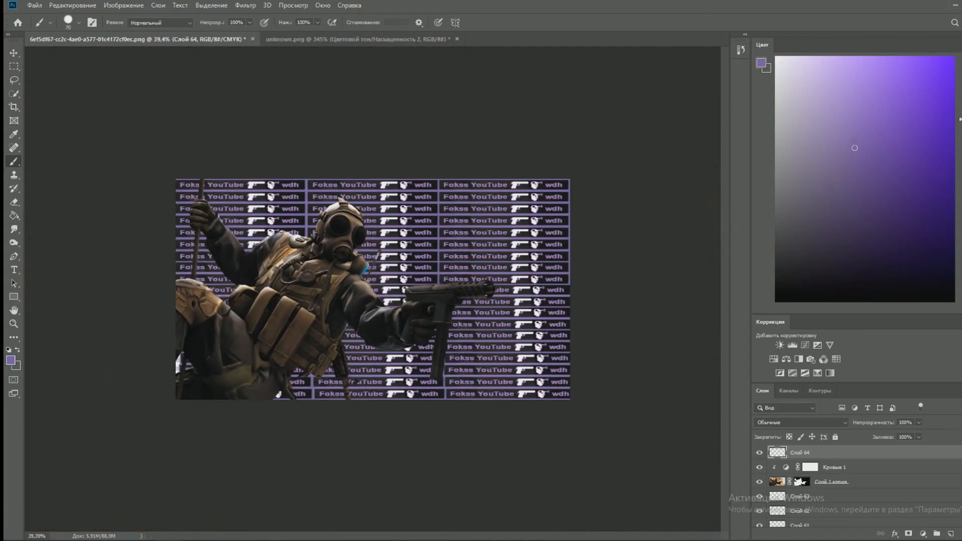
{"action": "left_click", "coordinate": [79, 22]}
{"action": "left_click_drag", "start_coordinate": [132, 86], "coordinate": [64, 85]}
{"action": "left_click_drag", "start_coordinate": [320, 206], "coordinate": [353, 199]}
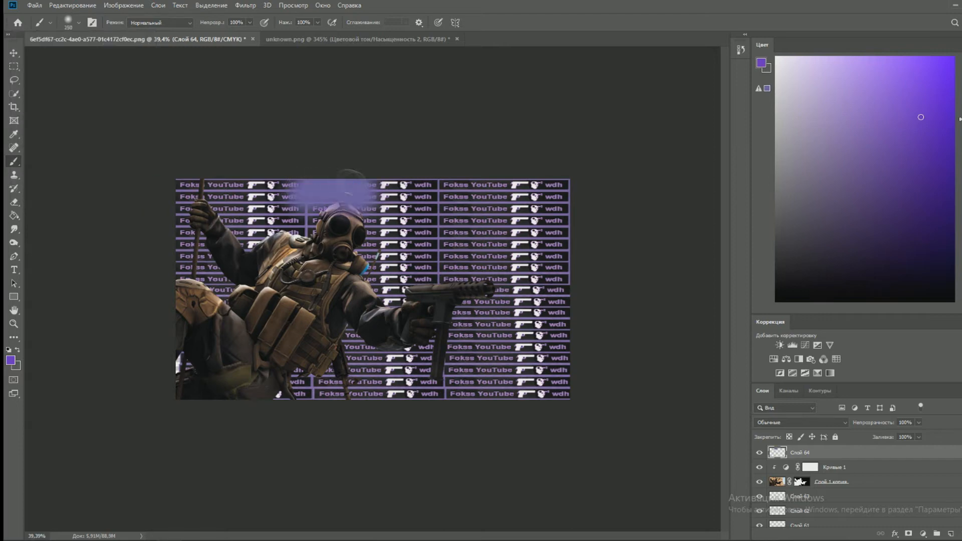
- Try the purple paint layer clipped to the soldier with the Экран blend mode, and delete the layer
{"action": "left_click", "coordinate": [776, 457], "text": "alt"}
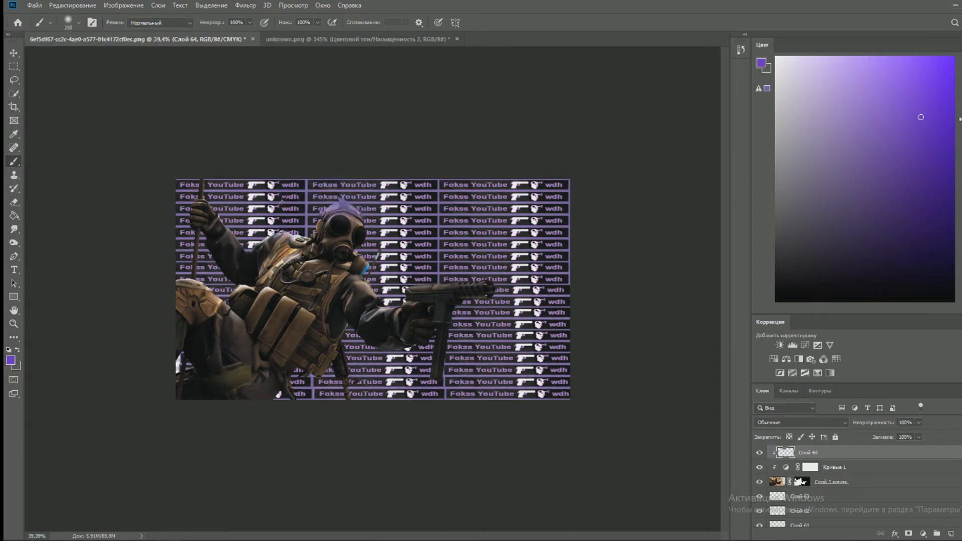
{"action": "left_click", "coordinate": [800, 422]}
{"action": "left_click", "coordinate": [772, 386]}
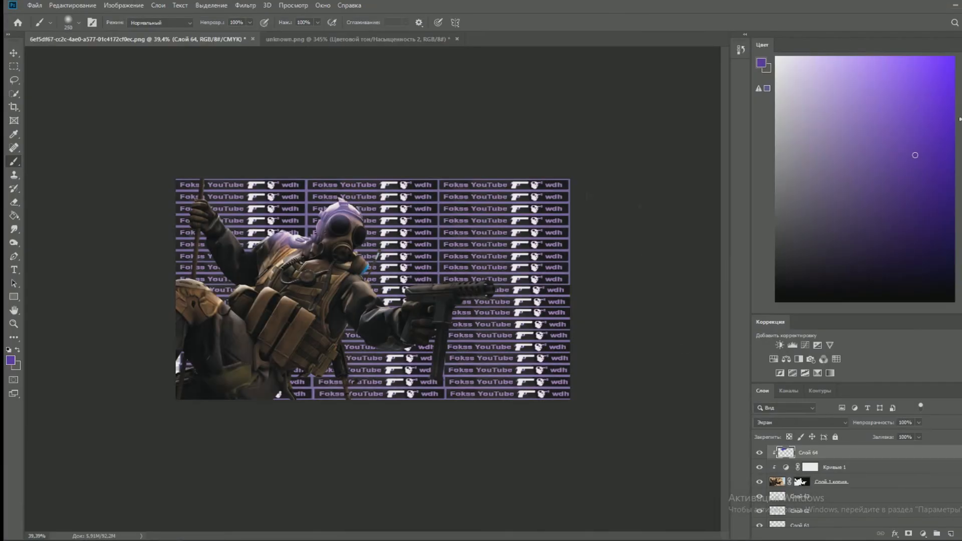
{"action": "key", "text": "Delete"}
- Tint the soldier with a clipped, colorized Hue/Saturation layer at hue 269, saturation 37 and brightness -12
{"action": "left_click", "coordinate": [774, 359]}
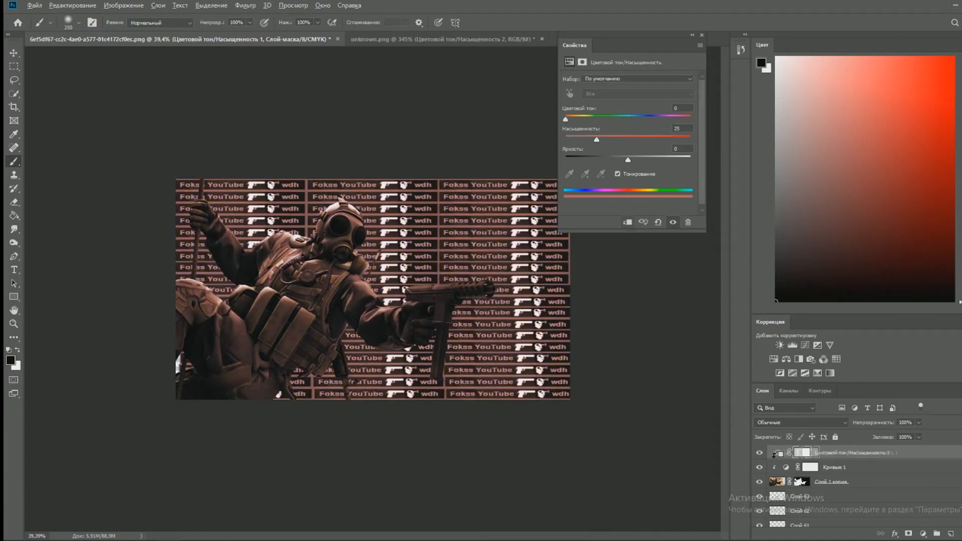
{"action": "left_click_drag", "start_coordinate": [612, 120], "coordinate": [593, 125]}
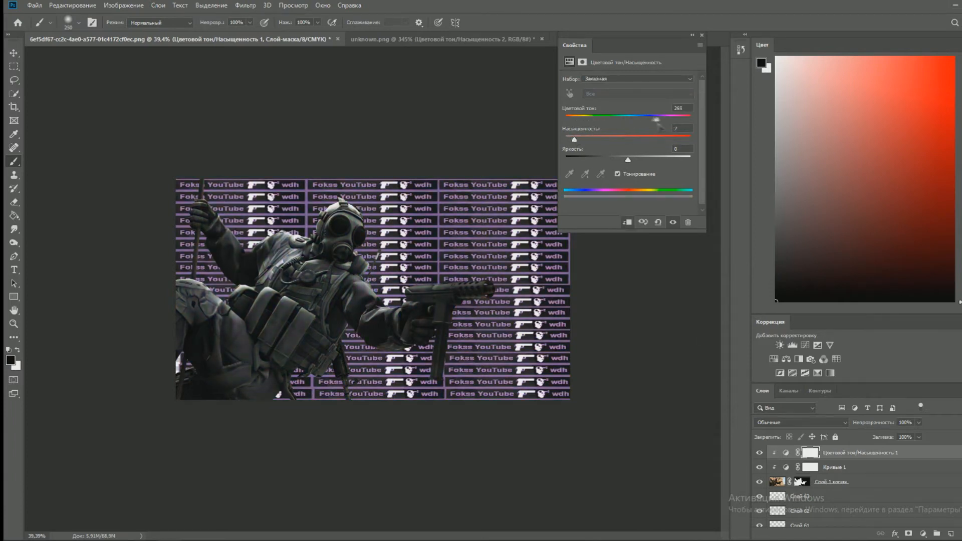
{"action": "left_click_drag", "start_coordinate": [629, 161], "coordinate": [620, 160]}
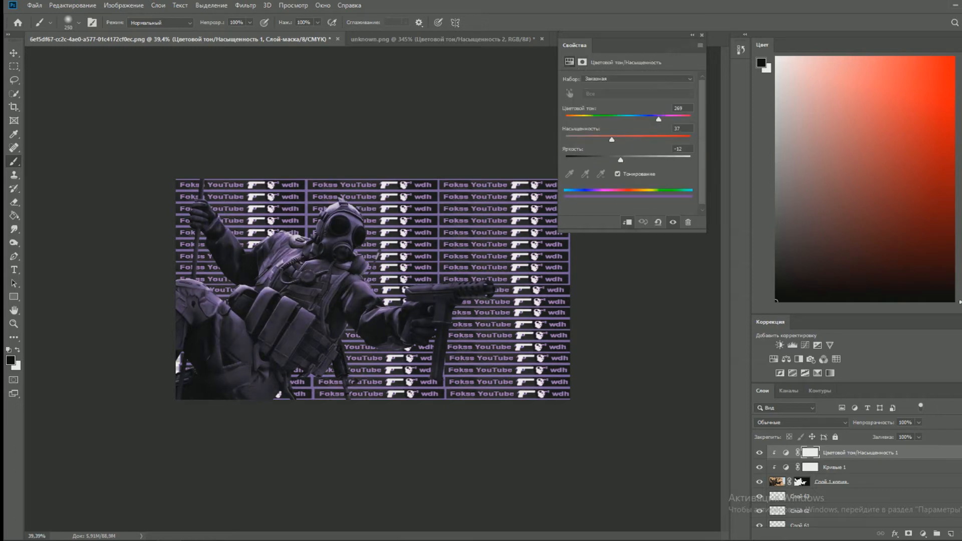
{"action": "left_click", "coordinate": [701, 36]}
{"action": "left_click", "coordinate": [822, 423]}
{"action": "left_click", "coordinate": [822, 392]}
- Select layer Слой 63 and open the PNG pack's яЦветокоры folder in File Explorer
{"action": "left_click", "coordinate": [841, 510]}
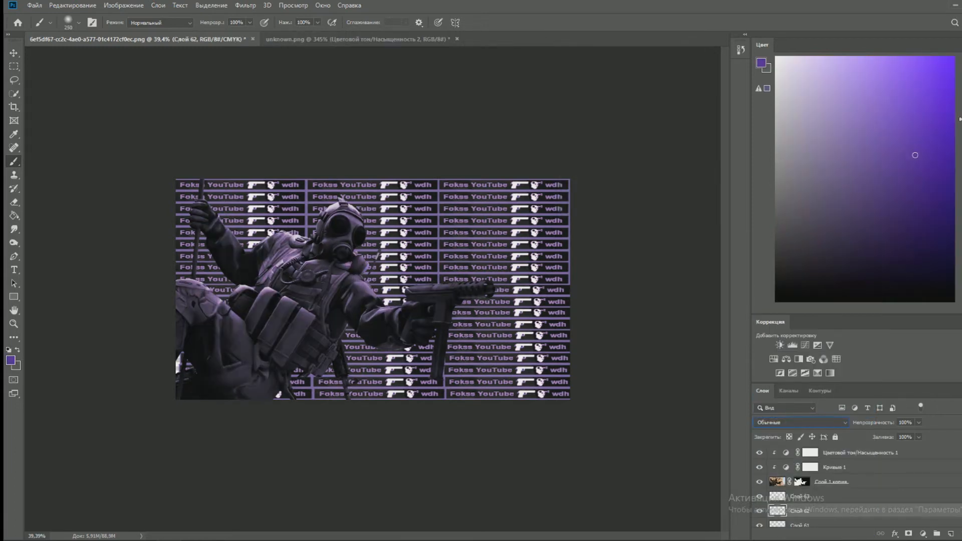
{"action": "left_click", "coordinate": [169, 23]}
{"action": "left_click", "coordinate": [805, 498]}
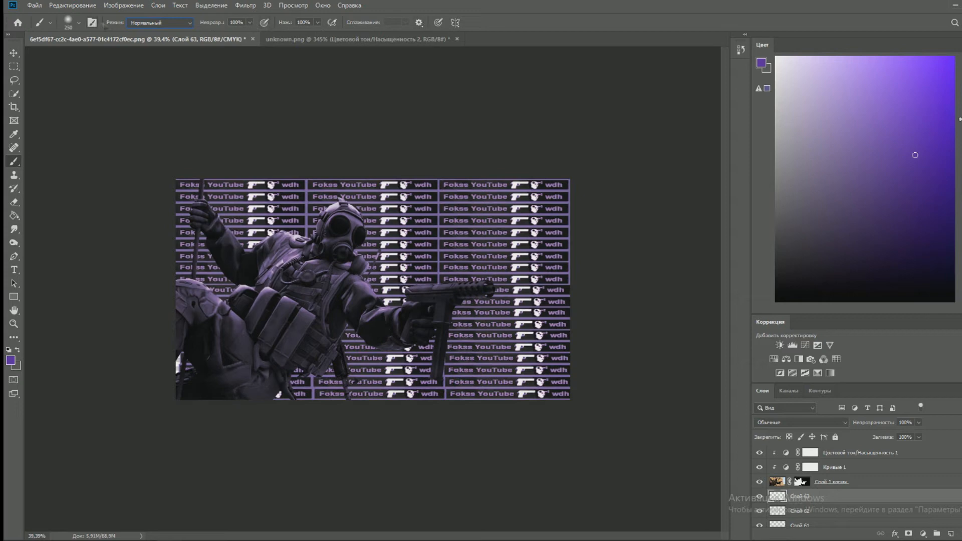
{"action": "key", "text": "super+e"}
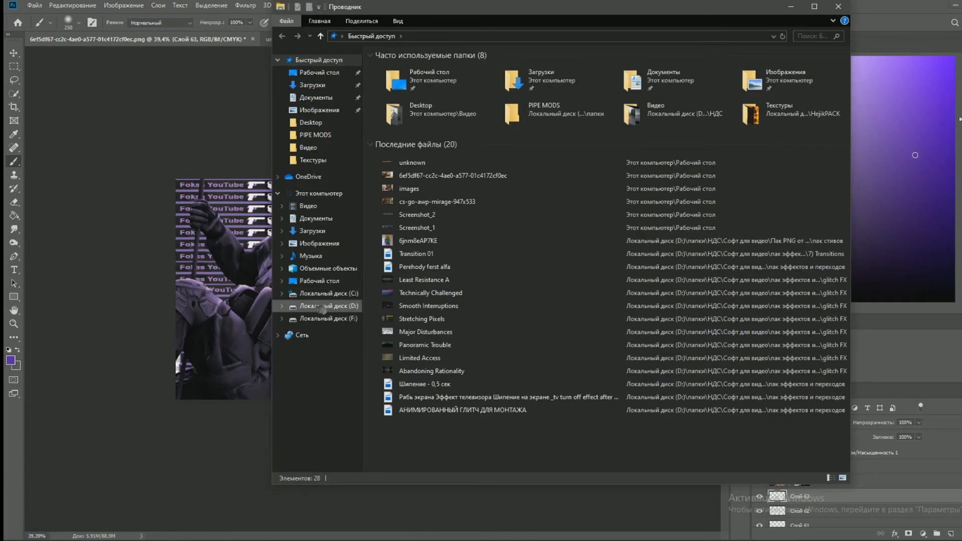
{"action": "double_click", "coordinate": [390, 89]}
{"action": "double_click", "coordinate": [395, 129]}
{"action": "double_click", "coordinate": [395, 100]}
{"action": "double_click", "coordinate": [395, 70]}
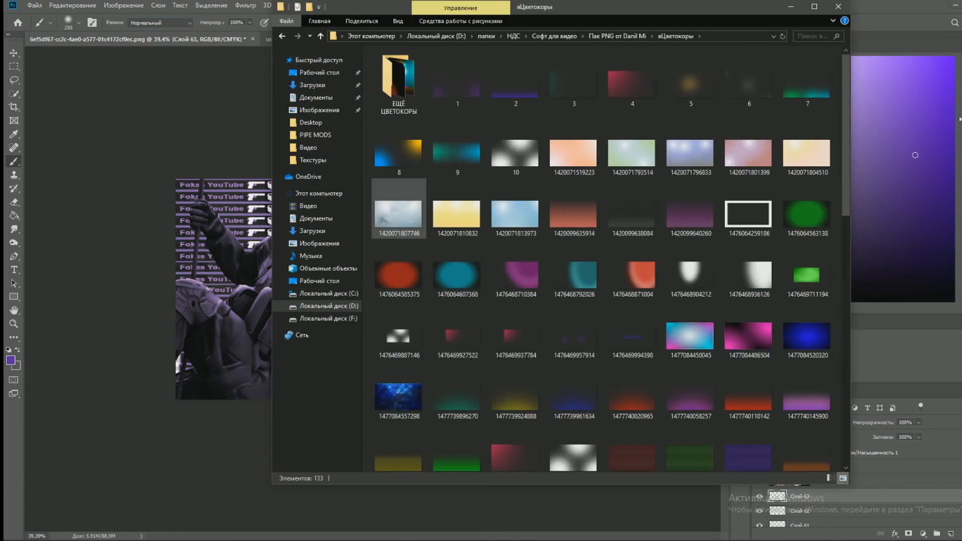
- Place the Light Leak (17) image from the ЕЩЁ ЦВЕТОКОРЫ folder into the composition in Photoshop
{"action": "scroll", "coordinate": [553, 333], "scroll_direction": "down", "scroll_amount": 5}
{"action": "scroll", "coordinate": [554, 333], "scroll_direction": "up", "scroll_amount": 5}
{"action": "double_click", "coordinate": [400, 93]}
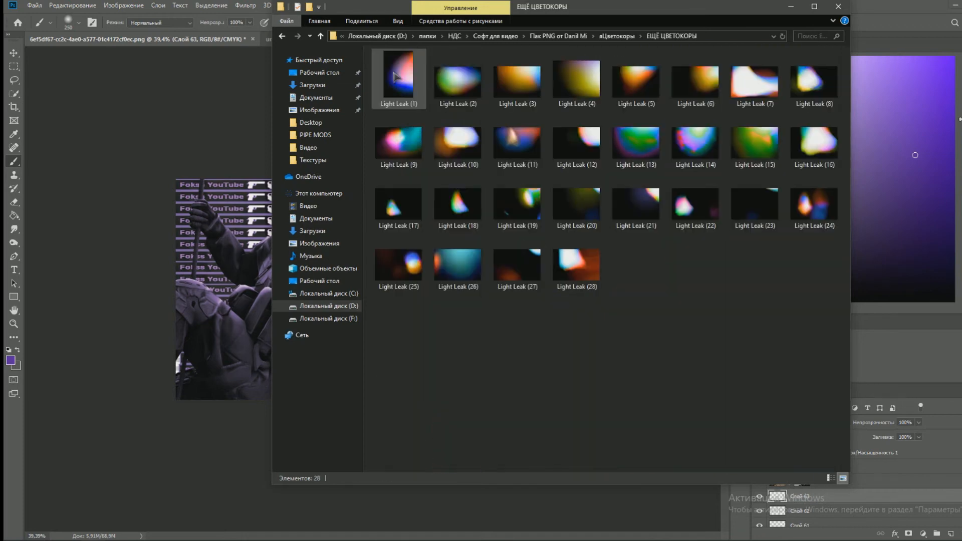
{"action": "double_click", "coordinate": [408, 208]}
{"action": "left_click", "coordinate": [659, 6]}
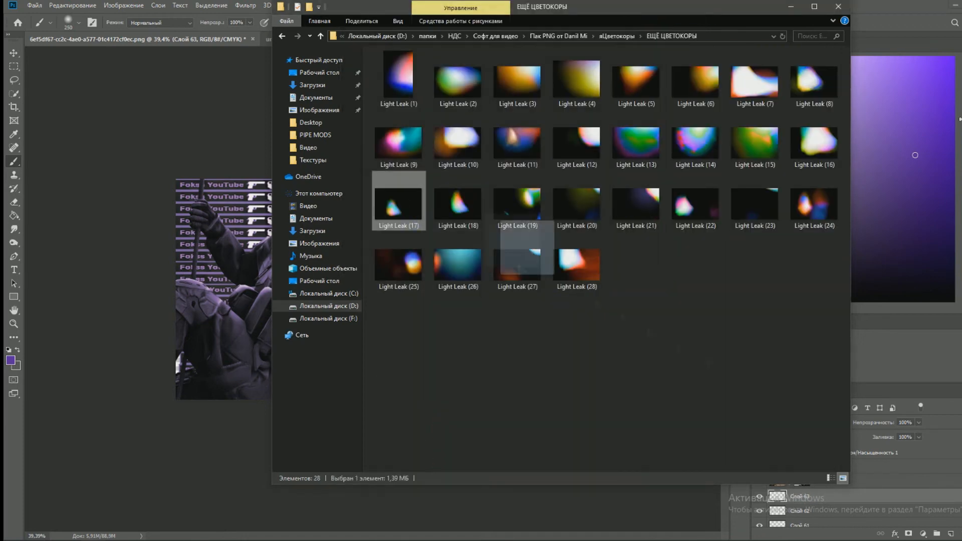
{"action": "left_click_drag", "start_coordinate": [401, 208], "coordinate": [335, 539]}
{"action": "key", "text": "alt+Tab"}
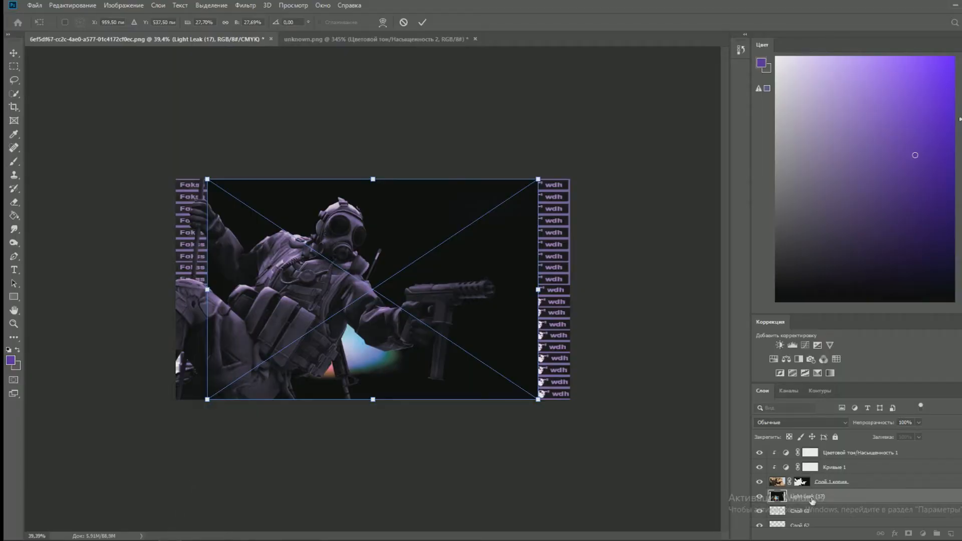
{"action": "key", "text": "Return"}
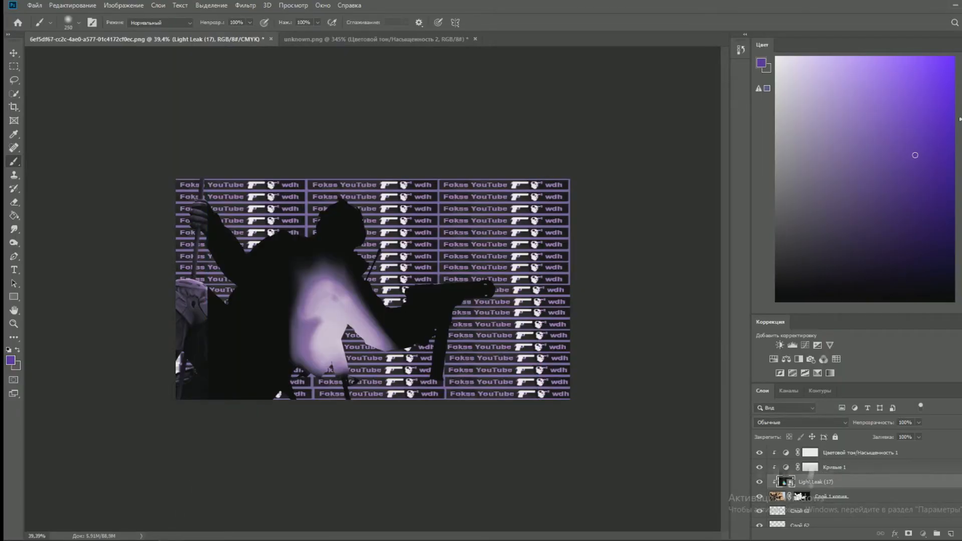
- Move the Light Leak (17) layer to the top of the layer stack and set its blend mode to Экран
{"action": "left_click_drag", "start_coordinate": [812, 501], "coordinate": [810, 447]}
{"action": "left_click", "coordinate": [800, 422]}
{"action": "left_click", "coordinate": [777, 372]}
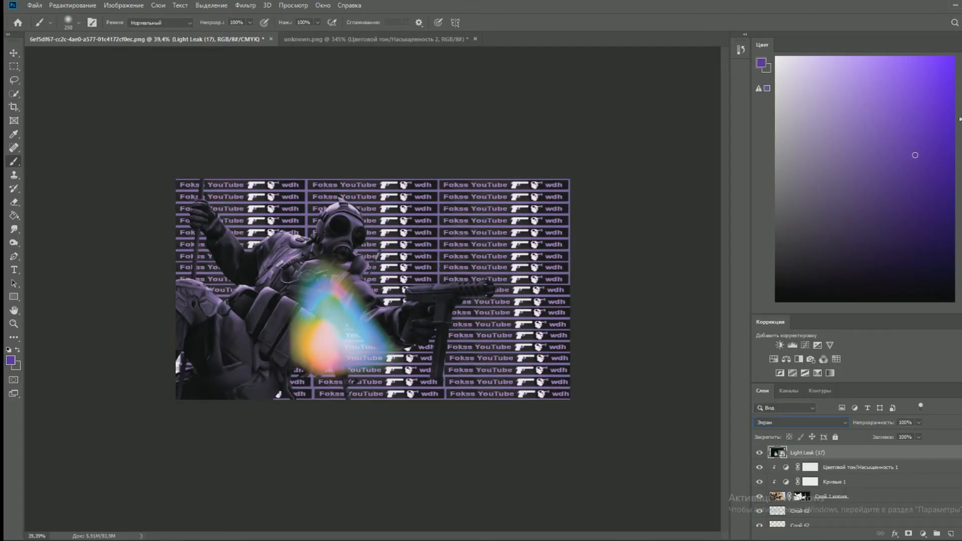
- Tint the light leak with a clipped, colorized Hue/Saturation layer at hue 260, saturation 65 and brightness -23
{"action": "left_click", "coordinate": [774, 359]}
{"action": "left_click_drag", "start_coordinate": [628, 120], "coordinate": [655, 120]}
{"action": "left_click", "coordinate": [618, 174]}
{"action": "left_click_drag", "start_coordinate": [628, 160], "coordinate": [608, 161]}
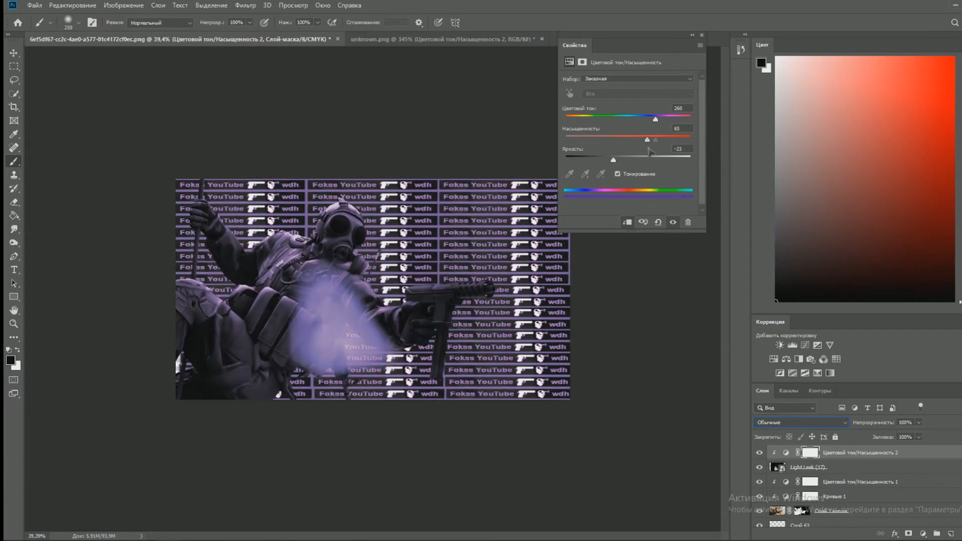
{"action": "left_click", "coordinate": [692, 35]}
- Duplicate the Light Leak (17) layer together with its clipped Hue/Saturation adjustment
{"action": "left_click", "coordinate": [807, 467]}
{"action": "left_click", "coordinate": [851, 452], "text": "shift"}
{"action": "key", "text": "ctrl+j"}
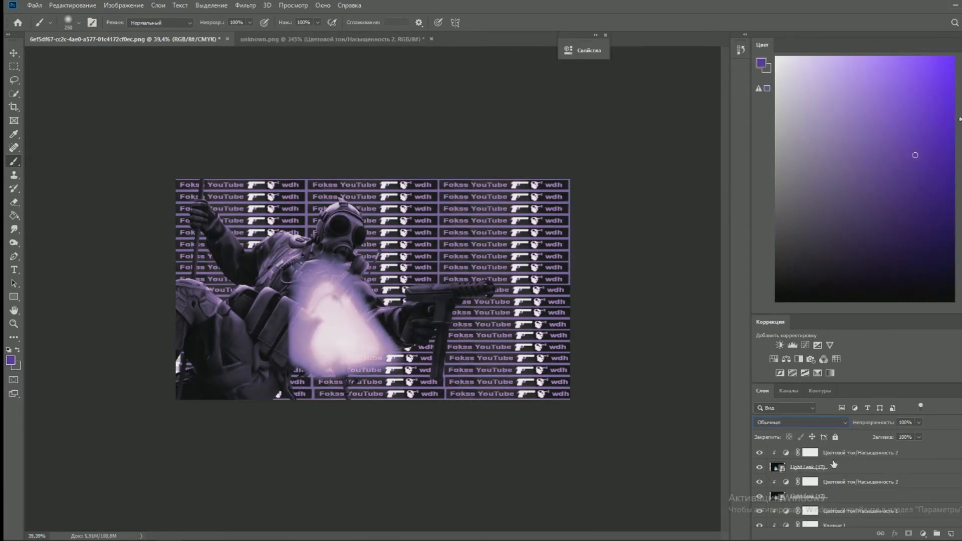
- Transform the Light Leak (17) layers into a thin tilted streak beside the soldier's head, at 12.24% width, 73.02% height and -75.75° rotation
{"action": "left_click_drag", "start_coordinate": [858, 386], "coordinate": [857, 204]}
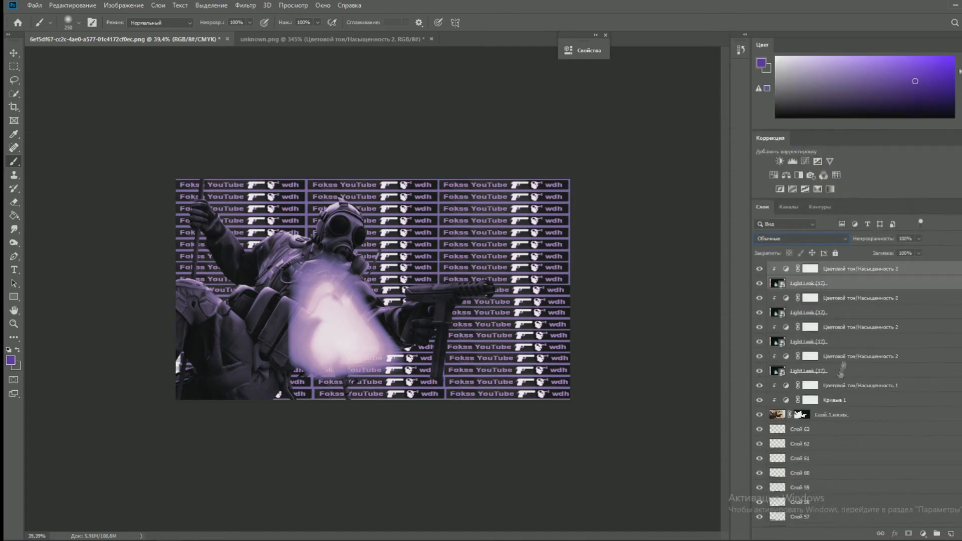
{"action": "left_click", "coordinate": [73, 5]}
{"action": "left_click", "coordinate": [100, 279]}
{"action": "left_click_drag", "start_coordinate": [430, 281], "coordinate": [435, 236]}
{"action": "left_click_drag", "start_coordinate": [682, 281], "coordinate": [451, 215]}
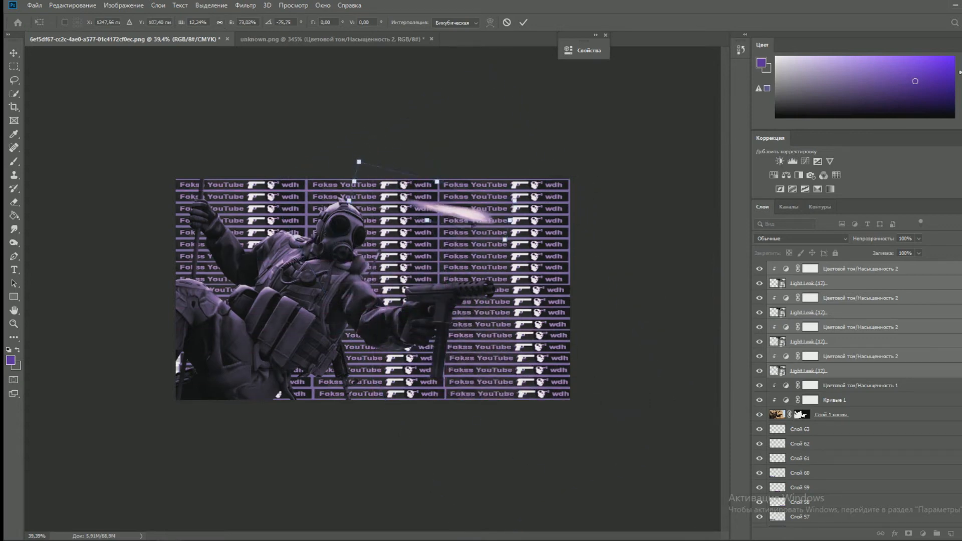
{"action": "left_click", "coordinate": [524, 22]}
- Merge the light leak layers and their Hue/Saturation adjustments into one layer with the Экран blend mode
{"action": "right_click", "coordinate": [861, 298]}
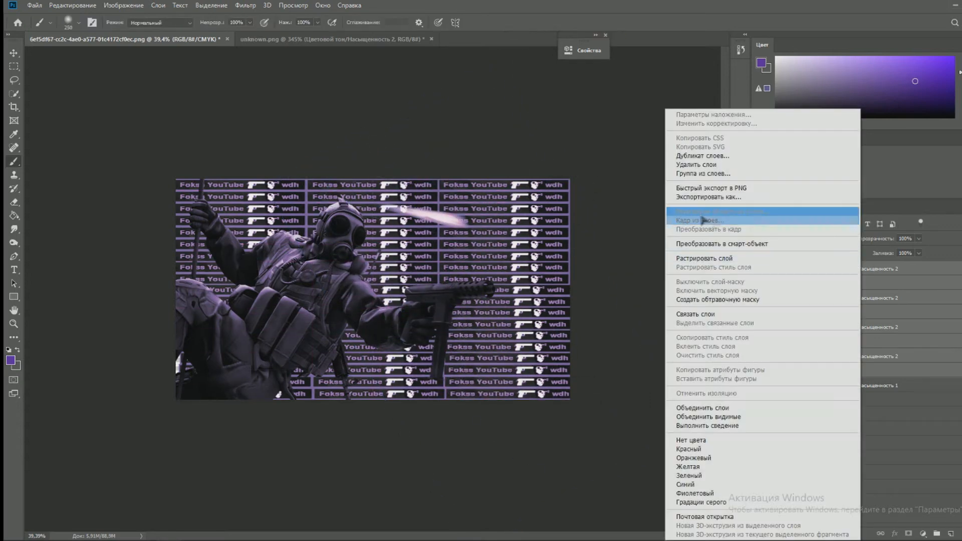
{"action": "left_click", "coordinate": [751, 412]}
{"action": "left_click", "coordinate": [800, 238]}
{"action": "left_click", "coordinate": [780, 326]}
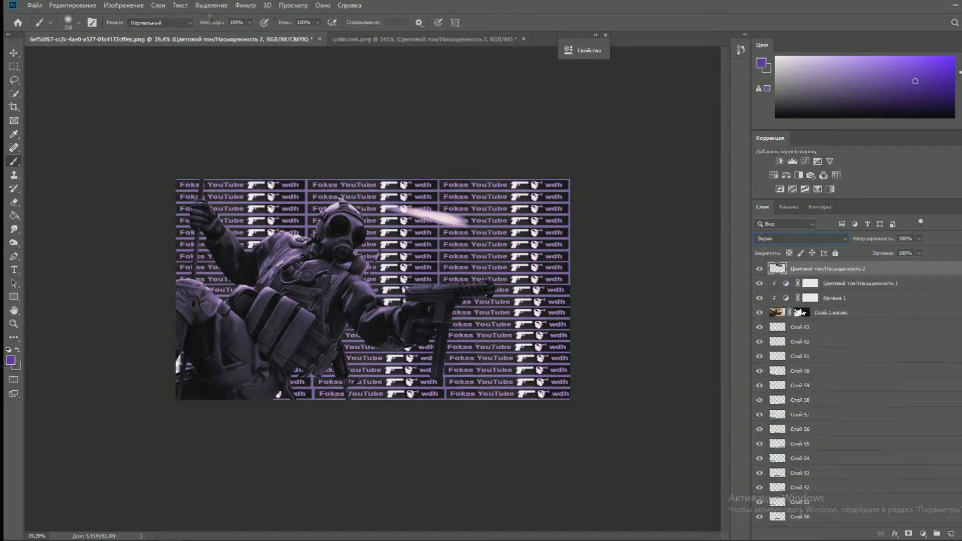
- Apply a motion blur with angle 0 and a 110-pixel distance to the merged light streak
{"action": "left_click", "coordinate": [253, 7]}
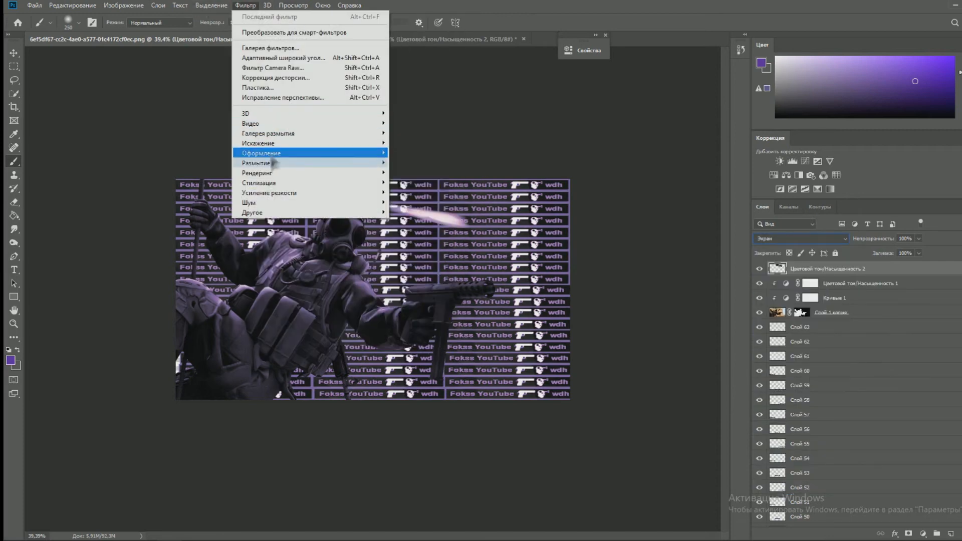
{"action": "mouse_move", "coordinate": [261, 152]}
{"action": "left_click", "coordinate": [421, 174]}
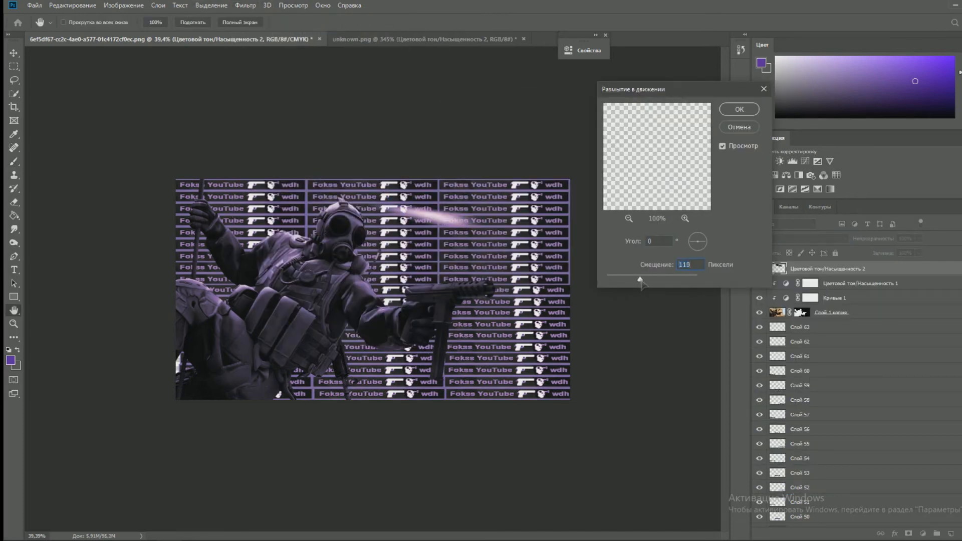
{"action": "left_click", "coordinate": [740, 110]}
- Duplicate the blurred streak three times and spread the copies around the soldier across the banner background
{"action": "key", "text": "ctrl+j"}
{"action": "key", "text": "ctrl+j"}
{"action": "key", "text": "ctrl+j"}
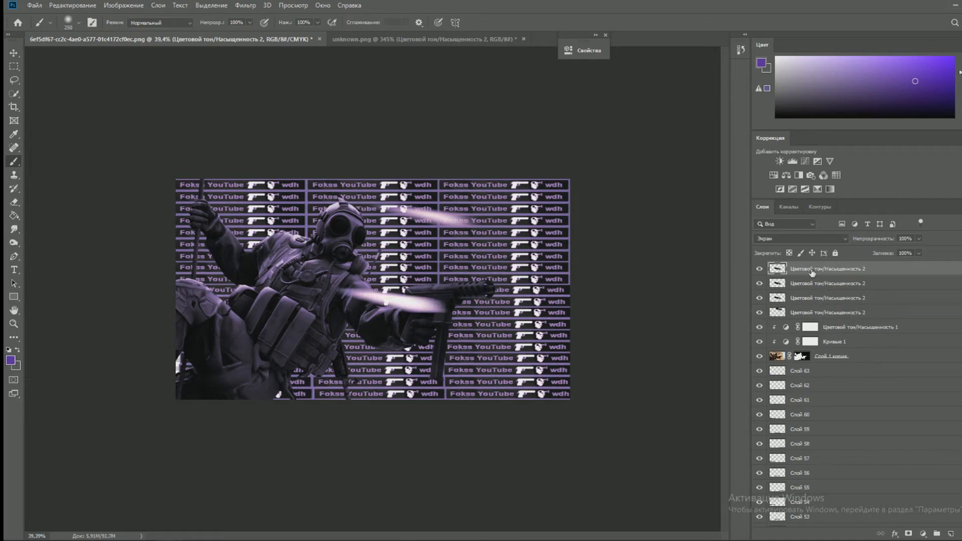
{"action": "left_click", "coordinate": [14, 53]}
{"action": "left_click_drag", "start_coordinate": [396, 299], "coordinate": [291, 201]}
{"action": "left_click_drag", "start_coordinate": [396, 300], "coordinate": [390, 387]}
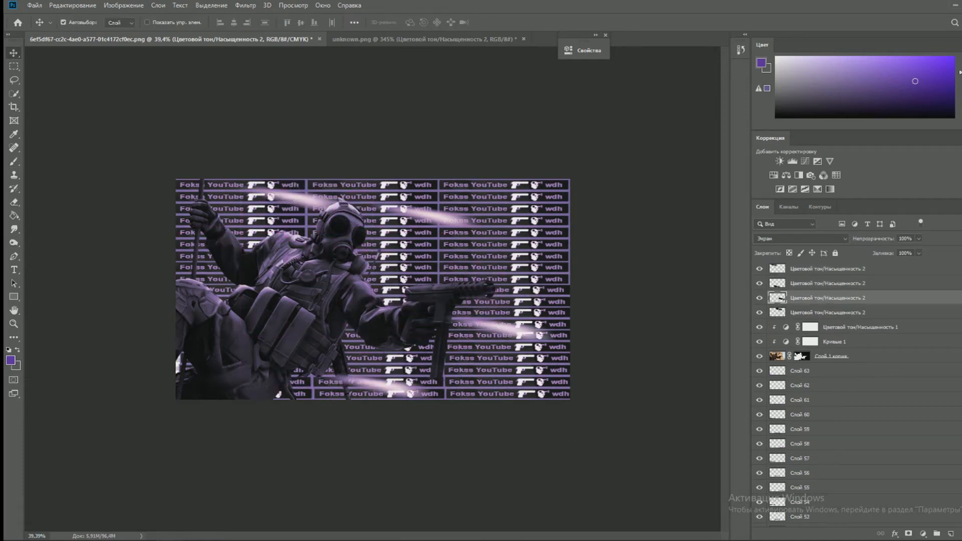
{"action": "left_click_drag", "start_coordinate": [505, 330], "coordinate": [519, 307]}
{"action": "key", "text": "alt+Tab"}
{"action": "left_click", "coordinate": [614, 37]}
{"action": "scroll", "coordinate": [749, 215], "scroll_direction": "down", "scroll_amount": 6}
{"action": "scroll", "coordinate": [749, 206], "scroll_direction": "up", "scroll_amount": 6}
{"action": "left_click_drag", "start_coordinate": [750, 270], "coordinate": [242, 387]}
{"action": "left_click_drag", "start_coordinate": [824, 264], "coordinate": [822, 264]}
{"action": "left_click", "coordinate": [800, 238]}
{"action": "left_click", "coordinate": [782, 316]}
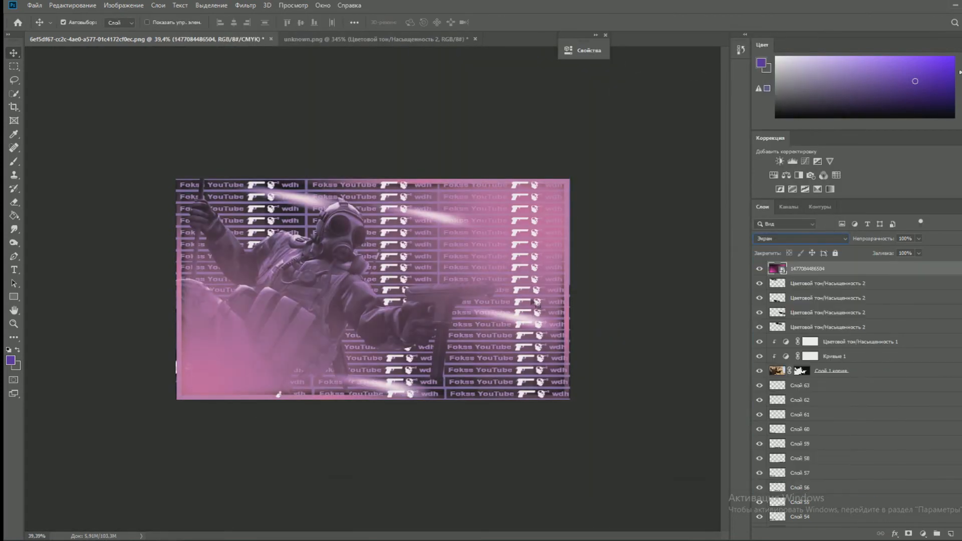
- Lower the pink overlay's opacity to 53% and resize it to cover the whole canvas
{"action": "left_click_drag", "start_coordinate": [919, 251], "coordinate": [899, 252]}
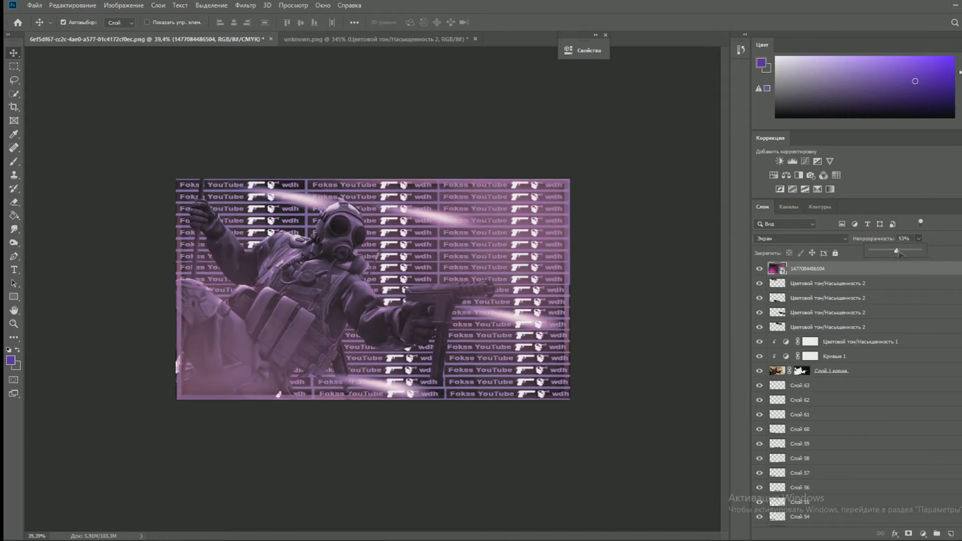
{"action": "key", "text": "ctrl+t"}
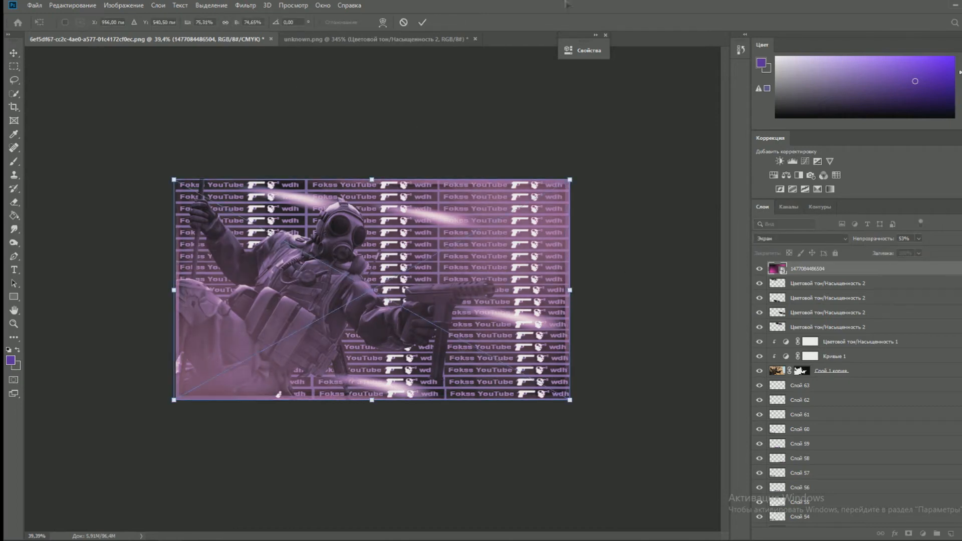
{"action": "left_click", "coordinate": [570, 179]}
{"action": "left_click_drag", "start_coordinate": [571, 179], "coordinate": [570, 178]}
{"action": "key", "text": "Return"}
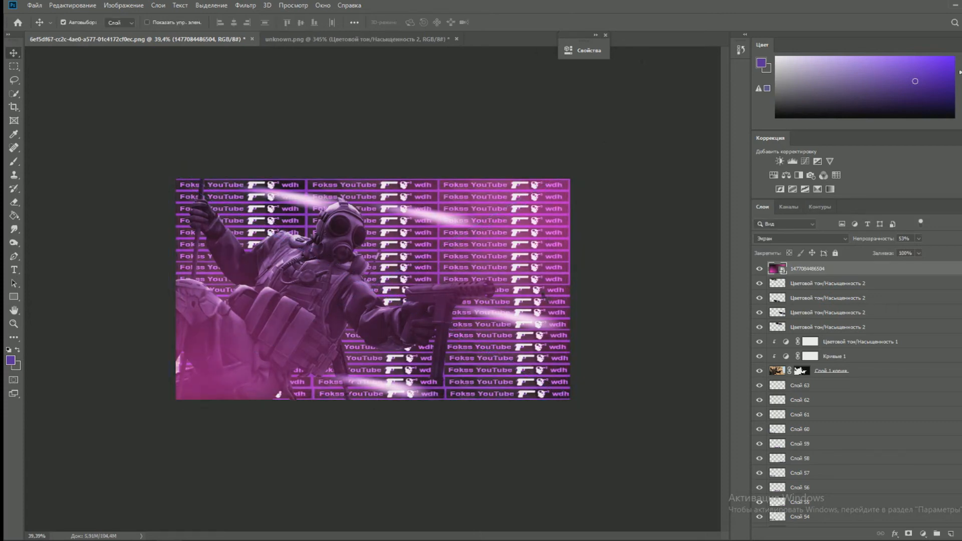
- Delete the four light streak layers beneath the pink overlay
{"action": "left_click", "coordinate": [832, 290]}
{"action": "left_click", "coordinate": [832, 327], "text": "shift"}
{"action": "key", "text": "Delete"}
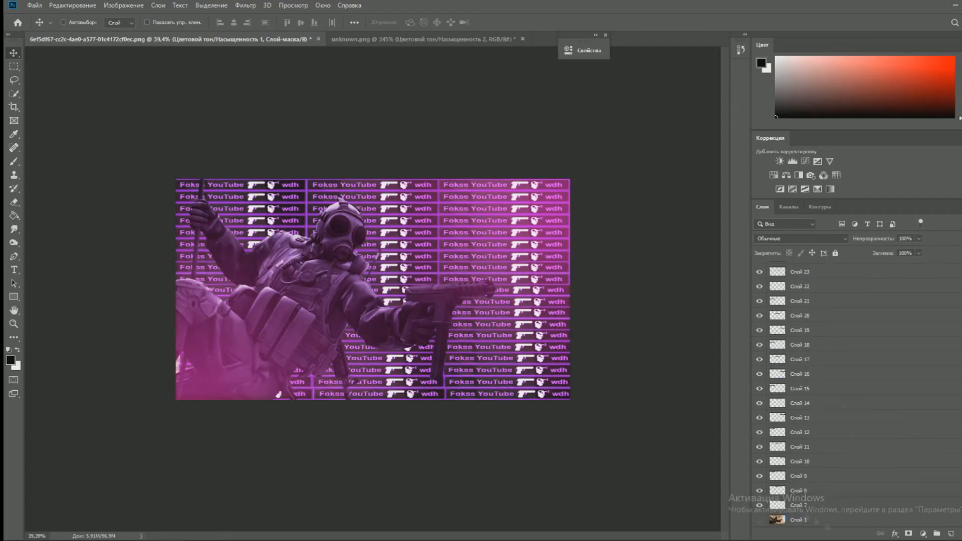
- Merge a duplicate set of all the banner layers, Слой 7 through Слой 63, into a single layer below the soldier
{"action": "left_click", "coordinate": [813, 506]}
{"action": "left_click", "coordinate": [813, 491], "text": "shift"}
{"action": "left_click", "coordinate": [818, 403], "text": "shift"}
{"action": "left_click", "coordinate": [819, 374], "text": "shift"}
{"action": "left_click", "coordinate": [818, 316]}
{"action": "left_click", "coordinate": [817, 345], "text": "shift"}
{"action": "left_click", "coordinate": [807, 505]}
{"action": "left_click", "coordinate": [801, 460], "text": "shift"}
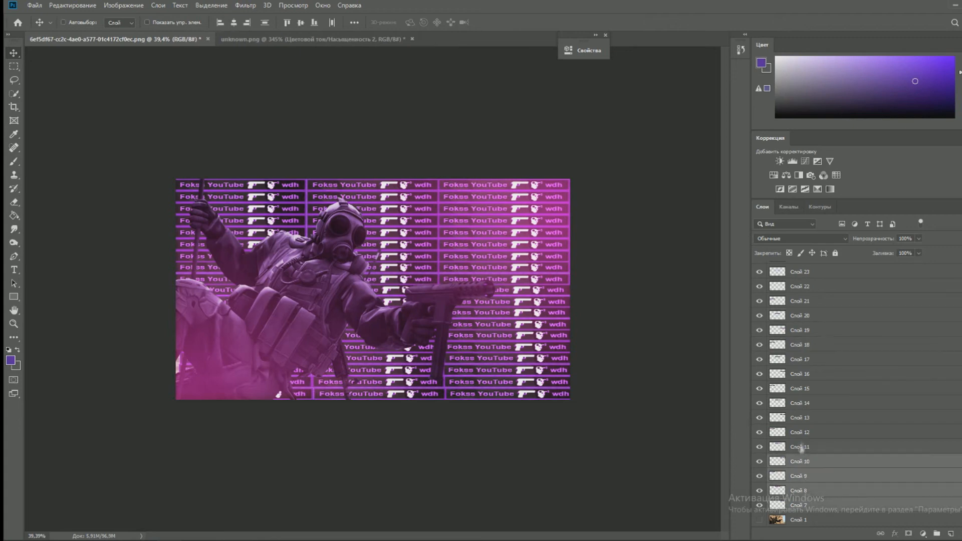
{"action": "left_click_drag", "start_coordinate": [801, 449], "coordinate": [798, 335]}
{"action": "right_click", "coordinate": [801, 329]}
{"action": "left_click", "coordinate": [830, 407]}
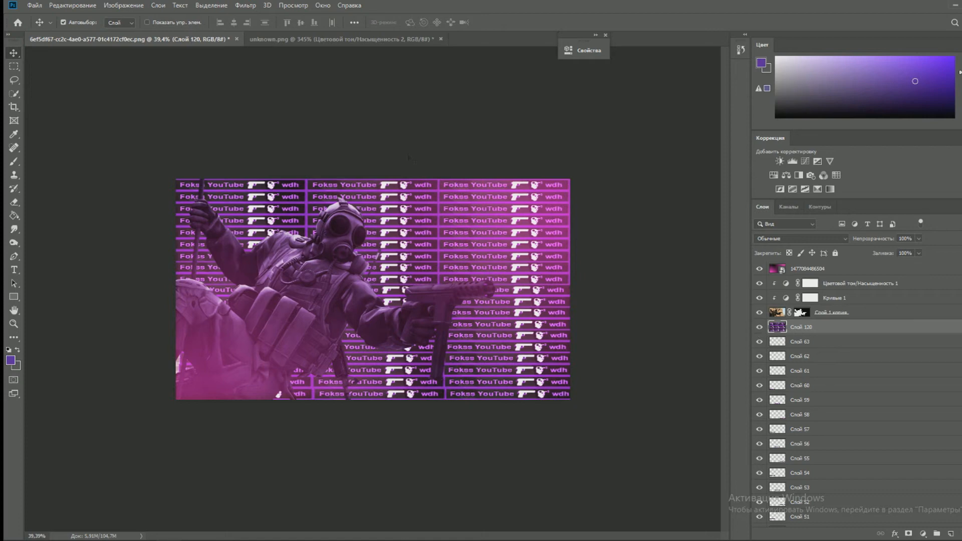
- Try enlarging and slightly tilting the merged banner layer Слой 120 with a free transform
{"action": "left_click", "coordinate": [70, 5]}
{"action": "mouse_move", "coordinate": [129, 242]}
{"action": "left_click", "coordinate": [300, 252]}
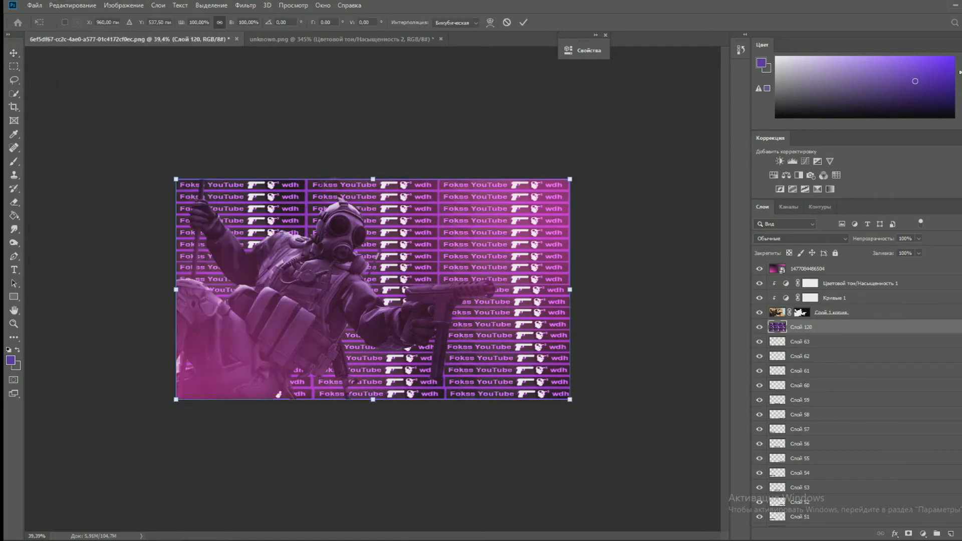
{"action": "left_click", "coordinate": [605, 35]}
{"action": "key", "text": "Return"}
{"action": "key", "text": "ctrl+t"}
{"action": "left_click_drag", "start_coordinate": [172, 176], "coordinate": [157, 168]}
{"action": "left_click_drag", "start_coordinate": [581, 416], "coordinate": [589, 408]}
{"action": "left_click_drag", "start_coordinate": [537, 383], "coordinate": [550, 382]}
{"action": "key", "text": "Return"}
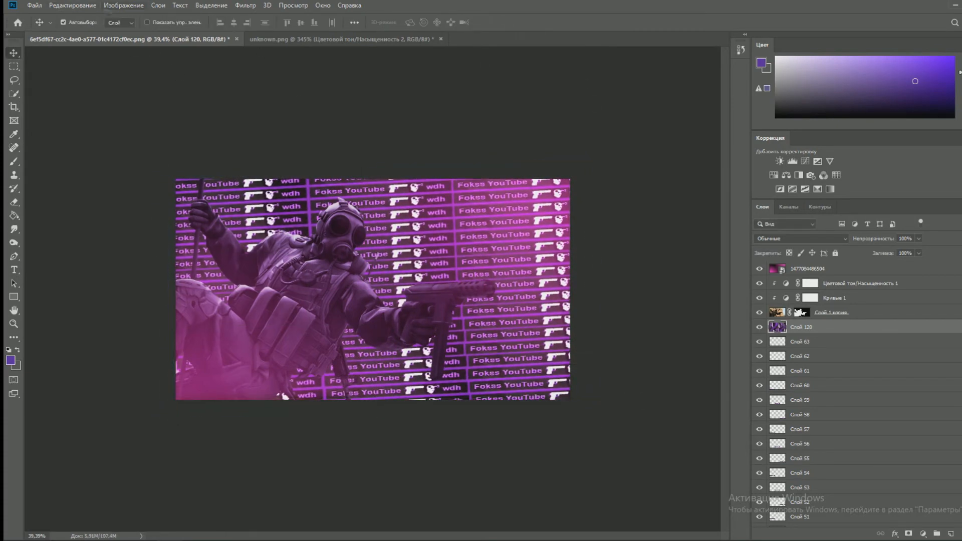
- Try to warp the merged banner layer into a curved perspective behind the soldier
{"action": "left_click", "coordinate": [72, 5]}
{"action": "mouse_move", "coordinate": [100, 243]}
{"action": "left_click", "coordinate": [268, 303]}
{"action": "left_click_drag", "start_coordinate": [312, 160], "coordinate": [249, 166]}
{"action": "left_click_drag", "start_coordinate": [460, 421], "coordinate": [401, 268]}
{"action": "key", "text": "Return"}
- Undo the transforms of the merged banner layer
{"action": "scroll", "coordinate": [802, 346], "scroll_direction": "down", "scroll_amount": 3}
{"action": "scroll", "coordinate": [802, 346], "scroll_direction": "up", "scroll_amount": 3}
{"action": "left_click", "coordinate": [801, 327]}
{"action": "left_click", "coordinate": [801, 341], "text": "ctrl"}
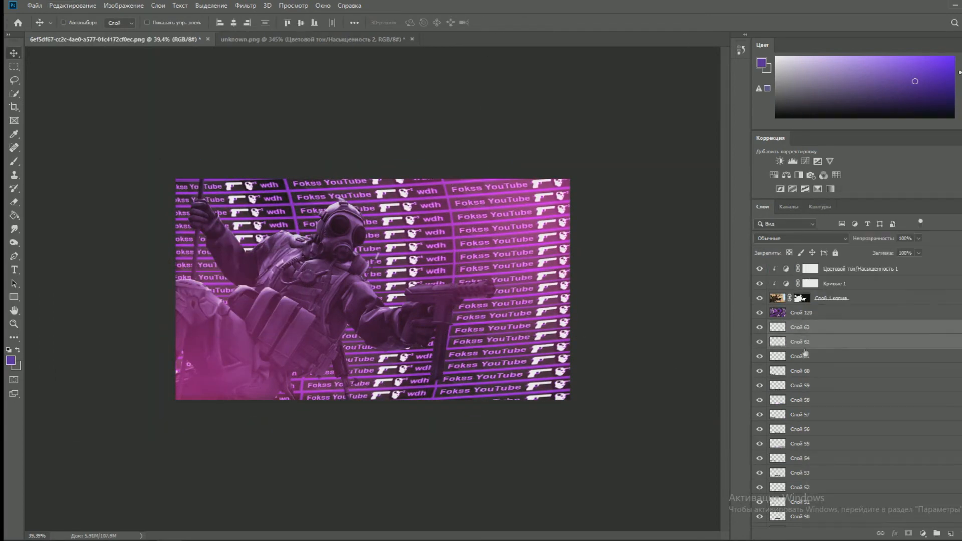
{"action": "left_click", "coordinate": [802, 356], "text": "ctrl"}
{"action": "key", "text": "ctrl+z"}
{"action": "left_click", "coordinate": [35, 5]}
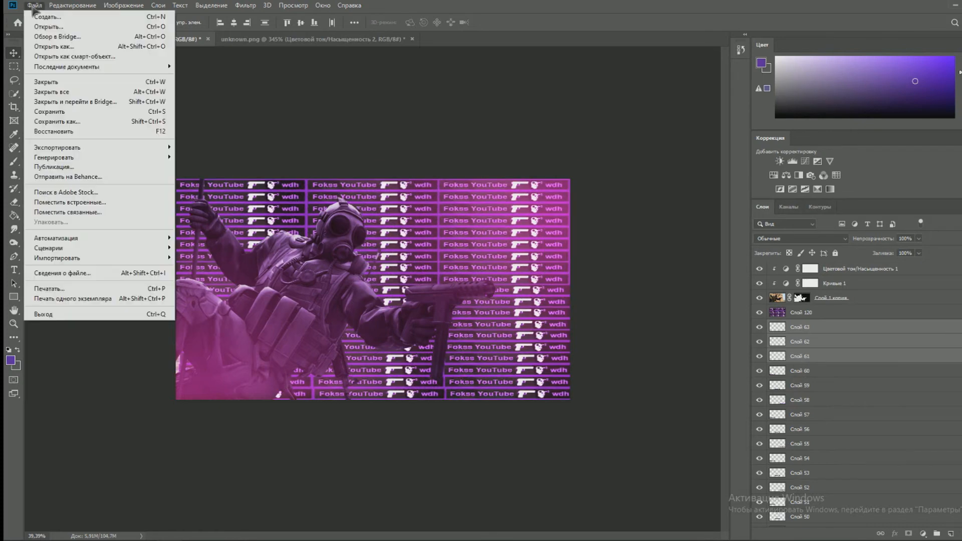
{"action": "mouse_move", "coordinate": [72, 7]}
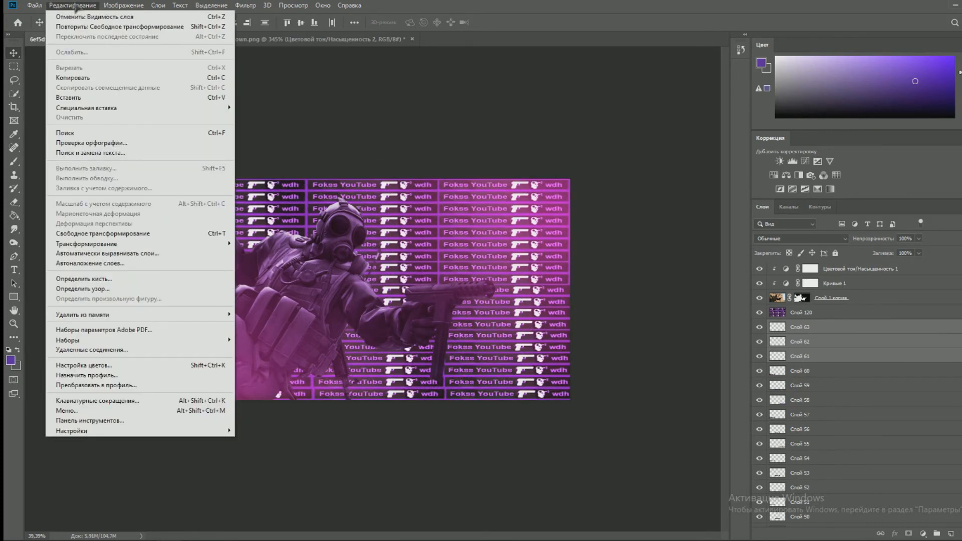
{"action": "left_click", "coordinate": [110, 422]}
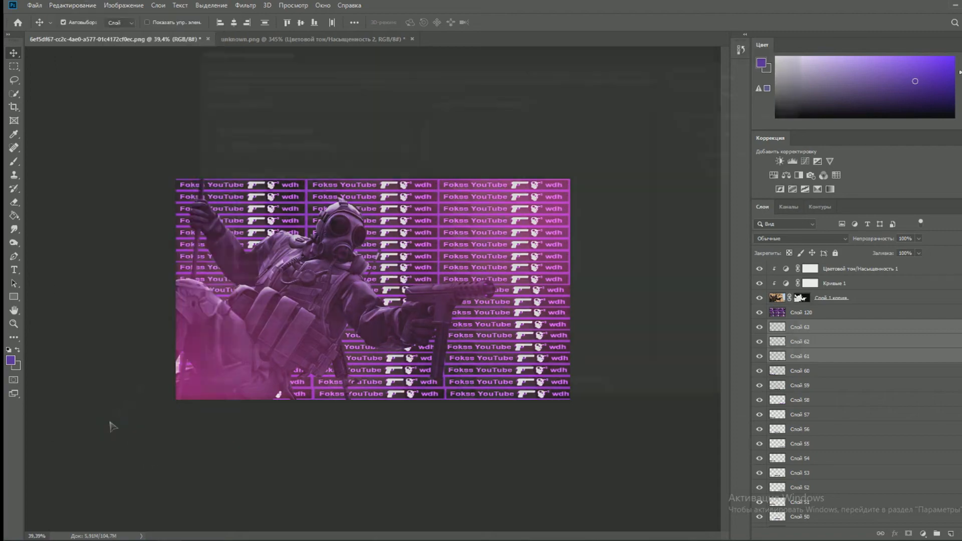
{"action": "left_click", "coordinate": [734, 90]}
- Enlarge and tilt the merged banner layer Слой 120, and warp it so the rows curve behind the soldier
{"action": "key", "text": "ctrl+t"}
{"action": "left_click_drag", "start_coordinate": [602, 423], "coordinate": [614, 396]}
{"action": "left_click_drag", "start_coordinate": [150, 167], "coordinate": [172, 177]}
{"action": "left_click", "coordinate": [489, 22]}
{"action": "left_click_drag", "start_coordinate": [381, 236], "coordinate": [446, 244]}
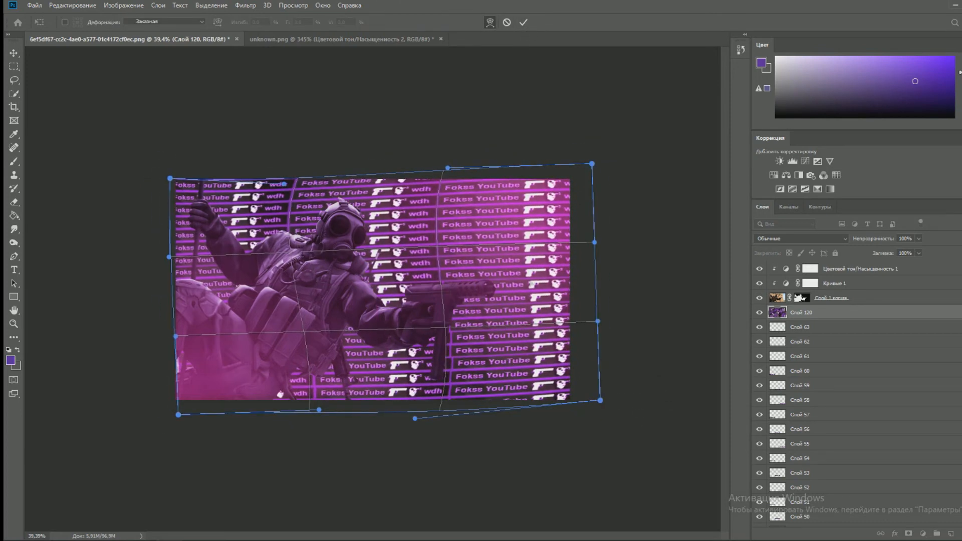
{"action": "key", "text": "Return"}
- Duplicate the soldier layer and give the copy a wide Умножение drop shadow with 100% opacity, 45° angle and 8% spread
{"action": "left_click", "coordinate": [781, 301]}
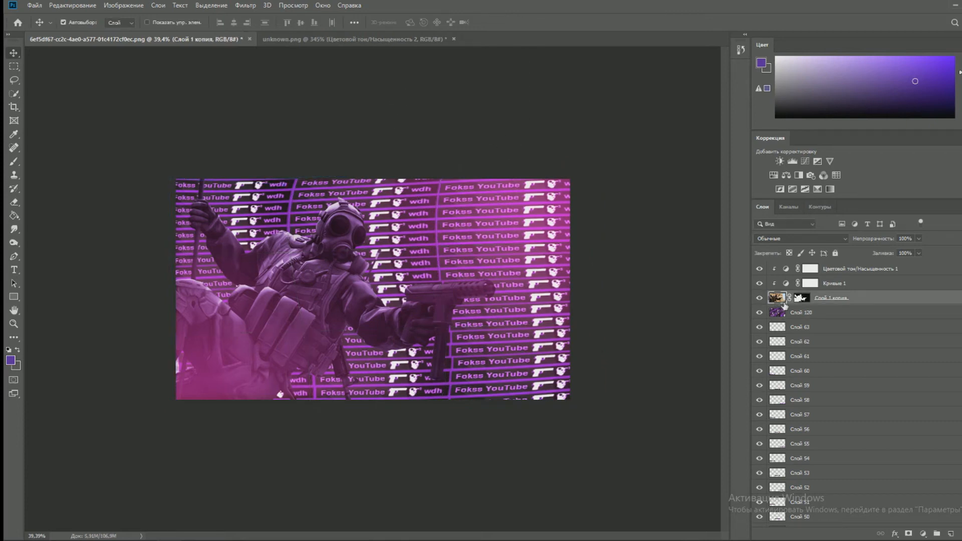
{"action": "key", "text": "ctrl+j"}
{"action": "double_click", "coordinate": [882, 315]}
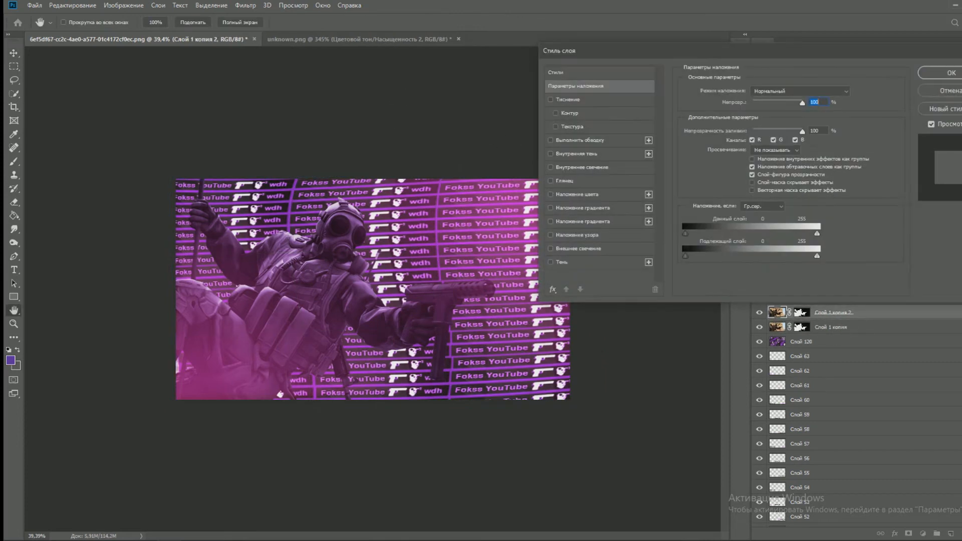
{"action": "left_click", "coordinate": [561, 262]}
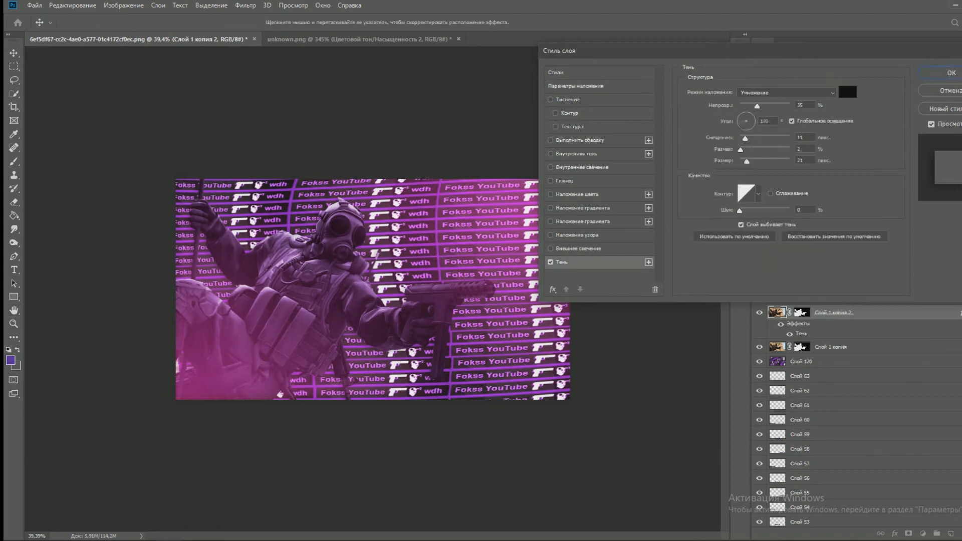
{"action": "type", "text": "45"}
{"action": "mouse_move", "coordinate": [746, 138]}
{"action": "left_mouse_down"}
{"action": "mouse_move", "coordinate": [791, 162]}
{"action": "mouse_move", "coordinate": [790, 140]}
{"action": "mouse_move", "coordinate": [743, 139]}
{"action": "mouse_move", "coordinate": [737, 151]}
{"action": "left_mouse_up"}
{"action": "left_click_drag", "start_coordinate": [743, 139], "coordinate": [750, 139]}
{"action": "left_click_drag", "start_coordinate": [756, 106], "coordinate": [789, 105]}
{"action": "left_click_drag", "start_coordinate": [752, 138], "coordinate": [744, 150]}
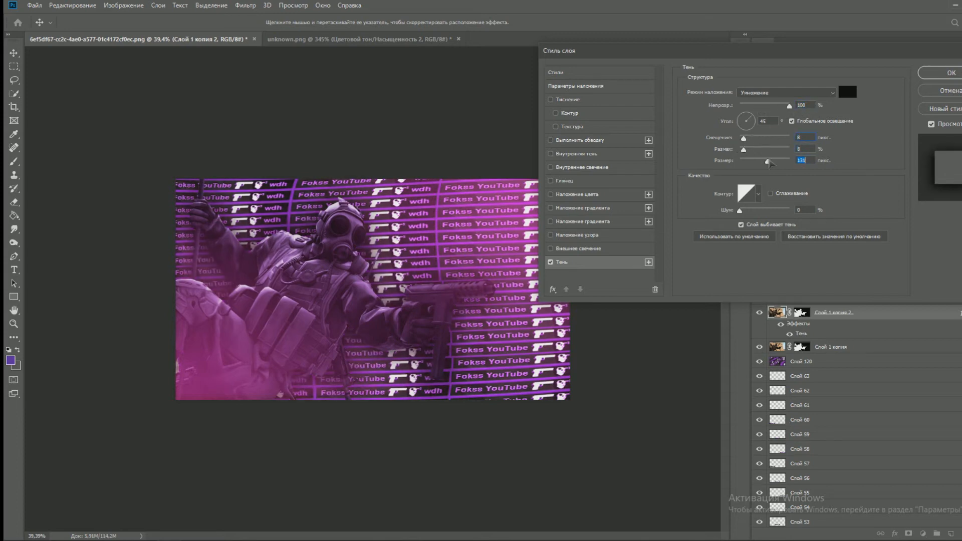
{"action": "left_click", "coordinate": [940, 76]}
- Try an inner glow on the soldier copy in a magenta sampled from the artwork, with 100% opacity, size 38 and range 1%
{"action": "double_click", "coordinate": [873, 315]}
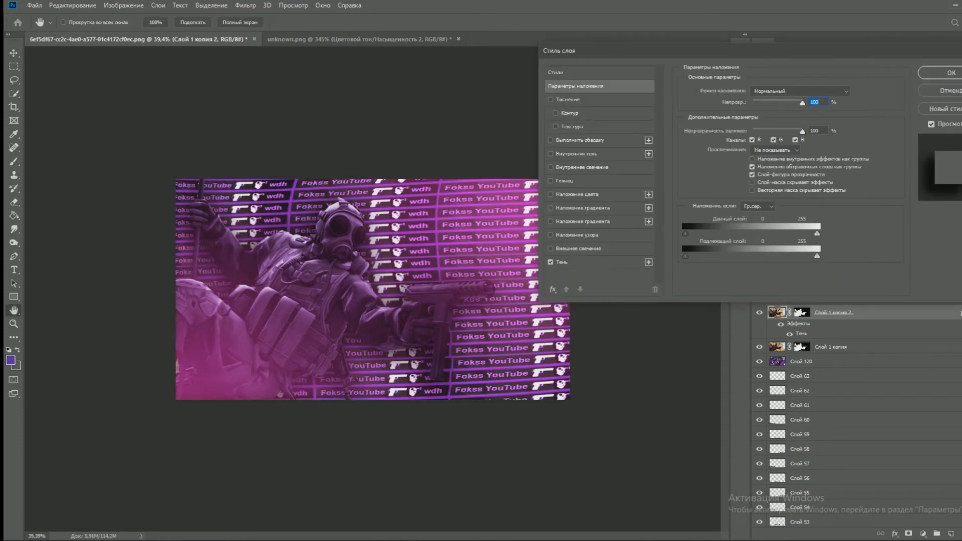
{"action": "left_click", "coordinate": [579, 248]}
{"action": "left_click", "coordinate": [551, 154]}
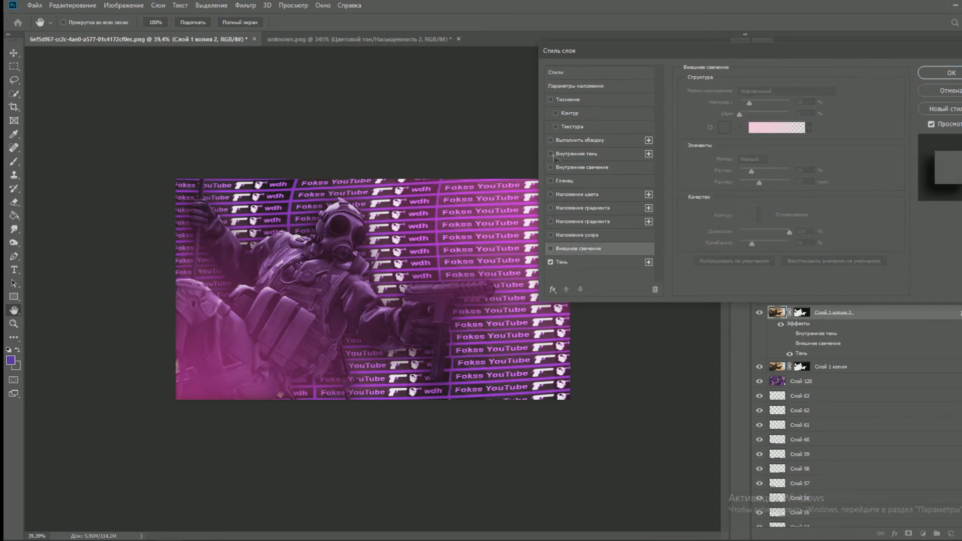
{"action": "left_click", "coordinate": [581, 167]}
{"action": "left_click", "coordinate": [724, 127]}
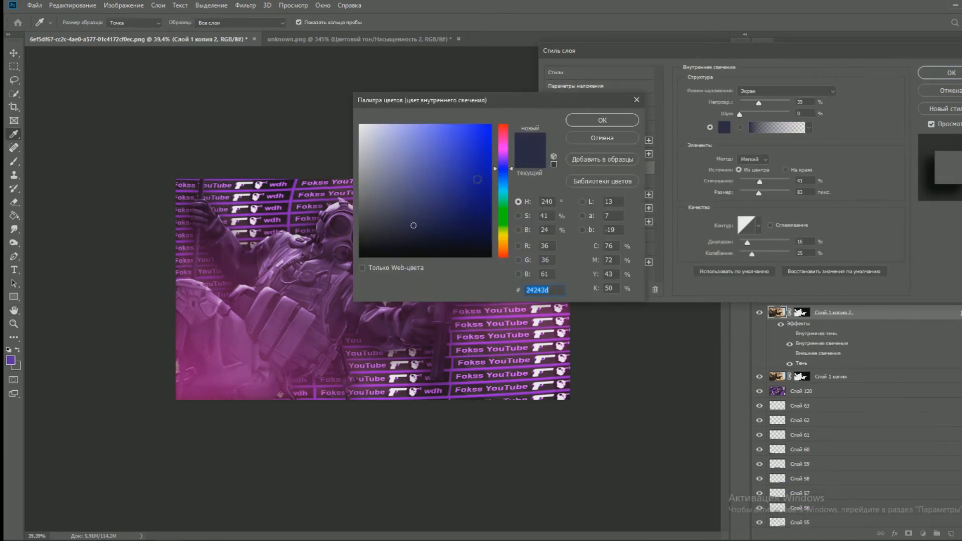
{"action": "left_click", "coordinate": [258, 305]}
{"action": "left_click", "coordinate": [602, 121]}
{"action": "left_click_drag", "start_coordinate": [758, 193], "coordinate": [719, 188]}
{"action": "left_click_drag", "start_coordinate": [772, 243], "coordinate": [761, 243]}
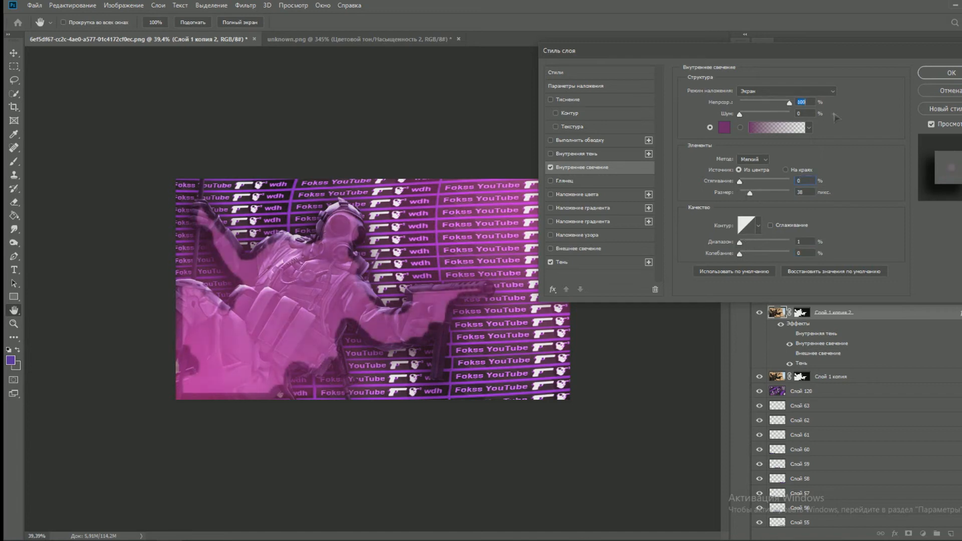
{"action": "left_click", "coordinate": [550, 166]}
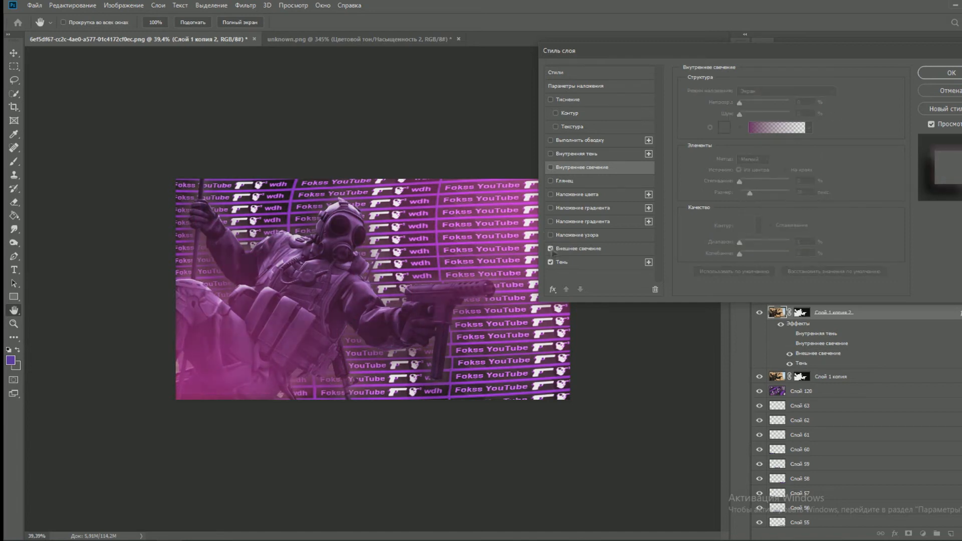
{"action": "key", "text": "Return"}
- Compare the artwork with each of the two soldier layers hidden and shown
{"action": "left_click", "coordinate": [759, 346]}
{"action": "left_click", "coordinate": [759, 347]}
{"action": "left_click", "coordinate": [759, 312]}
{"action": "left_click", "coordinate": [759, 312]}
{"action": "left_click", "coordinate": [759, 312]}
{"action": "left_click", "coordinate": [759, 312]}
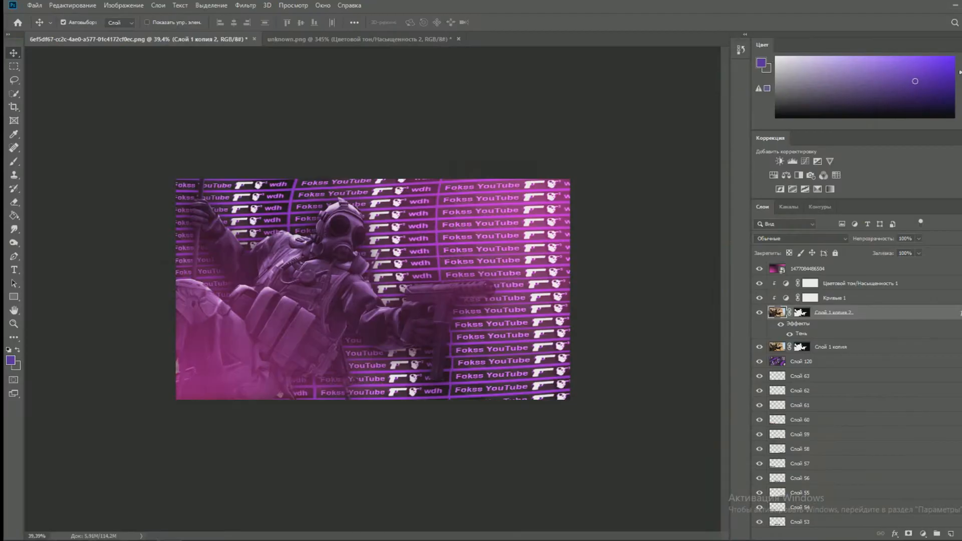
- Try the light8 image as an overlay above the soldier copy in the Экран blend mode
{"action": "key", "text": "alt+Tab"}
{"action": "scroll", "coordinate": [530, 316], "scroll_direction": "up", "scroll_amount": 10}
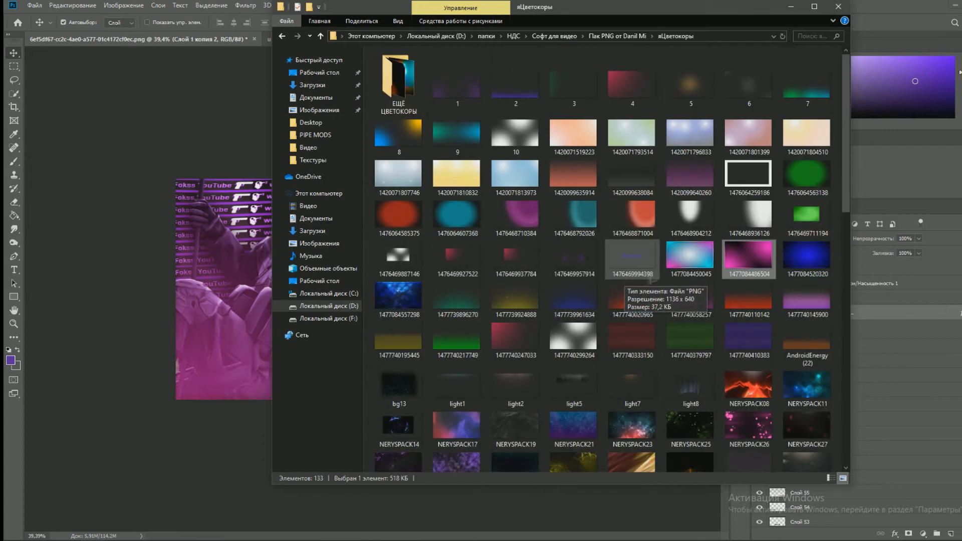
{"action": "left_click_drag", "start_coordinate": [690, 386], "coordinate": [226, 281]}
{"action": "left_click_drag", "start_coordinate": [677, 313], "coordinate": [591, 293]}
{"action": "key", "text": "Return"}
{"action": "left_click", "coordinate": [800, 238]}
{"action": "left_click", "coordinate": [800, 239]}
{"action": "left_click", "coordinate": [781, 329]}
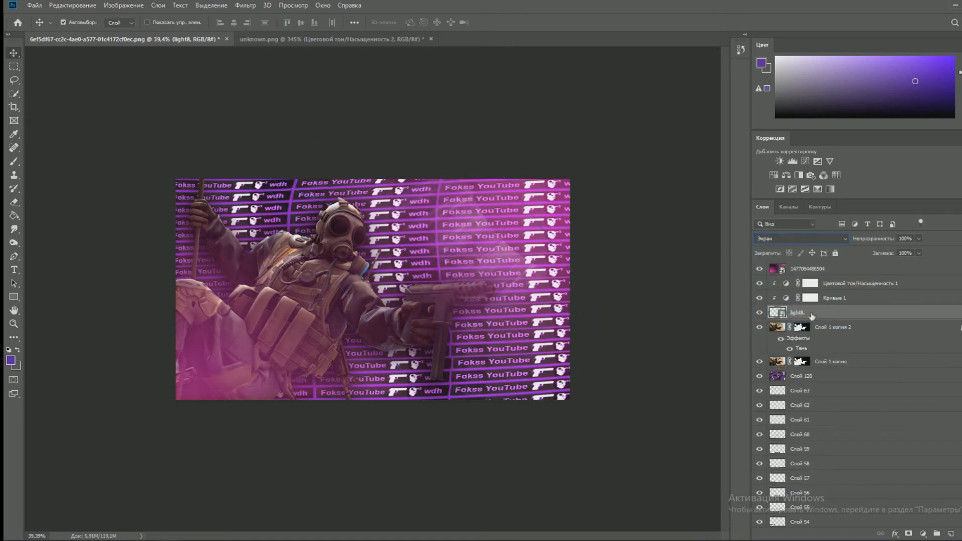
{"action": "key", "text": "Delete"}
- Place the image 10 above the soldier copy, scaled to about 49% over the banners beside the mask
{"action": "key", "text": "alt+Tab"}
{"action": "double_click", "coordinate": [397, 76]}
{"action": "key", "text": "alt+Left"}
{"action": "left_click_drag", "start_coordinate": [519, 158], "coordinate": [230, 225]}
{"action": "left_click_drag", "start_coordinate": [364, 246], "coordinate": [380, 240]}
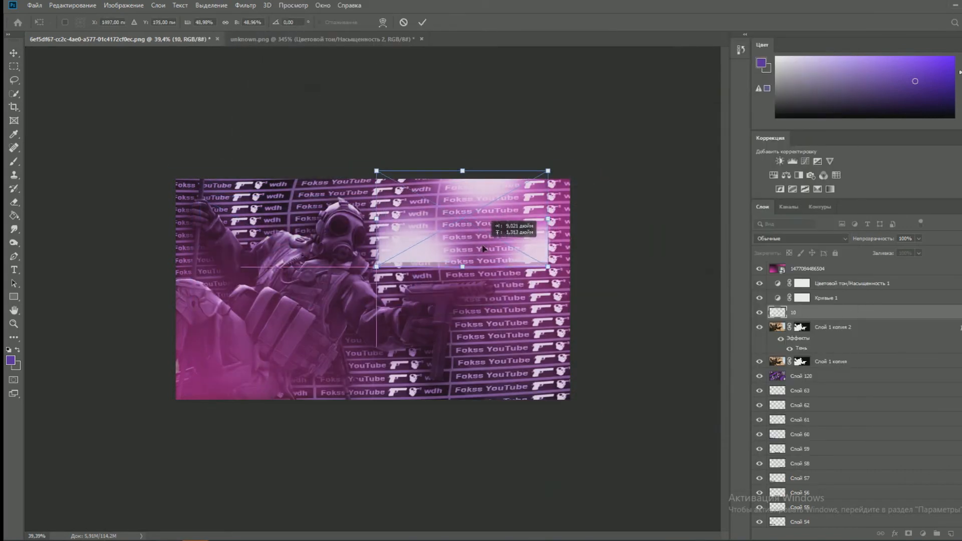
{"action": "left_click_drag", "start_coordinate": [484, 249], "coordinate": [481, 248]}
{"action": "left_click", "coordinate": [424, 22]}
- Try to copy a rectangular selection of the image 10 overlay to a new layer
{"action": "key", "text": "m"}
{"action": "left_click_drag", "start_coordinate": [359, 212], "coordinate": [457, 288]}
{"action": "right_click", "coordinate": [398, 254]}
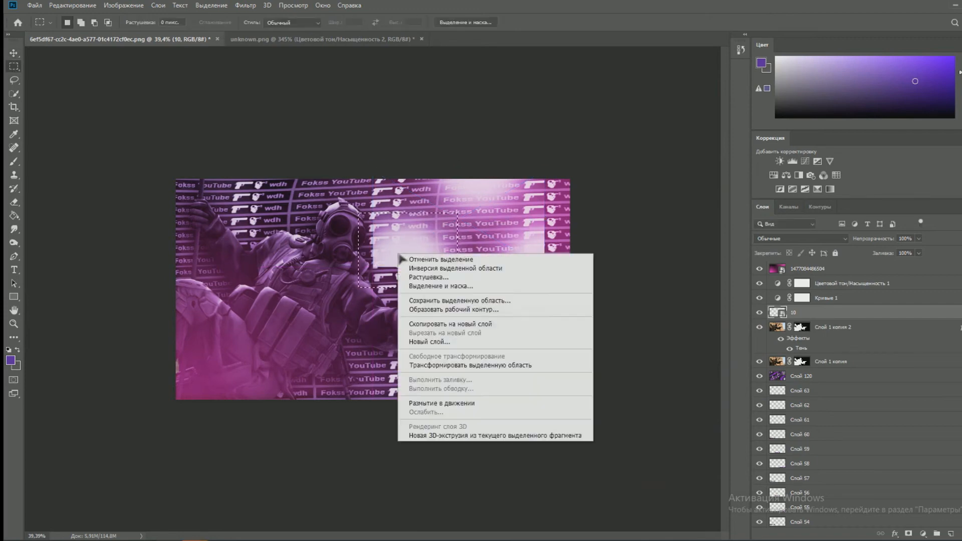
{"action": "left_click", "coordinate": [434, 324]}
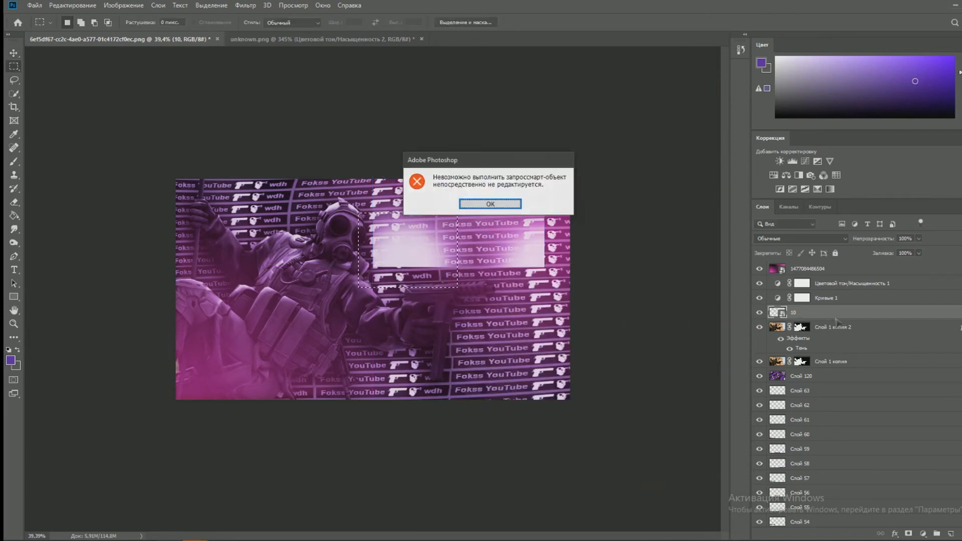
{"action": "key", "text": "Return"}
- Try the Экран blend mode on the image 10 overlay and delete that layer
{"action": "left_click", "coordinate": [801, 239]}
{"action": "left_click", "coordinate": [772, 327]}
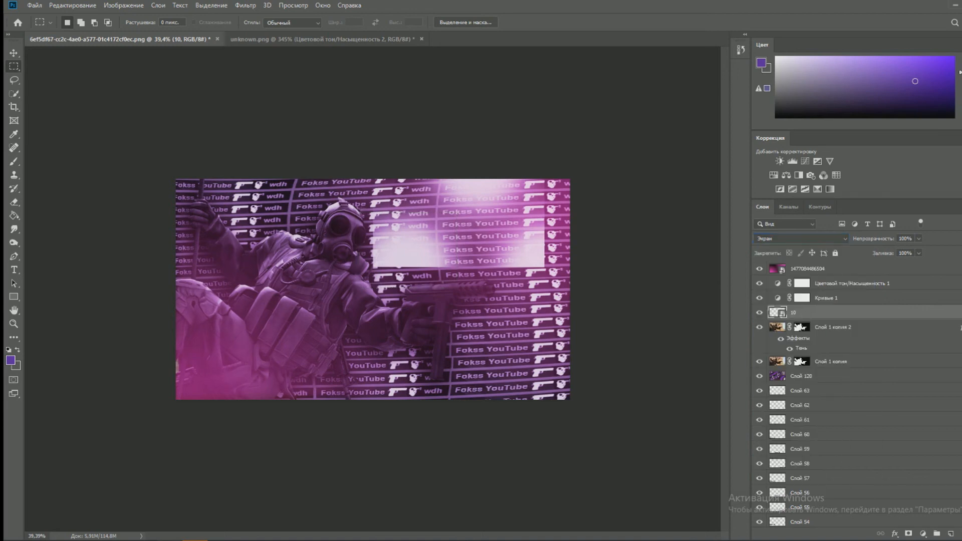
{"action": "left_click", "coordinate": [73, 5]}
{"action": "key", "text": "Escape"}
{"action": "key", "text": "v"}
{"action": "mouse_move", "coordinate": [404, 250]}
{"action": "left_mouse_down"}
{"action": "mouse_move", "coordinate": [400, 269]}
{"action": "mouse_move", "coordinate": [399, 244]}
{"action": "left_mouse_up"}
{"action": "left_click", "coordinate": [380, 184]}
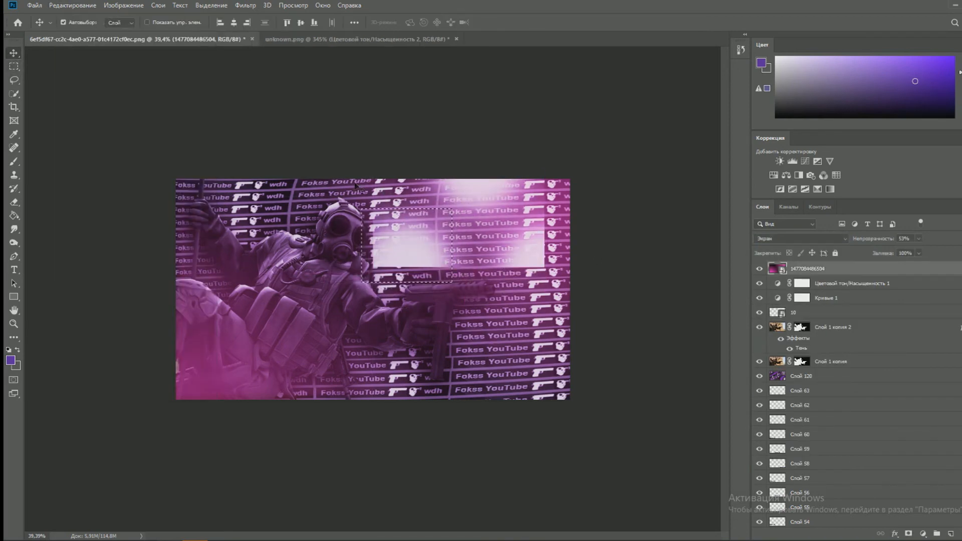
{"action": "left_click", "coordinate": [802, 313]}
{"action": "key", "text": "Delete"}
{"action": "key", "text": "alt+Tab"}
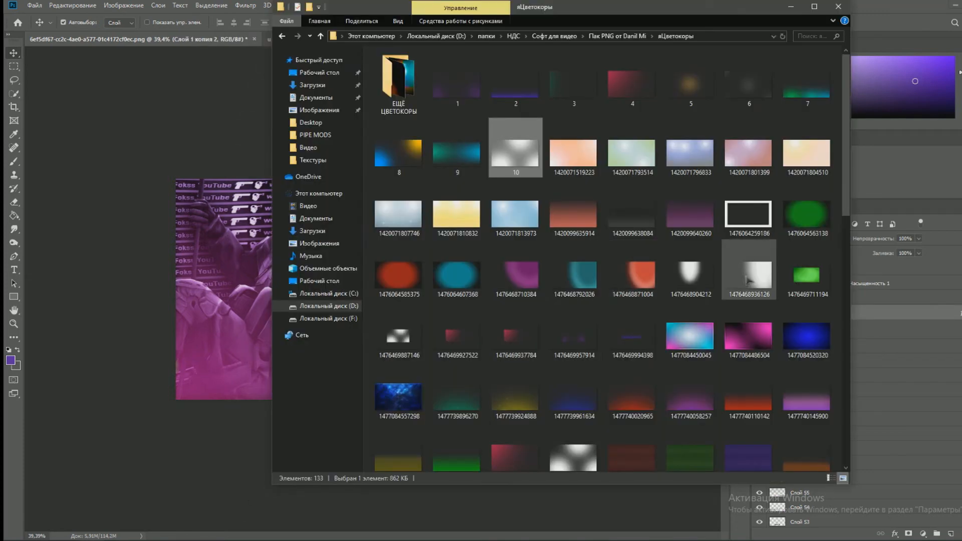
{"action": "double_click", "coordinate": [689, 152]}
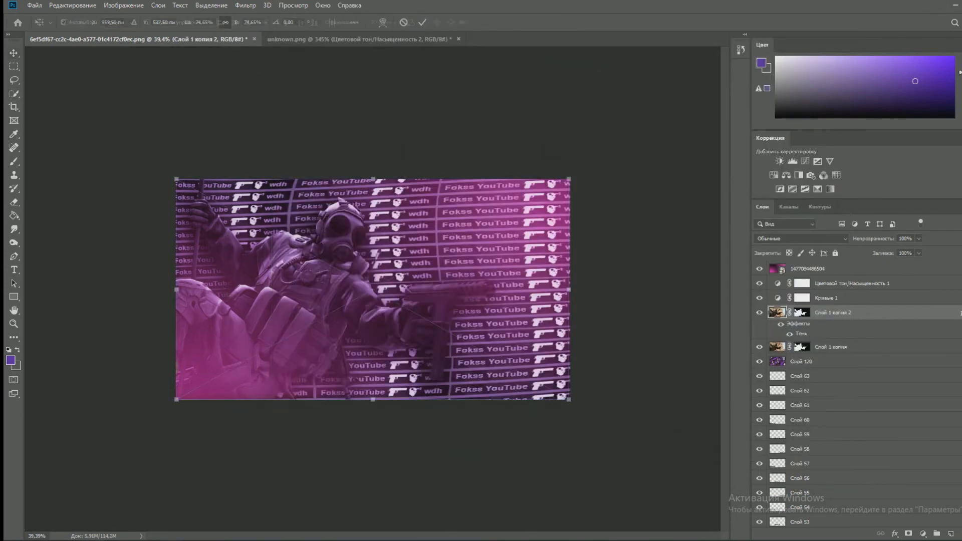
{"action": "left_click", "coordinate": [800, 238]}
{"action": "left_click", "coordinate": [782, 329]}
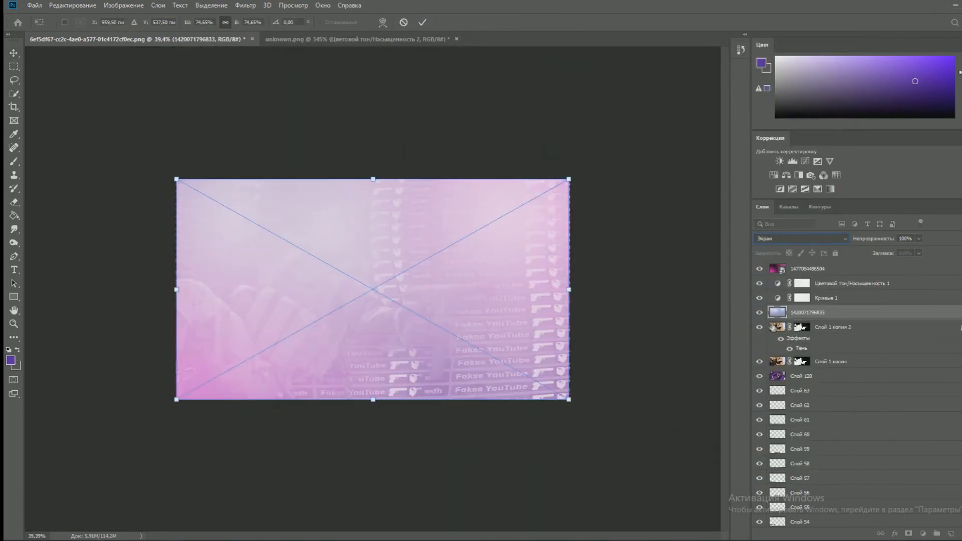
{"action": "left_click", "coordinate": [423, 22]}
{"action": "left_click", "coordinate": [919, 239]}
{"action": "left_click_drag", "start_coordinate": [922, 251], "coordinate": [885, 251]}
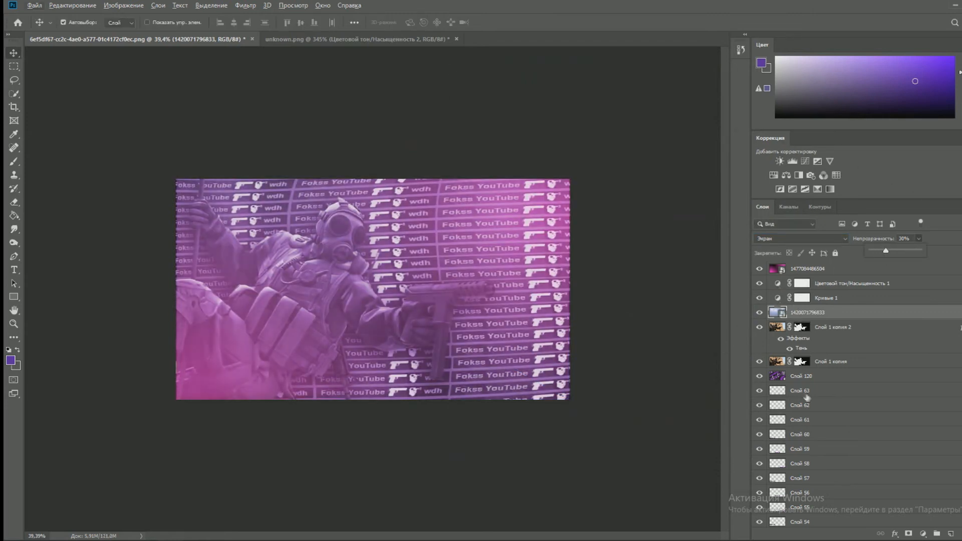
{"action": "left_click", "coordinate": [775, 319], "text": "alt"}
{"action": "left_click", "coordinate": [779, 305], "text": "alt"}
{"action": "left_click", "coordinate": [785, 290], "text": "alt"}
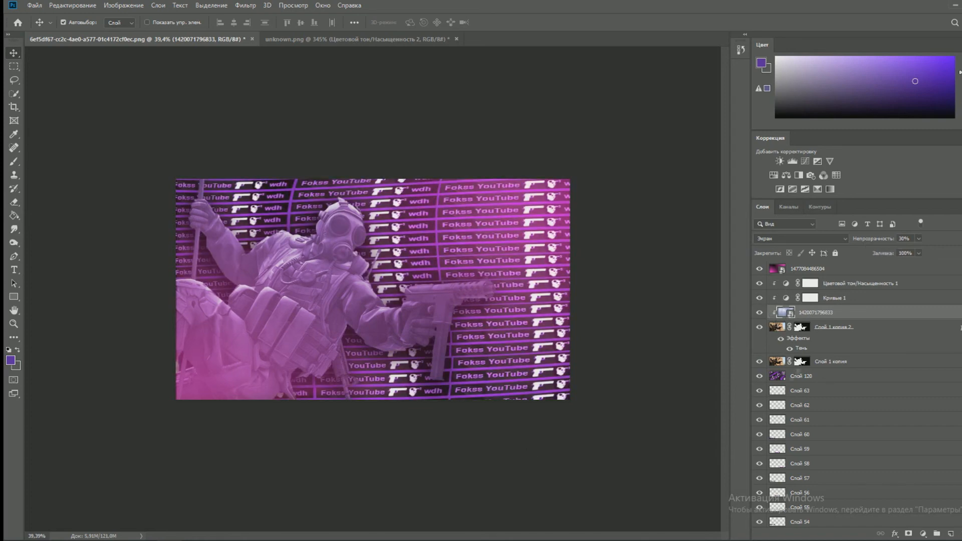
{"action": "left_click", "coordinate": [775, 320], "text": "alt"}
{"action": "left_click", "coordinate": [760, 312]}
{"action": "left_click", "coordinate": [760, 312]}
{"action": "left_click", "coordinate": [760, 314]}
{"action": "left_click", "coordinate": [760, 314]}
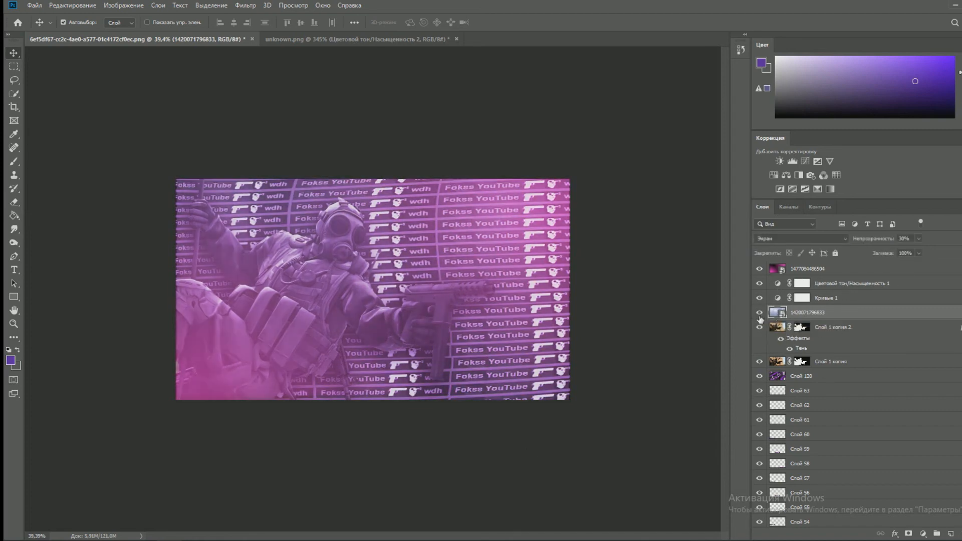
{"action": "left_click", "coordinate": [760, 313]}
{"action": "left_click", "coordinate": [759, 314]}
{"action": "left_click", "coordinate": [759, 314]}
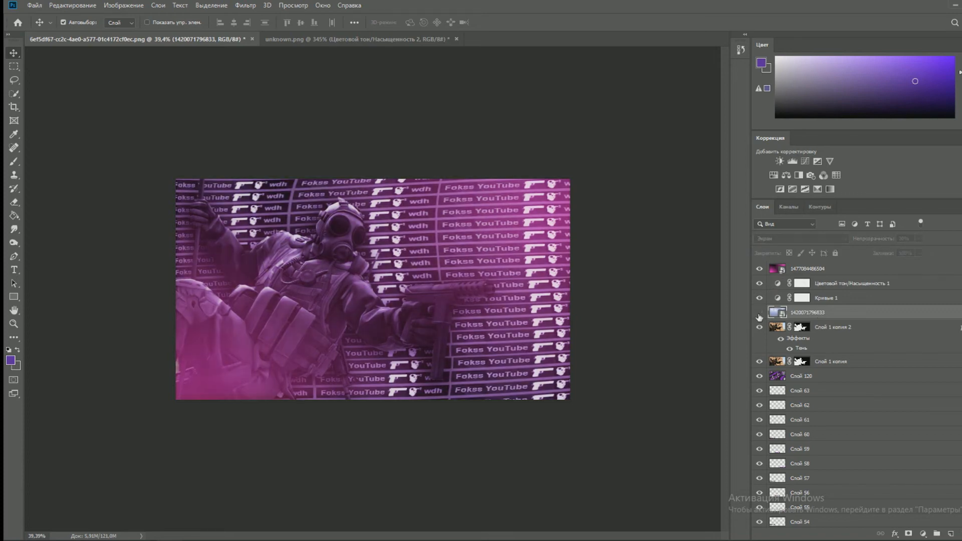
{"action": "key", "text": "Delete"}
{"action": "left_click", "coordinate": [779, 305], "text": "alt"}
{"action": "left_click", "coordinate": [778, 289], "text": "alt"}
- Paint soft white spots over both gas mask lenses on a new layer, using a smaller brush for the second lens
{"action": "scroll", "coordinate": [379, 269], "scroll_direction": "up", "scroll_amount": 1}
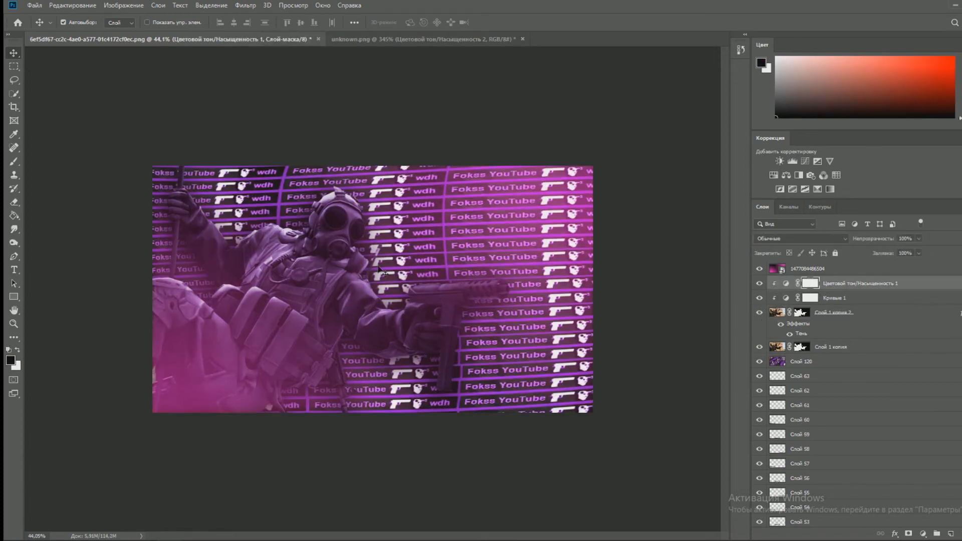
{"action": "key", "text": "ctrl+shift+n"}
{"action": "key", "text": "Return"}
{"action": "scroll", "coordinate": [290, 167], "scroll_direction": "up", "scroll_amount": 5}
{"action": "scroll", "coordinate": [289, 167], "scroll_direction": "up", "scroll_amount": 3}
{"action": "key", "text": "b"}
{"action": "key", "text": "x"}
{"action": "left_click", "coordinate": [364, 170]}
{"action": "left_click", "coordinate": [365, 169]}
{"action": "key", "text": "bracketleft"}
{"action": "key", "text": "bracketleft"}
{"action": "key", "text": "bracketleft"}
{"action": "key", "text": "bracketleft"}
{"action": "key", "text": "bracketleft"}
{"action": "left_click", "coordinate": [501, 215]}
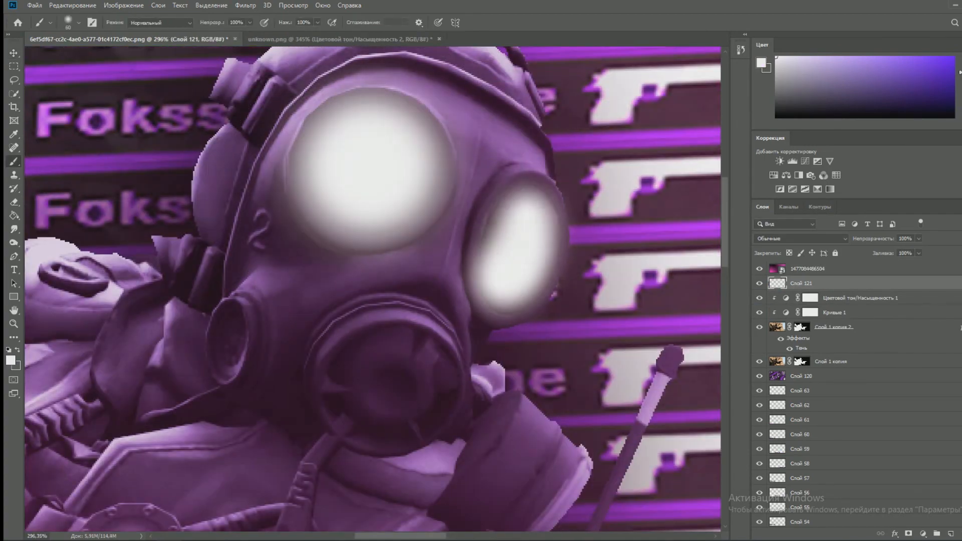
{"action": "left_click", "coordinate": [501, 216]}
- Apply the Размытие в движении filter to the white lens spots with a distance of 35 pixels
{"action": "scroll", "coordinate": [339, 193], "scroll_direction": "down", "scroll_amount": 9}
{"action": "left_click", "coordinate": [245, 5]}
{"action": "left_click", "coordinate": [245, 5]}
{"action": "left_click", "coordinate": [293, 5]}
{"action": "mouse_move", "coordinate": [245, 5]}
{"action": "mouse_move", "coordinate": [303, 159]}
{"action": "left_click", "coordinate": [416, 172]}
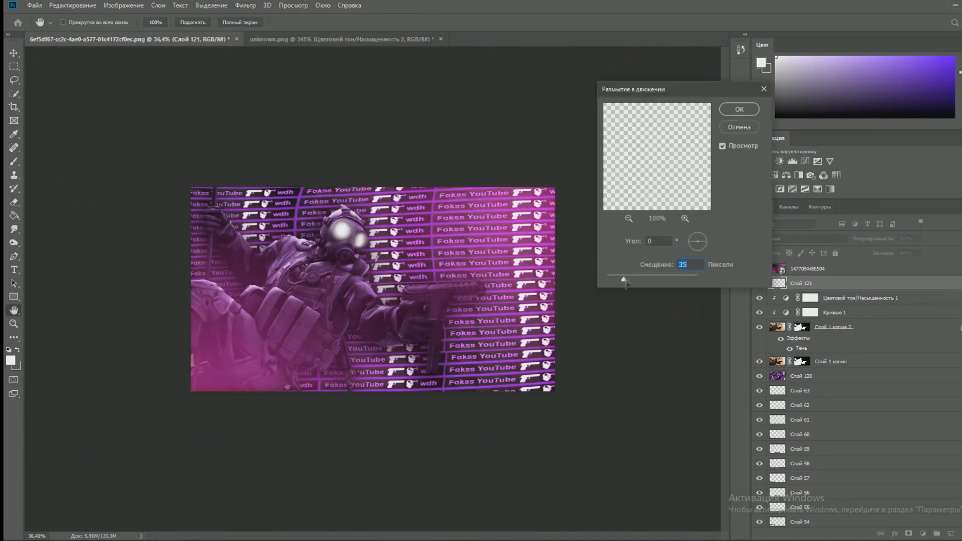
{"action": "left_click", "coordinate": [697, 242]}
{"action": "left_click", "coordinate": [740, 114]}
- Apply a second blur filter to the white lens spots to soften their glow
{"action": "left_click", "coordinate": [245, 5]}
{"action": "left_click", "coordinate": [416, 184]}
{"action": "left_click_drag", "start_coordinate": [626, 423], "coordinate": [602, 423]}
{"action": "key", "text": "Return"}
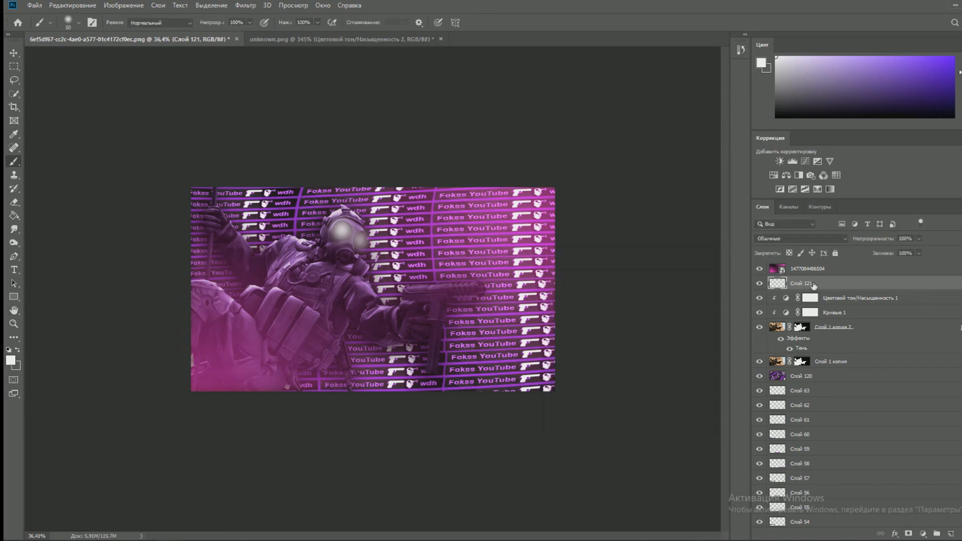
- Duplicate the lens glow layer twice to strengthen the glow
{"action": "key", "text": "ctrl+shift+alt+n"}
{"action": "key", "text": "ctrl+z"}
{"action": "key", "text": "ctrl+j"}
{"action": "key", "text": "ctrl+j"}
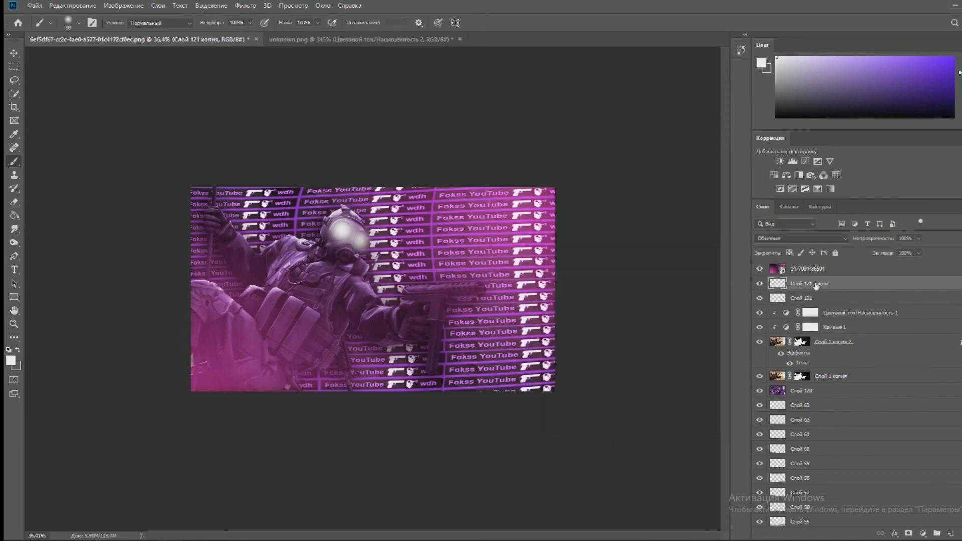
- Copy the Цветовой тон/Насыщенность 1 adjustment above each of the three lens glow layers and clip every copy to its glow
{"action": "left_click_drag", "start_coordinate": [832, 327], "coordinate": [802, 278]}
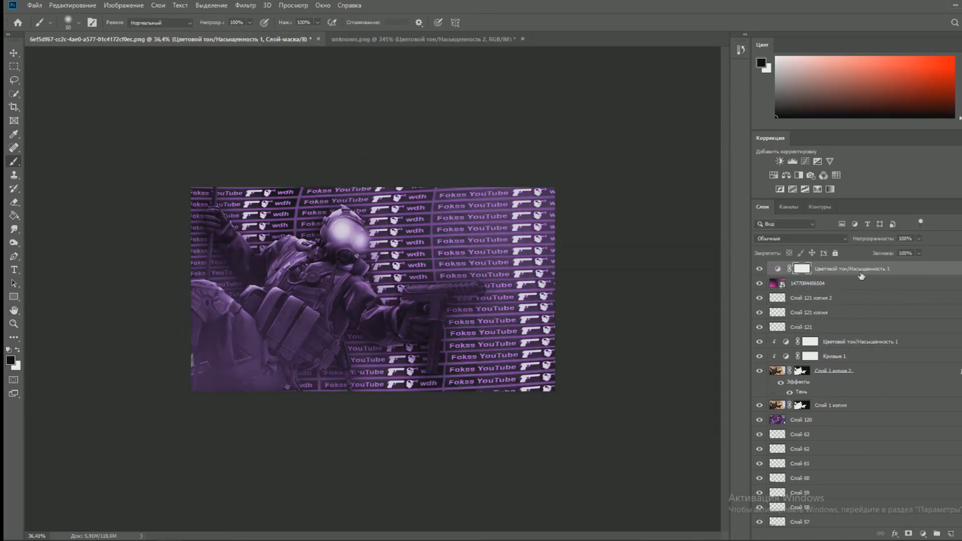
{"action": "key", "text": "ctrl+alt+g"}
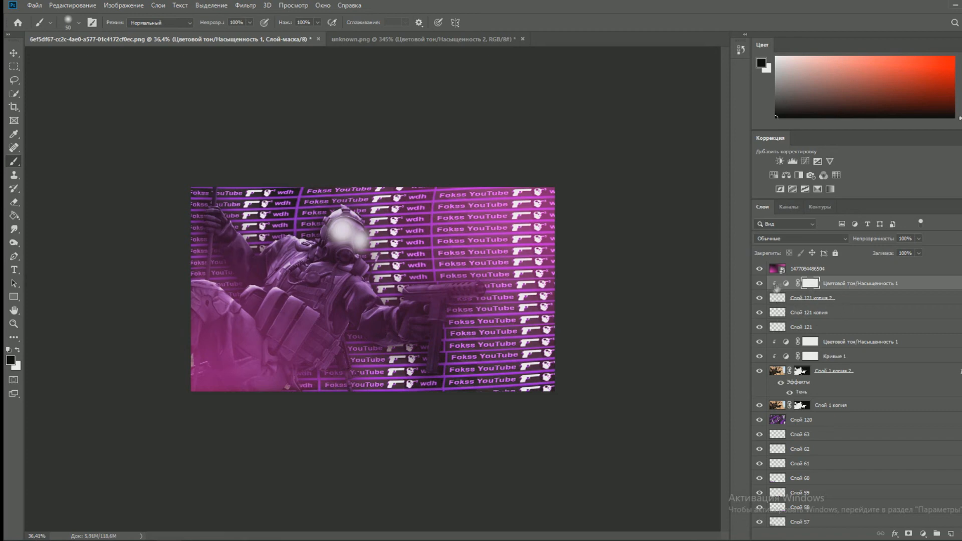
{"action": "left_click_drag", "start_coordinate": [786, 285], "coordinate": [784, 311]}
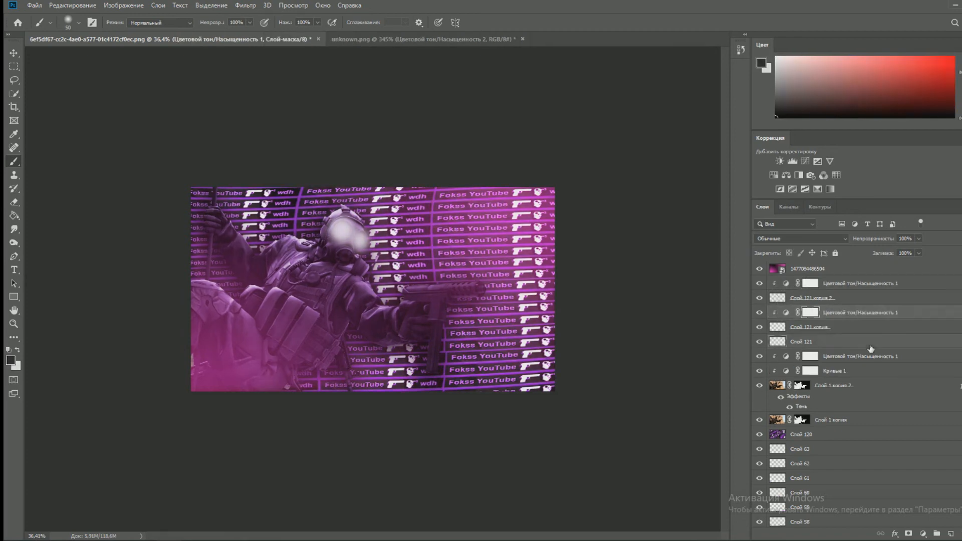
{"action": "left_click_drag", "start_coordinate": [871, 349], "coordinate": [780, 343]}
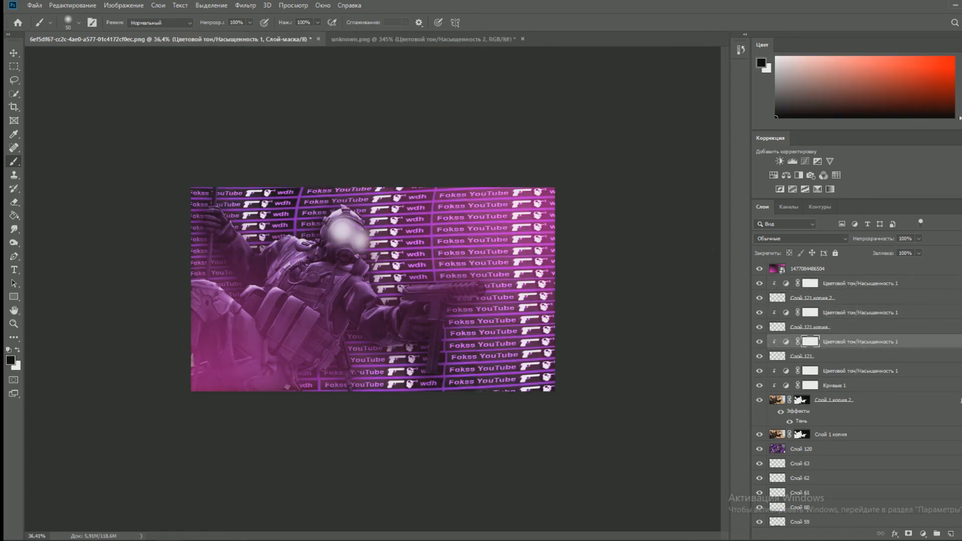
{"action": "left_click", "coordinate": [35, 5]}
{"action": "left_click", "coordinate": [35, 5]}
{"action": "scroll", "coordinate": [800, 375], "scroll_direction": "down", "scroll_amount": 3}
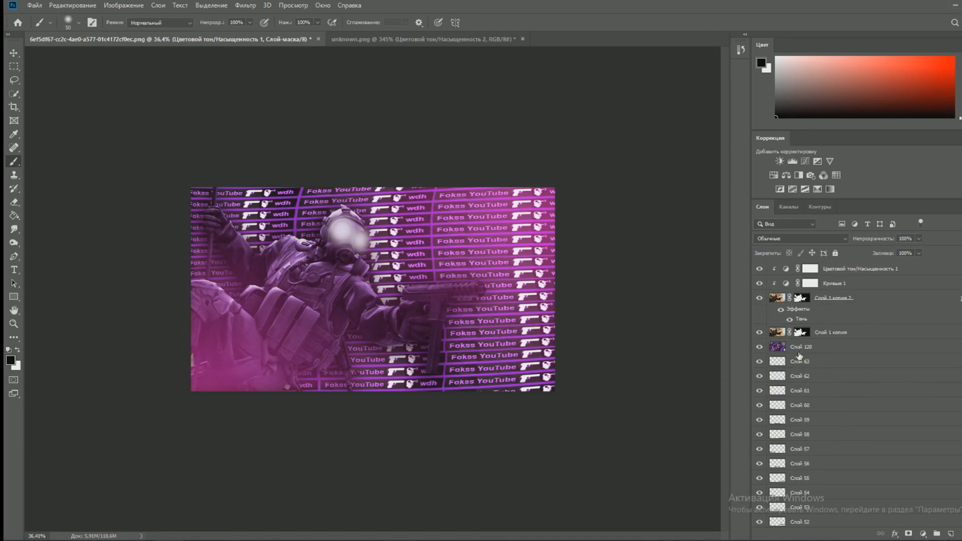
{"action": "scroll", "coordinate": [800, 355], "scroll_direction": "up", "scroll_amount": 3}
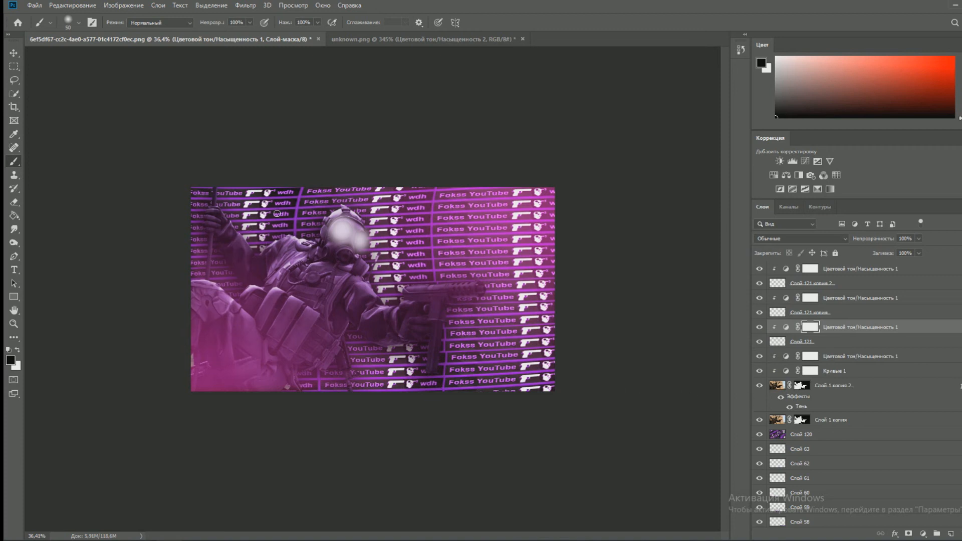
{"action": "scroll", "coordinate": [797, 272], "scroll_direction": "up", "scroll_amount": 1}
- Duplicate the Слой 1 копия 2 soldier layer, apply the duplicate's layer mask and hide its drop shadow
{"action": "left_click", "coordinate": [790, 421]}
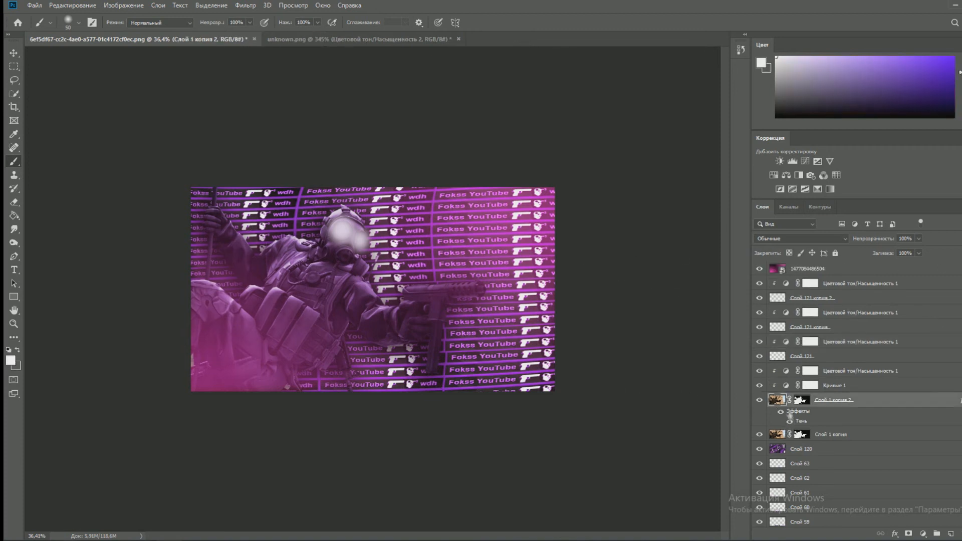
{"action": "key", "text": "ctrl+j"}
{"action": "right_click", "coordinate": [799, 401]}
{"action": "key", "text": "Escape"}
{"action": "left_click_drag", "start_coordinate": [799, 401], "coordinate": [824, 426]}
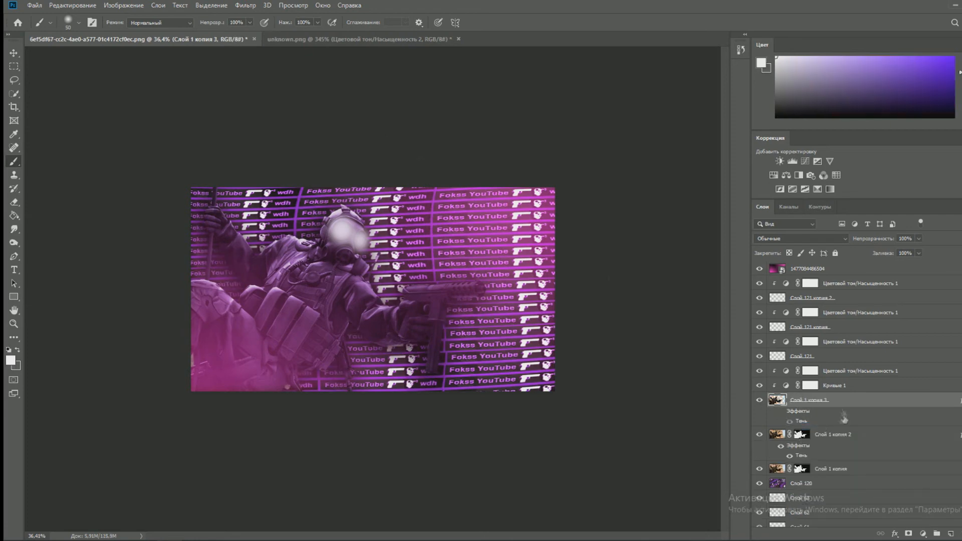
- Try an outer glow on the new soldier duplicate in a sampled purple, with 16% opacity, 39% spread, 94% range and 89% jitter
{"action": "double_click", "coordinate": [802, 421]}
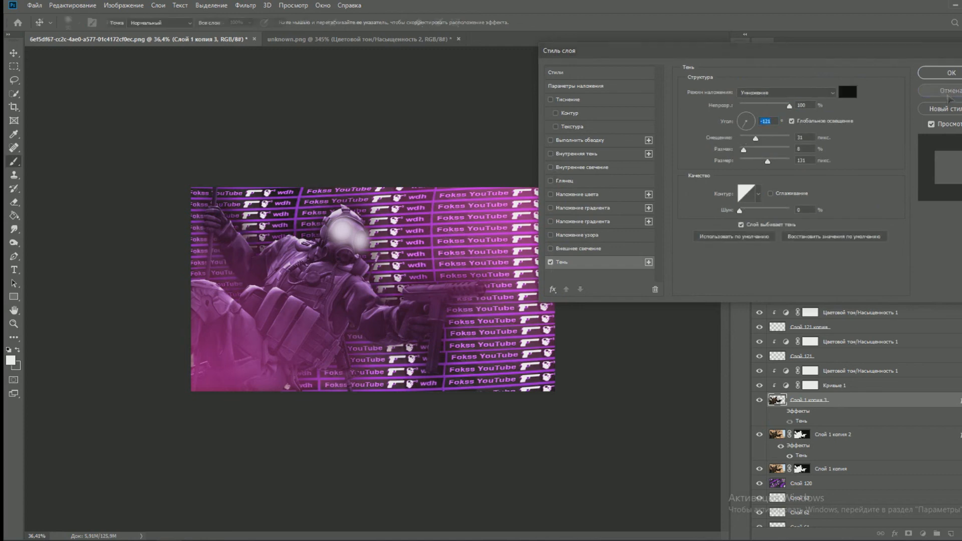
{"action": "left_click", "coordinate": [950, 97]}
{"action": "double_click", "coordinate": [842, 401]}
{"action": "left_click", "coordinate": [576, 248]}
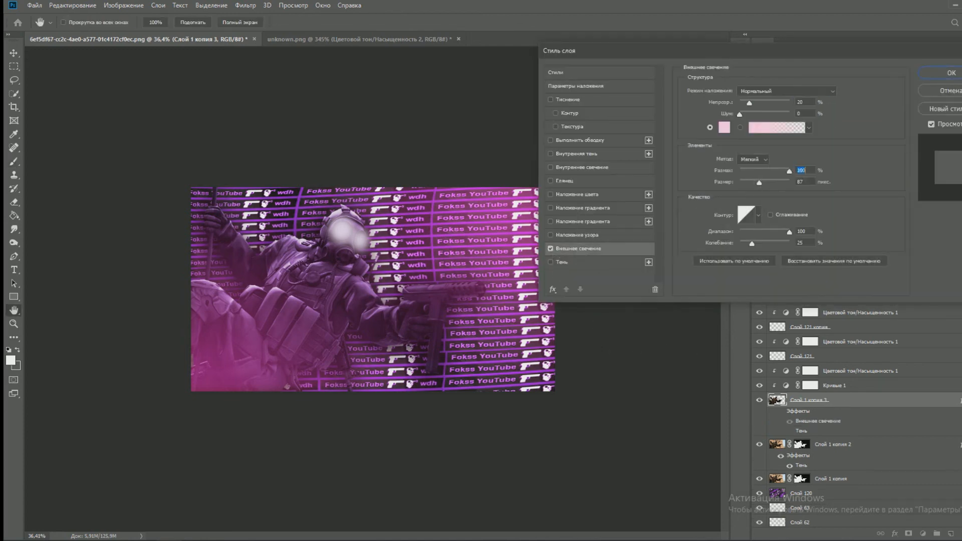
{"action": "left_click", "coordinate": [724, 127]}
{"action": "left_click", "coordinate": [458, 208]}
{"action": "left_click", "coordinate": [531, 172]}
{"action": "left_click_drag", "start_coordinate": [751, 243], "coordinate": [810, 249]}
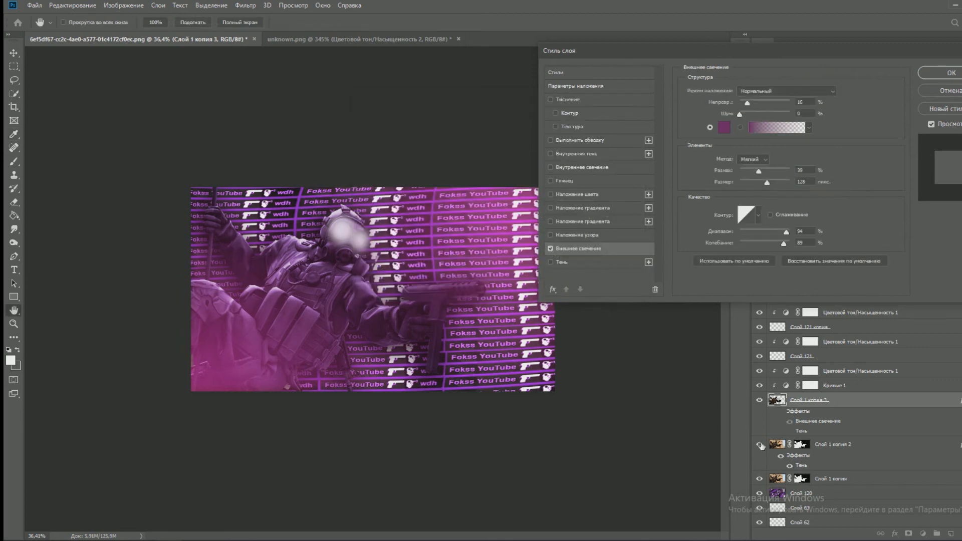
{"action": "key", "text": "Return"}
- Turn off the outer glow and drop shadow effects on the new soldier duplicate
{"action": "key", "text": "b"}
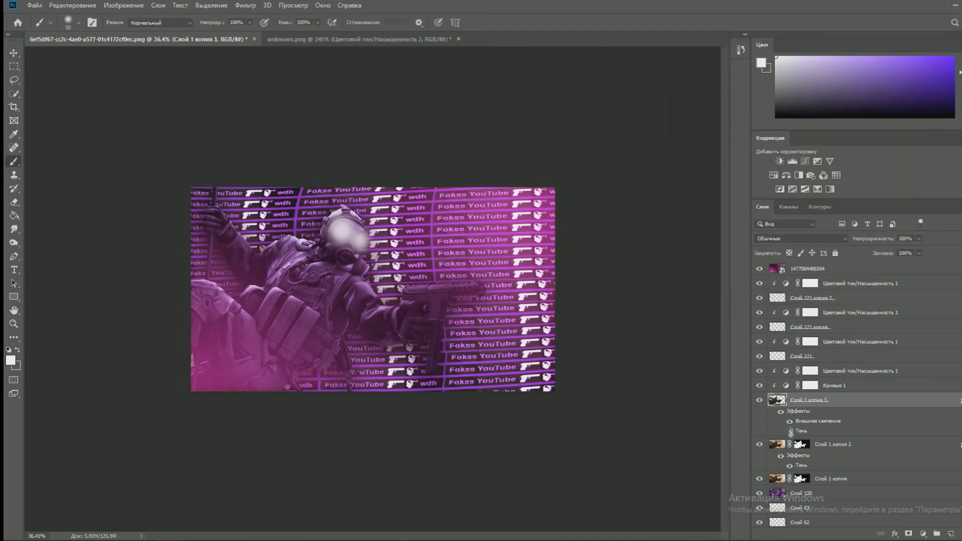
{"action": "double_click", "coordinate": [794, 430]}
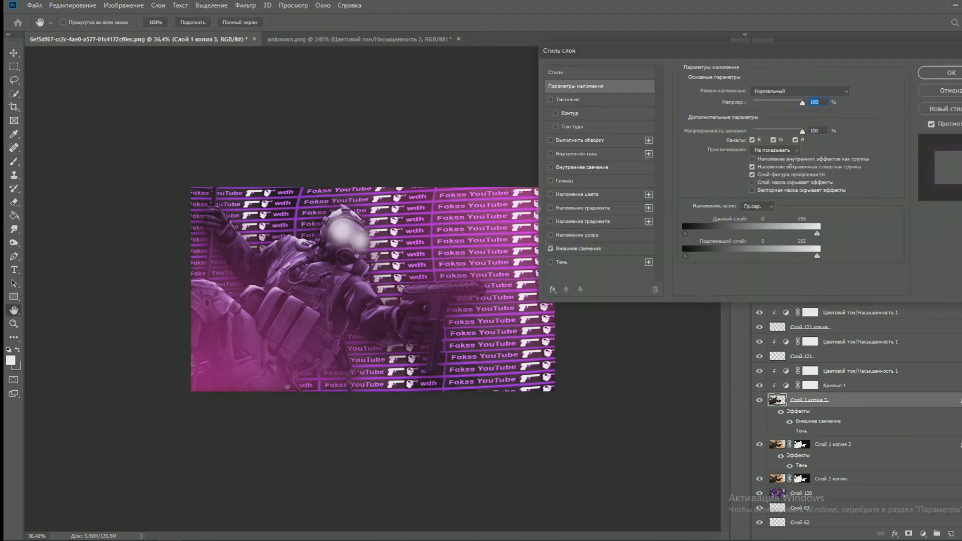
{"action": "left_click", "coordinate": [576, 248]}
{"action": "left_click", "coordinate": [550, 262]}
{"action": "key", "text": "Return"}
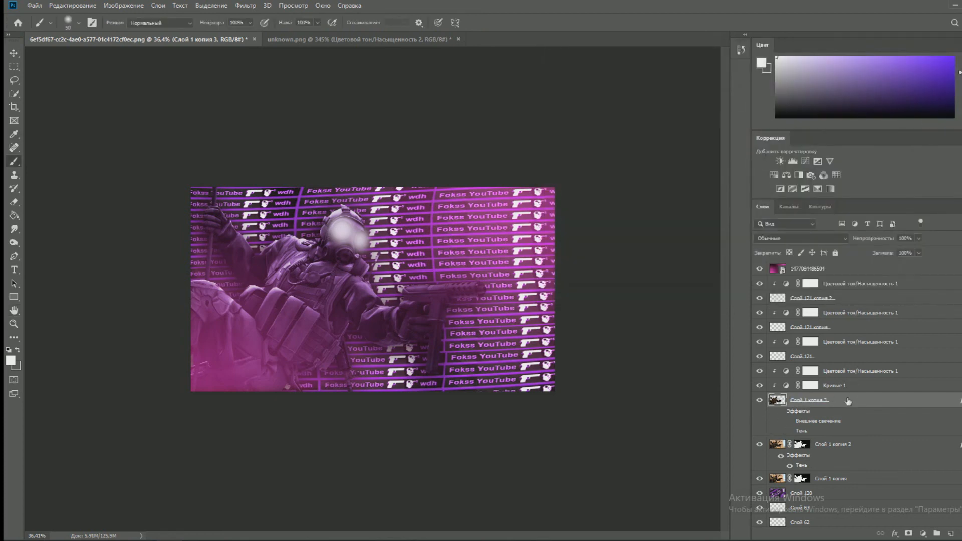
- Delete the Тень and Внешнее свечение effects from the Слой 1 копия 3 soldier layer
{"action": "double_click", "coordinate": [848, 401]}
{"action": "left_click", "coordinate": [563, 262]}
{"action": "left_click", "coordinate": [655, 290]}
{"action": "left_click", "coordinate": [655, 289]}
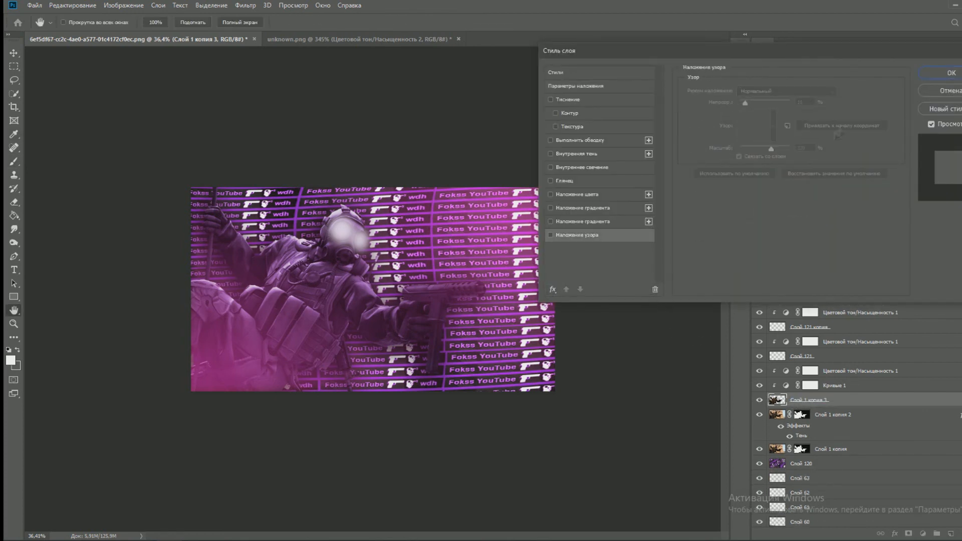
{"action": "key", "text": "Return"}
{"action": "double_click", "coordinate": [875, 402]}
{"action": "left_click", "coordinate": [947, 91]}
{"action": "key", "text": "b"}
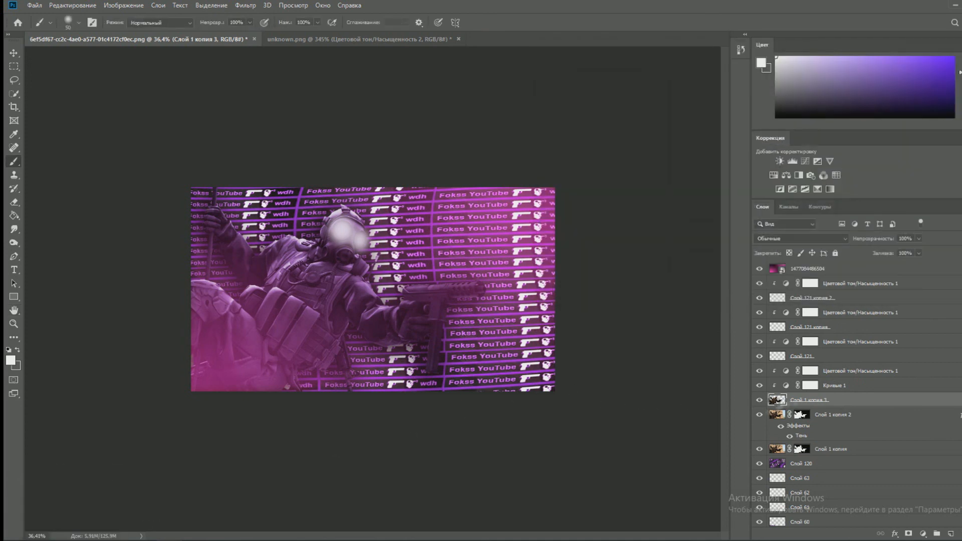
- Duplicate Слой 1 копия 3 and offset the lower copy slightly to form an edge outline behind the soldier
{"action": "key", "text": "ctrl+j"}
{"action": "key", "text": "v"}
{"action": "left_click", "coordinate": [802, 414]}
{"action": "key", "text": "ctrl+t"}
{"action": "left_click_drag", "start_coordinate": [364, 302], "coordinate": [366, 300]}
{"action": "left_click_drag", "start_coordinate": [385, 270], "coordinate": [383, 269]}
{"action": "key", "text": "Return"}
- Clip a colorizing Hue/Saturation adjustment to the offset soldier copy, with hue 269, saturation 100 and lightness +32
{"action": "left_click", "coordinate": [774, 175]}
{"action": "left_click_drag", "start_coordinate": [479, 140], "coordinate": [542, 140]}
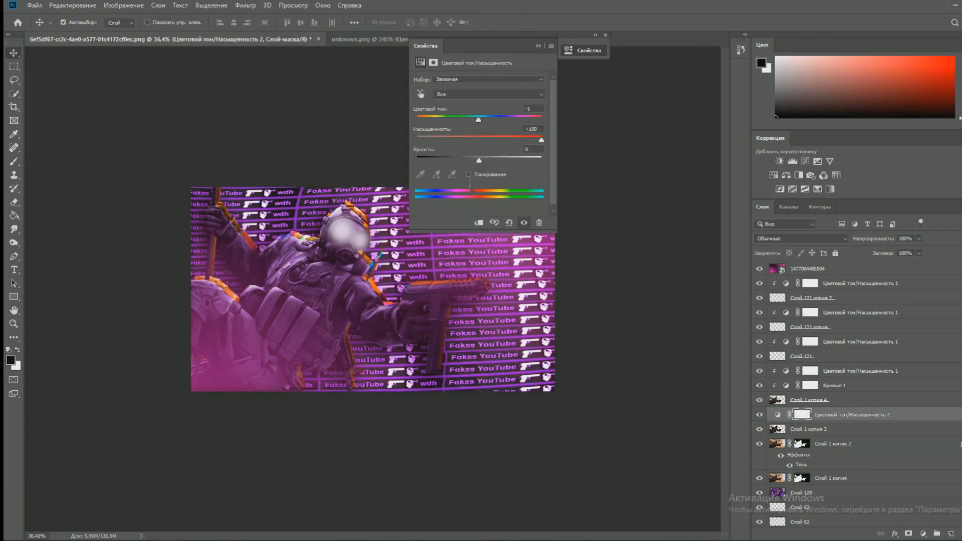
{"action": "left_click", "coordinate": [468, 174]}
{"action": "left_click_drag", "start_coordinate": [417, 120], "coordinate": [507, 119]}
{"action": "left_click_drag", "start_coordinate": [448, 141], "coordinate": [635, 149]}
{"action": "left_click", "coordinate": [777, 421], "text": "alt"}
{"action": "left_click_drag", "start_coordinate": [479, 160], "coordinate": [503, 162]}
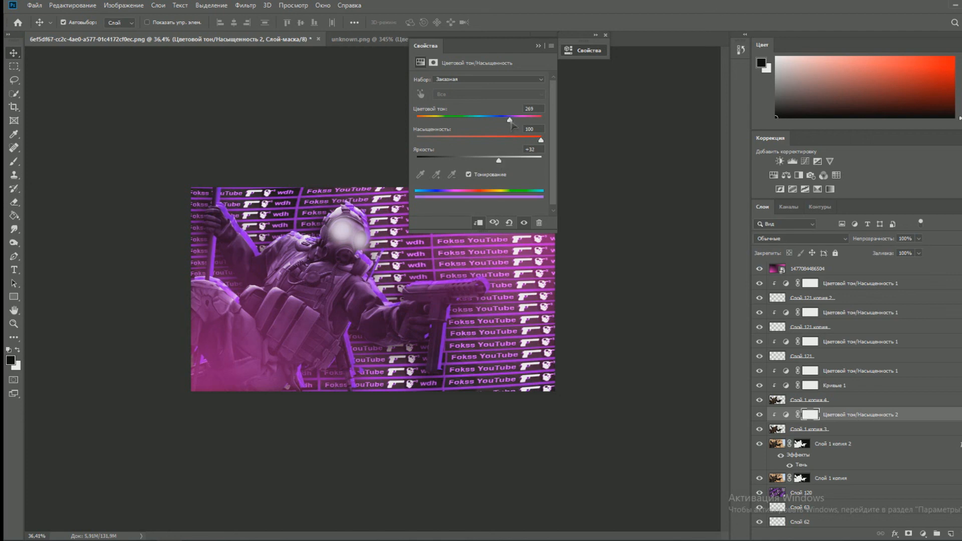
{"action": "left_click", "coordinate": [598, 52]}
{"action": "left_click", "coordinate": [598, 52]}
{"action": "left_click", "coordinate": [381, 96]}
{"action": "left_click", "coordinate": [550, 53]}
{"action": "left_click", "coordinate": [807, 428]}
{"action": "left_click", "coordinate": [799, 239]}
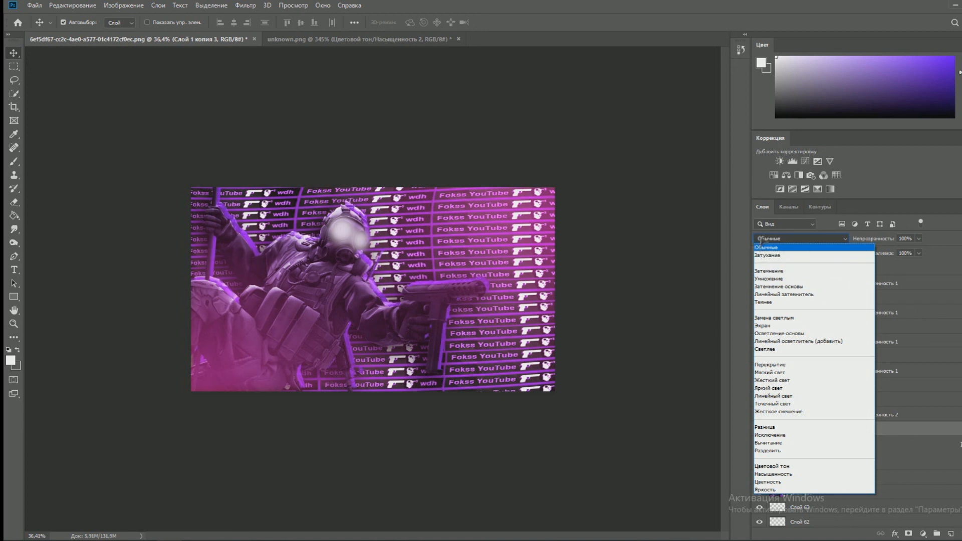
{"action": "key", "text": "Escape"}
- Try clipping extra Hue/Saturation adjustments to the offset soldier copy, then delete them
{"action": "left_click", "coordinate": [835, 417]}
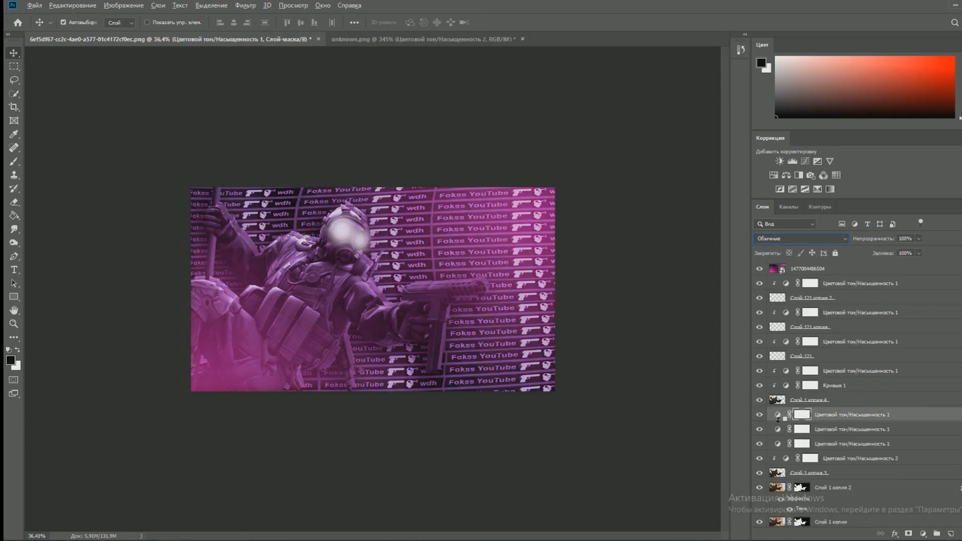
{"action": "key", "text": "ctrl+alt+g"}
{"action": "key", "text": "Delete"}
{"action": "key", "text": "Delete"}
{"action": "key", "text": "Delete"}
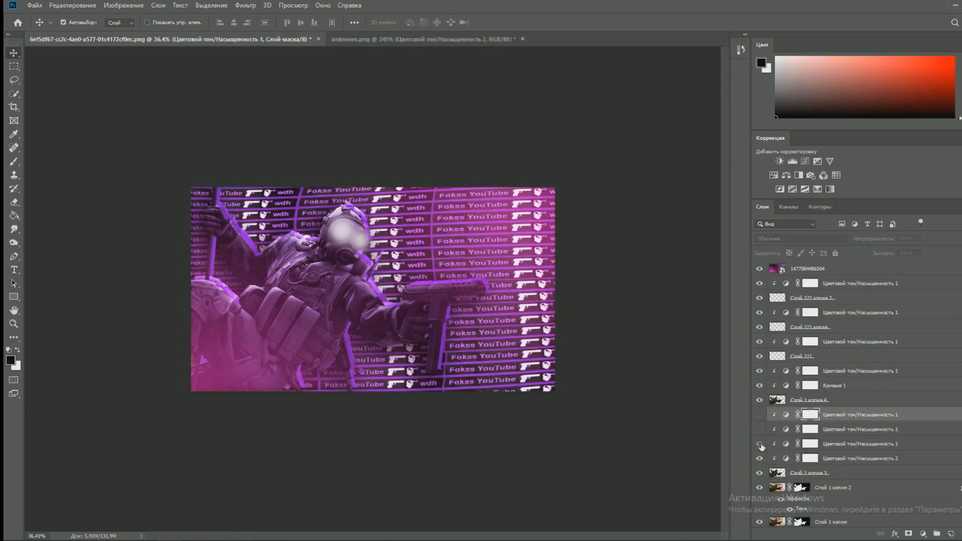
{"action": "left_click", "coordinate": [774, 175]}
{"action": "left_click", "coordinate": [605, 56]}
{"action": "key", "text": "Delete"}
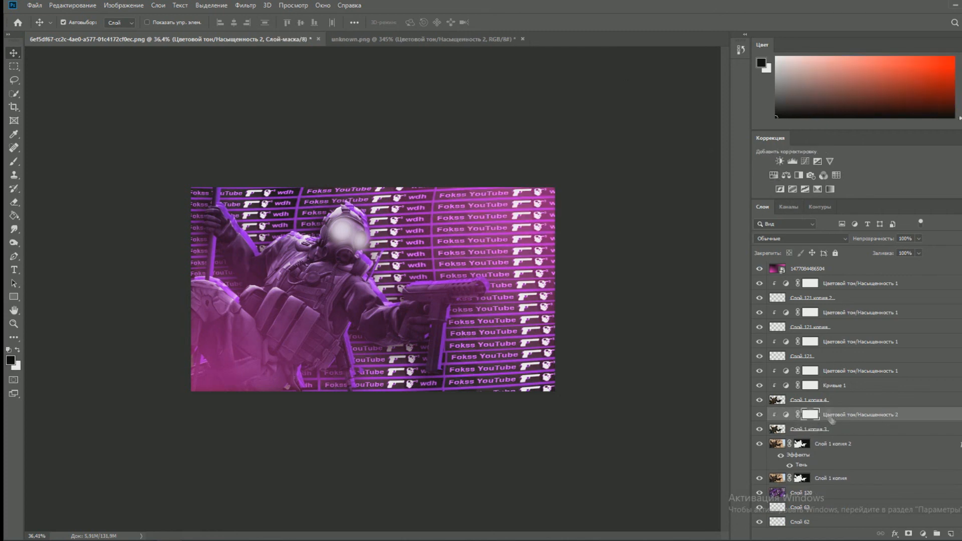
- Clip a Curves adjustment to the offset soldier copy and steepen its RGB curve to brighten the edge outline
{"action": "left_click", "coordinate": [805, 161]}
{"action": "left_click_drag", "start_coordinate": [561, 157], "coordinate": [543, 130]}
{"action": "left_click_drag", "start_coordinate": [491, 227], "coordinate": [521, 226]}
{"action": "mouse_move", "coordinate": [524, 129]}
{"action": "left_mouse_down"}
{"action": "mouse_move", "coordinate": [571, 128]}
{"action": "mouse_move", "coordinate": [535, 126]}
{"action": "left_mouse_up"}
{"action": "left_click_drag", "start_coordinate": [522, 226], "coordinate": [492, 226]}
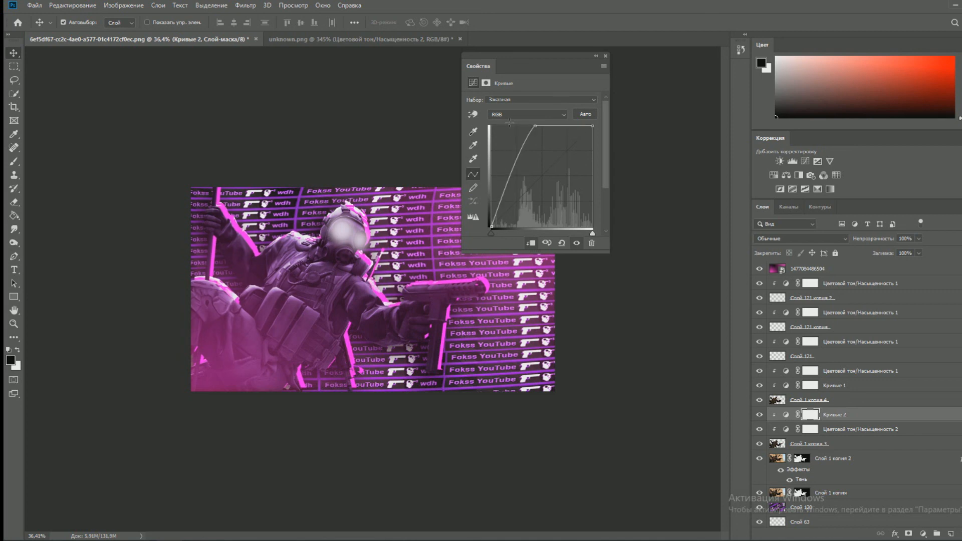
{"action": "mouse_move", "coordinate": [535, 125]}
{"action": "left_mouse_down"}
{"action": "mouse_move", "coordinate": [496, 125]}
{"action": "mouse_move", "coordinate": [530, 126]}
{"action": "left_mouse_up"}
{"action": "left_click", "coordinate": [606, 56]}
- Add a Color Overlay effect with colour 6c1771 to the Слой 1 копия 3 soldier layer
{"action": "double_click", "coordinate": [855, 444]}
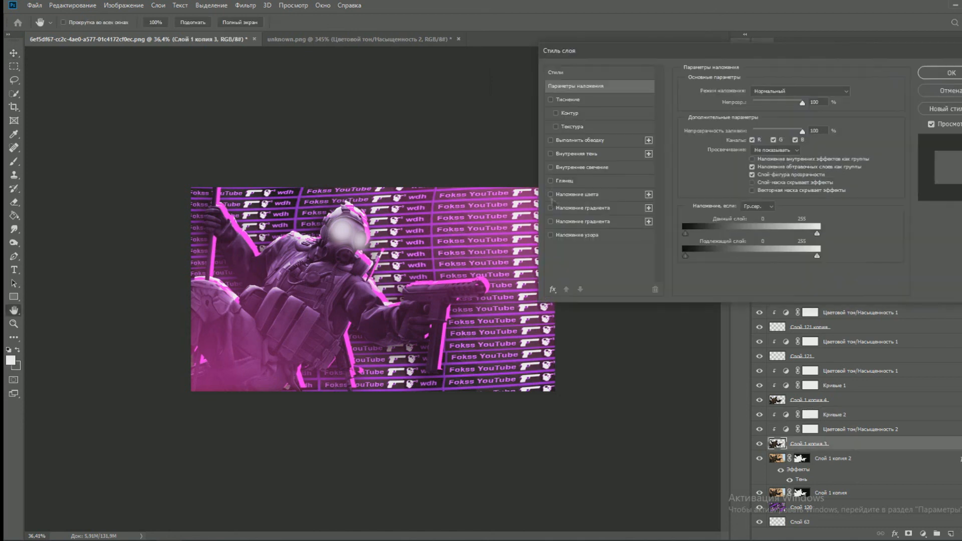
{"action": "left_click", "coordinate": [577, 196]}
{"action": "left_click", "coordinate": [847, 92]}
{"action": "type", "text": "6c1771"}
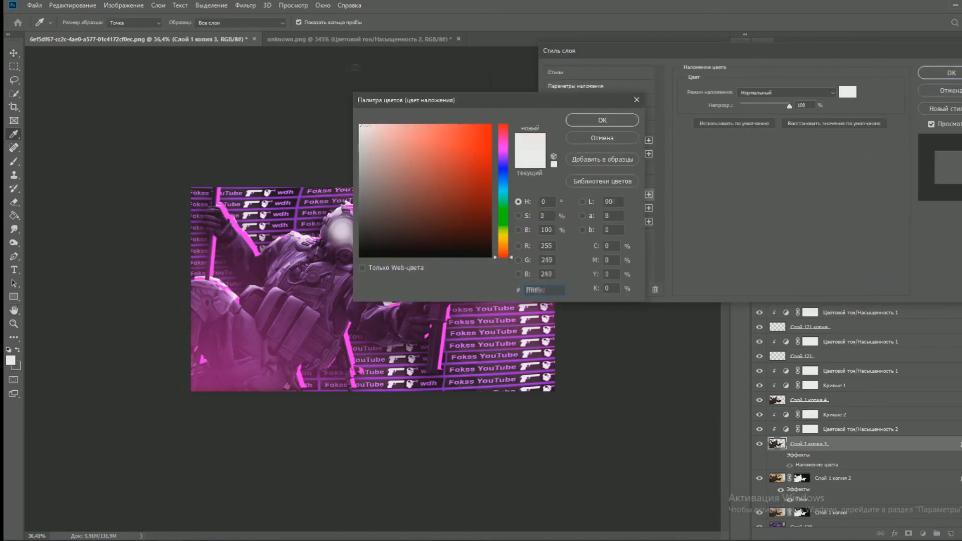
{"action": "key", "text": "Return"}
{"action": "left_click", "coordinate": [847, 92]}
{"action": "key", "text": "Return"}
{"action": "key", "text": "Return"}
- Brighten the Color Overlay of Слой 1 копия 3 to magenta ab14b4
{"action": "double_click", "coordinate": [852, 449]}
{"action": "left_click", "coordinate": [847, 92]}
{"action": "left_click_drag", "start_coordinate": [464, 197], "coordinate": [476, 163]}
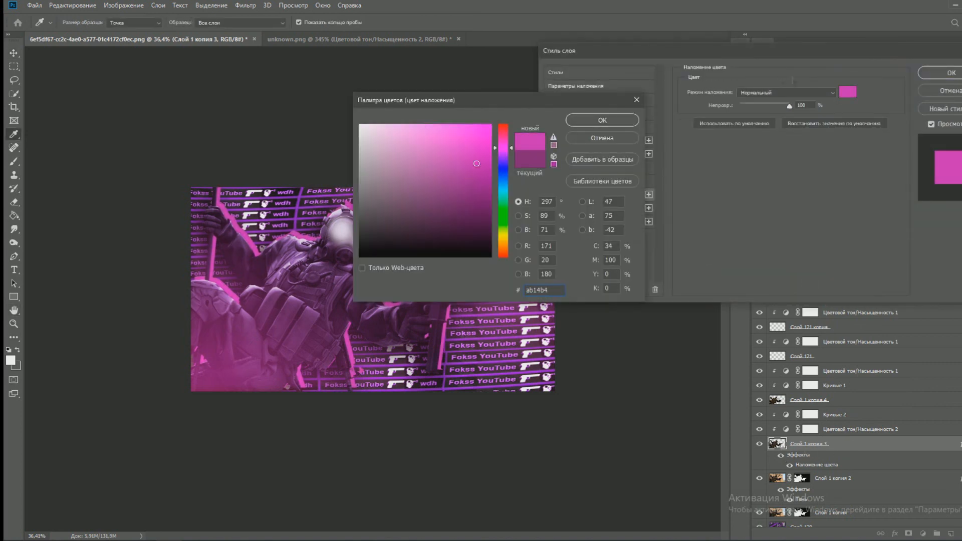
{"action": "key", "text": "Return"}
{"action": "left_click", "coordinate": [951, 73]}
- Add an Outer Glow effect in dark purple 571960 to Слой 1 копия 3
{"action": "double_click", "coordinate": [786, 446]}
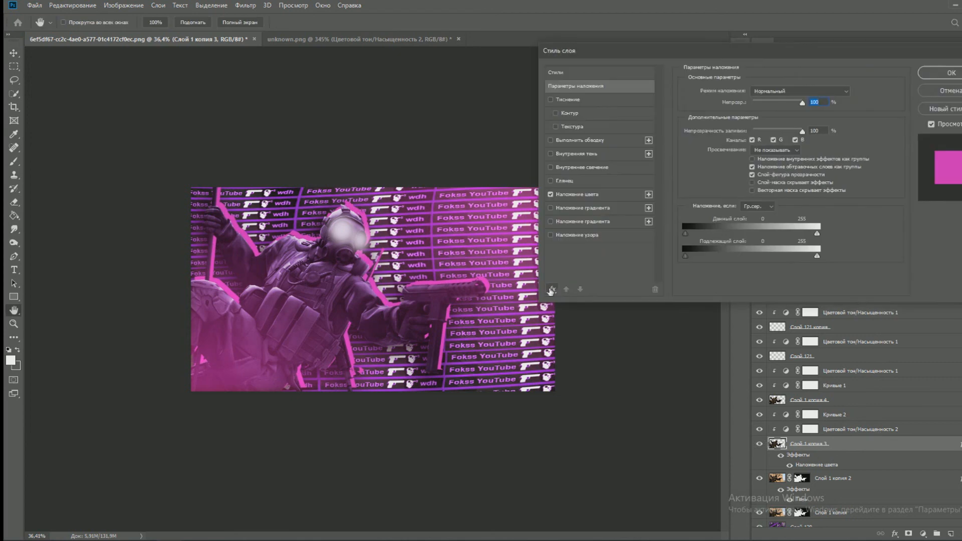
{"action": "left_click", "coordinate": [553, 289]}
{"action": "left_click", "coordinate": [584, 387]}
{"action": "left_click", "coordinate": [724, 127]}
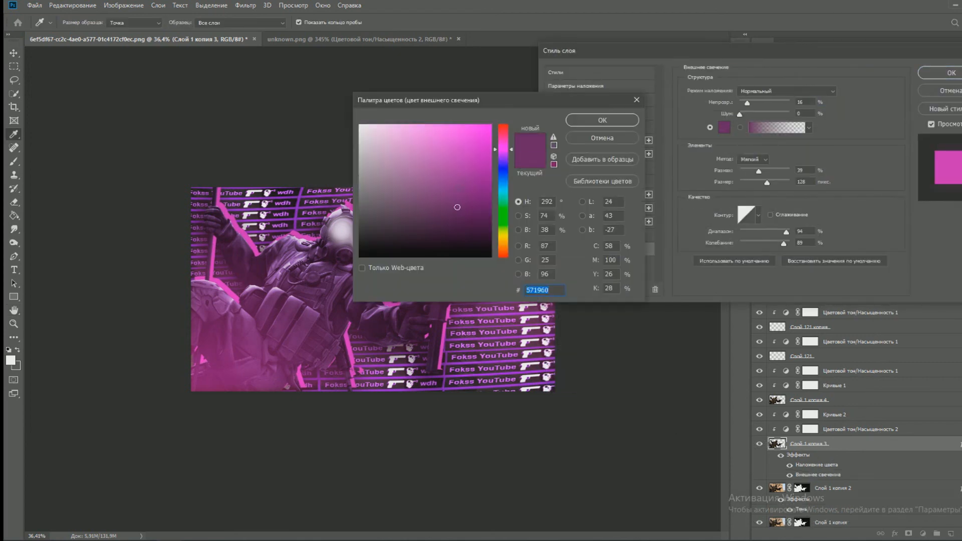
{"action": "key", "text": "Return"}
{"action": "key", "text": "Return"}
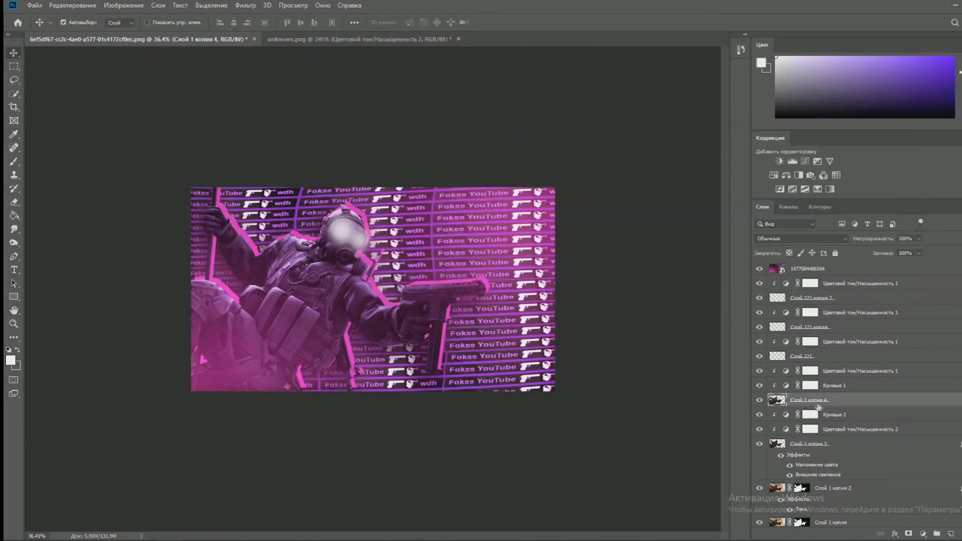
- Remove the adjustments clipped to Слой 1 копия 3 and apply a Motion Blur to it at -69° with an increased distance
{"action": "left_click", "coordinate": [245, 5]}
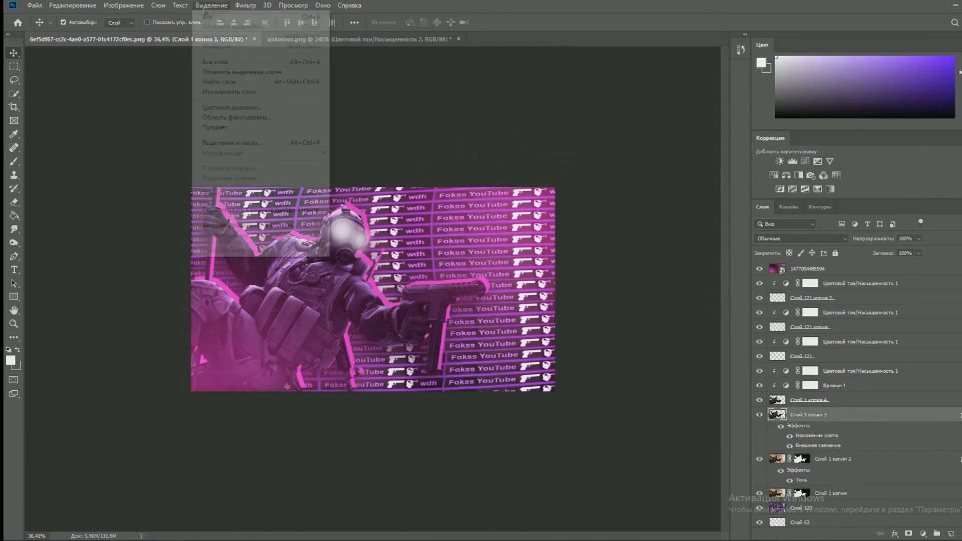
{"action": "mouse_move", "coordinate": [300, 148]}
{"action": "left_click", "coordinate": [441, 193]}
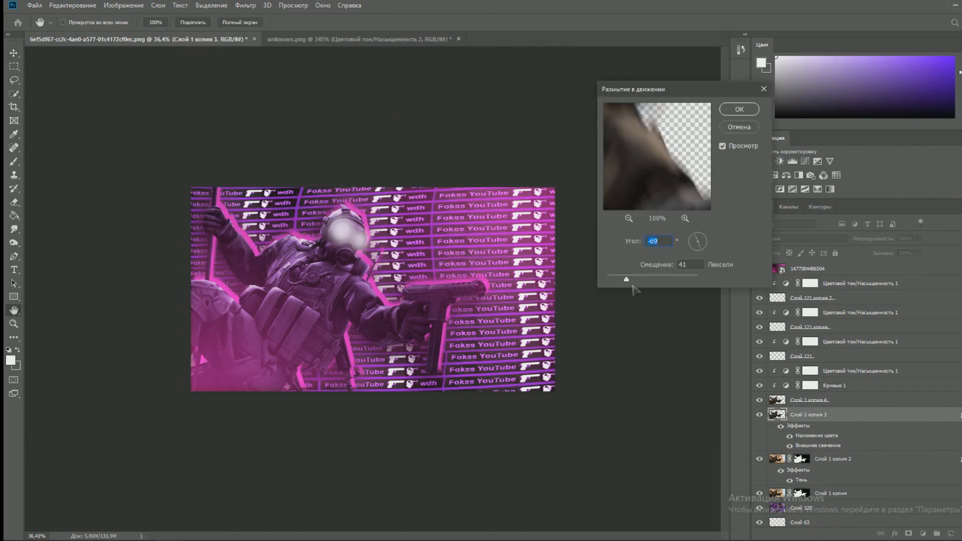
{"action": "mouse_move", "coordinate": [627, 279]}
{"action": "left_mouse_down"}
{"action": "mouse_move", "coordinate": [609, 279]}
{"action": "mouse_move", "coordinate": [654, 281]}
{"action": "mouse_move", "coordinate": [642, 279]}
{"action": "left_mouse_up"}
{"action": "key", "text": "Return"}
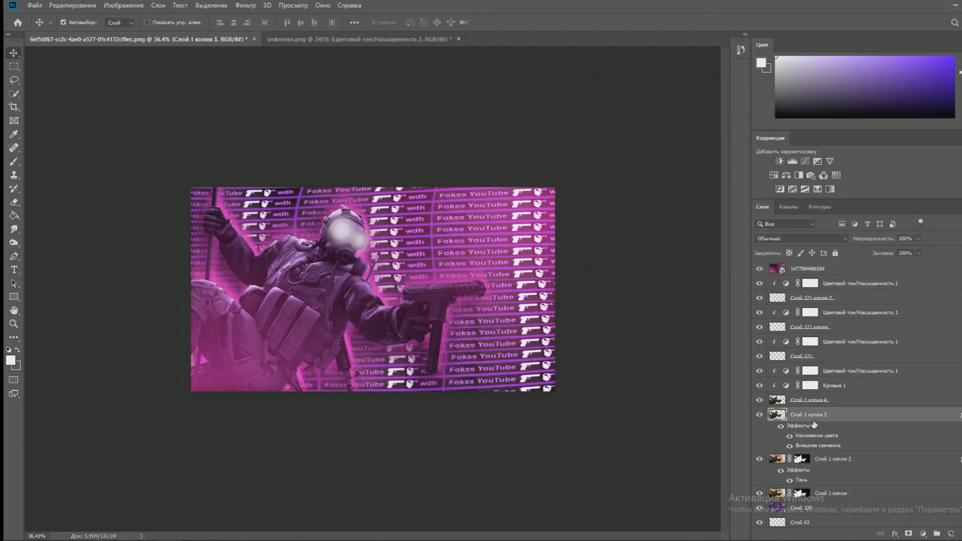
- Add a layer mask to Слой 1 копия 3 and brush out part of its blurred glow near the soldier's lower body
{"action": "left_click", "coordinate": [909, 534]}
{"action": "key", "text": "b"}
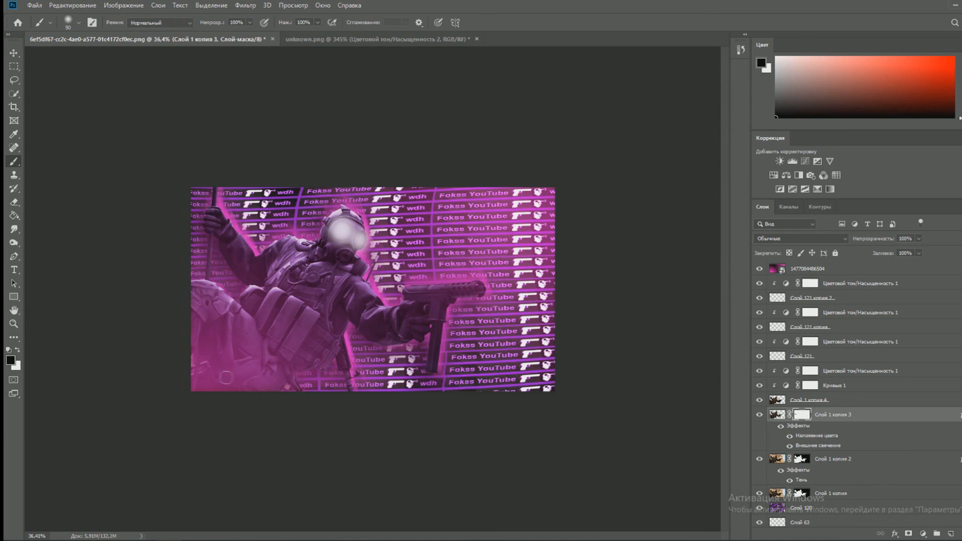
{"action": "scroll", "coordinate": [373, 291], "scroll_direction": "down", "scroll_amount": 3}
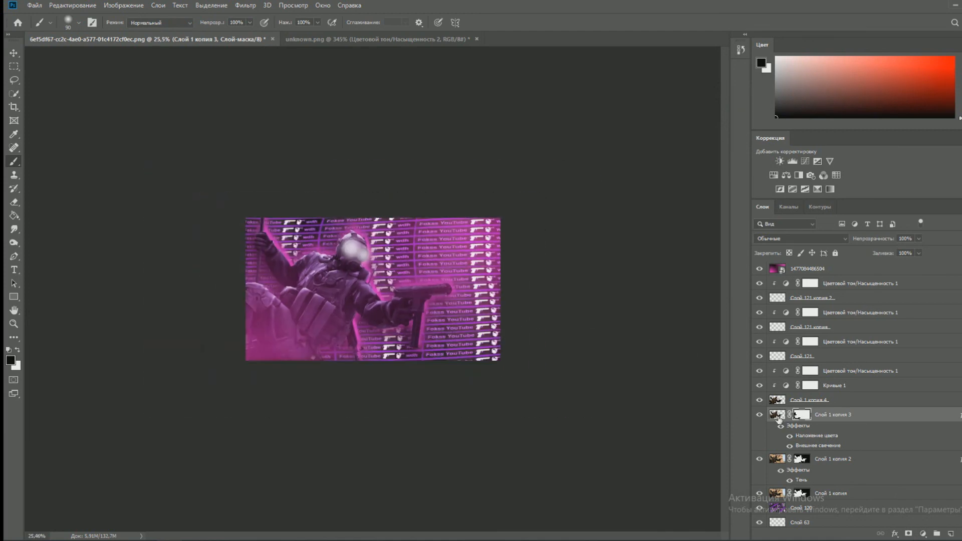
- Darken the Color Overlay of Слой 1 копия 3 to a deeper purple-magenta
{"action": "double_click", "coordinate": [821, 419]}
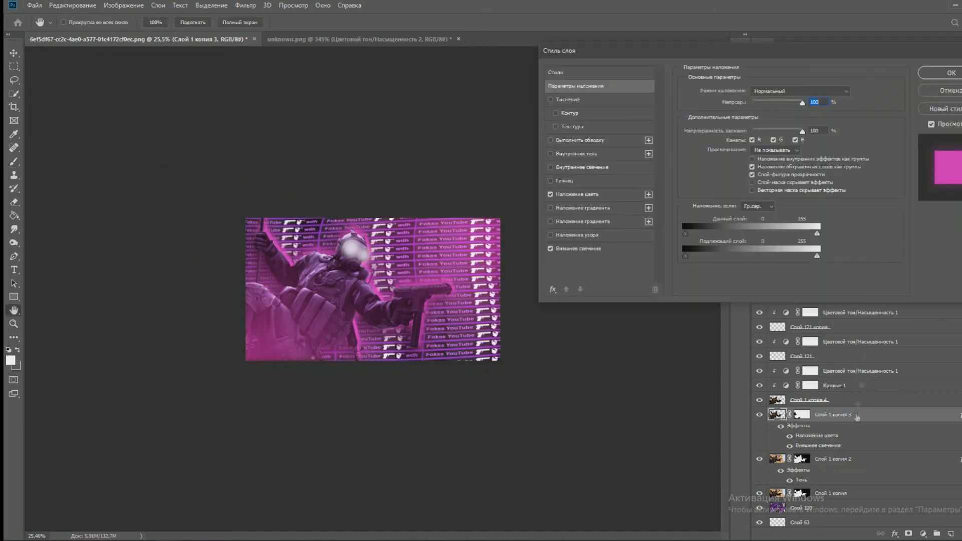
{"action": "left_click", "coordinate": [581, 194]}
{"action": "left_click", "coordinate": [848, 92]}
{"action": "left_click_drag", "start_coordinate": [476, 155], "coordinate": [473, 208]}
{"action": "left_click", "coordinate": [603, 123]}
{"action": "left_click", "coordinate": [952, 73]}
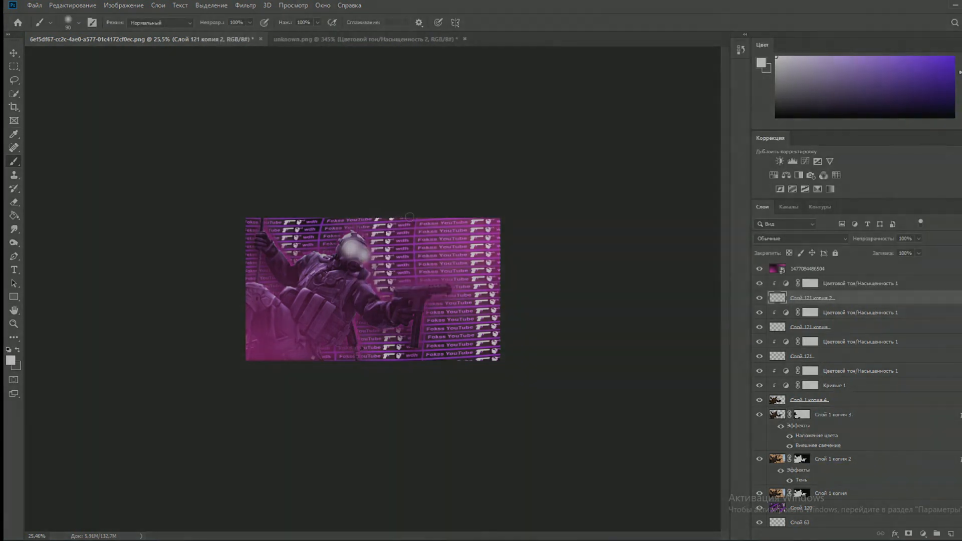